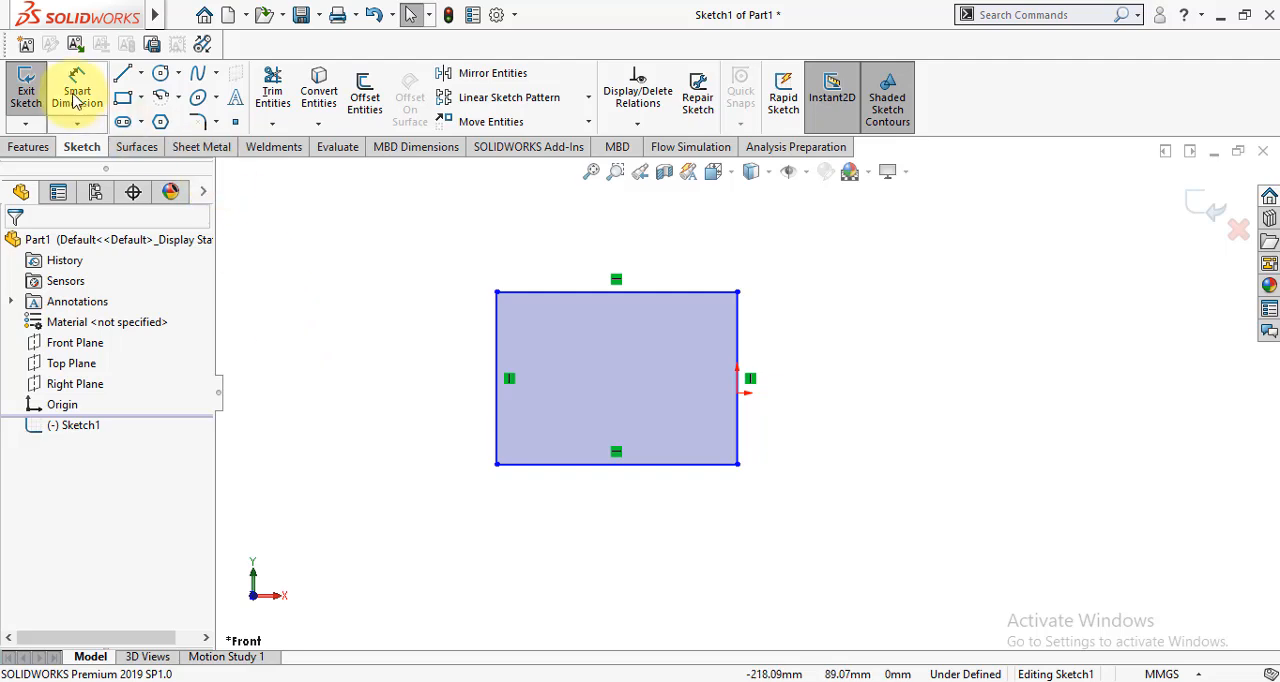
- Dimension the rectangle's right vertical edge at 50 mm
click(77, 88)
click(737, 440)
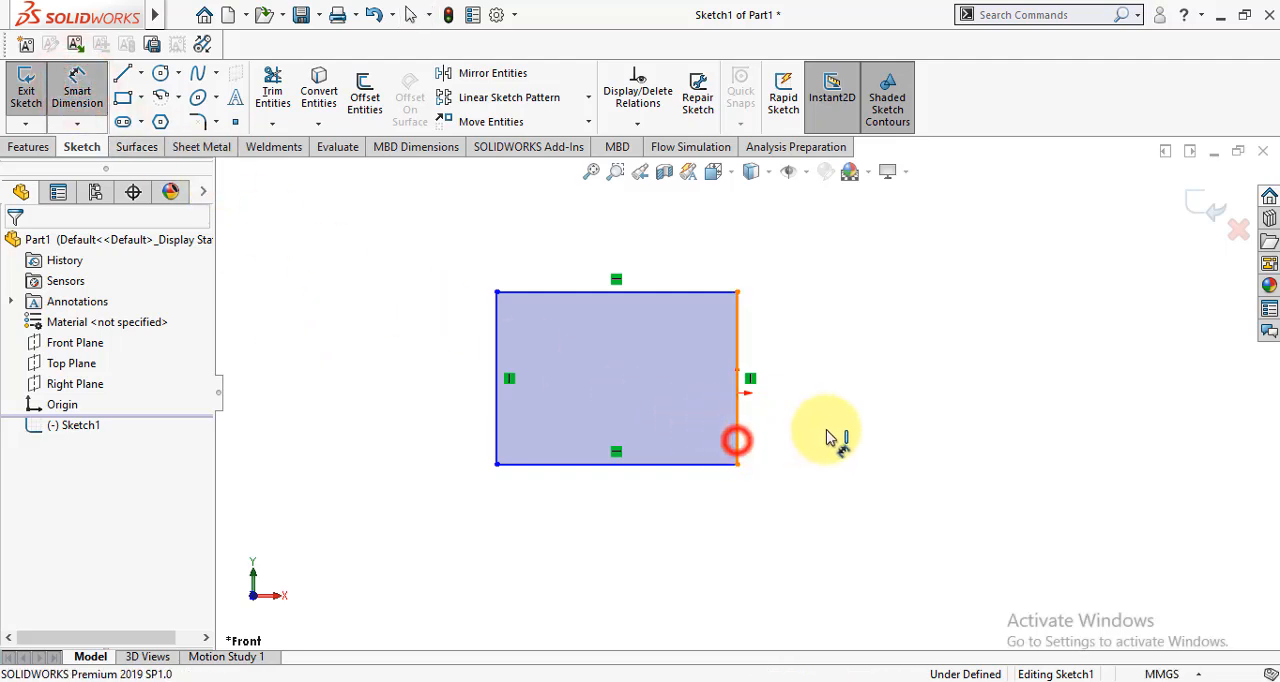
click(897, 394)
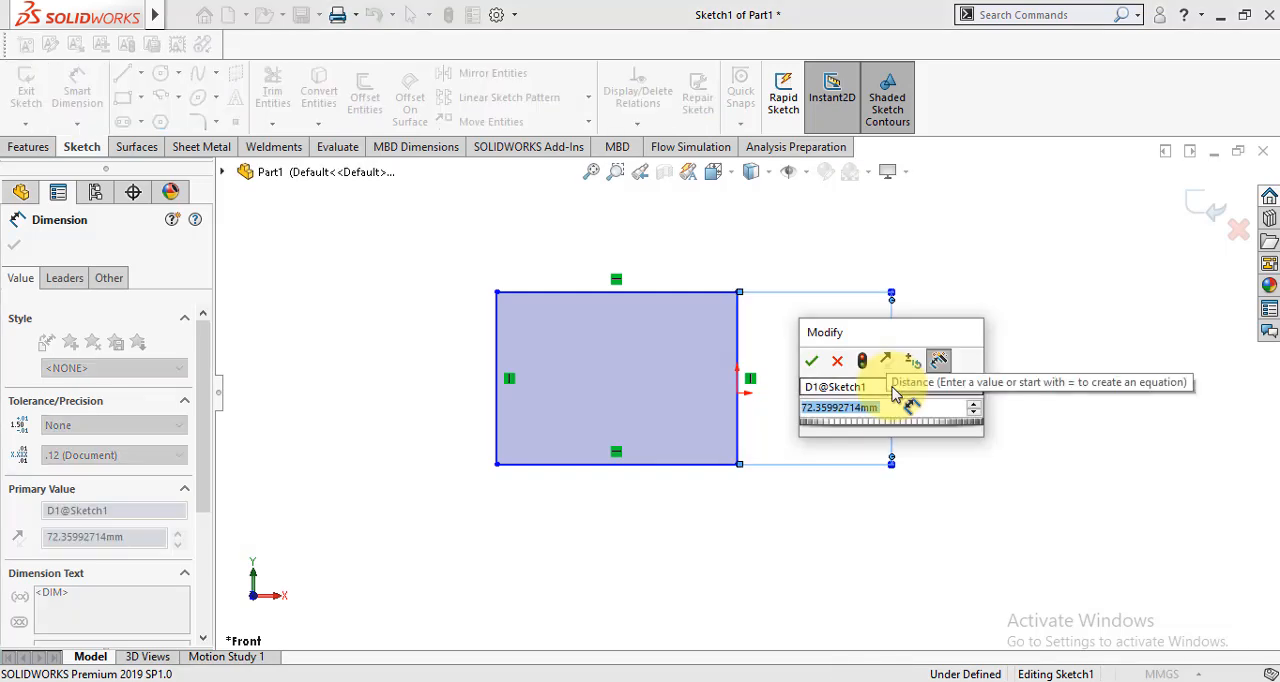
text(50)
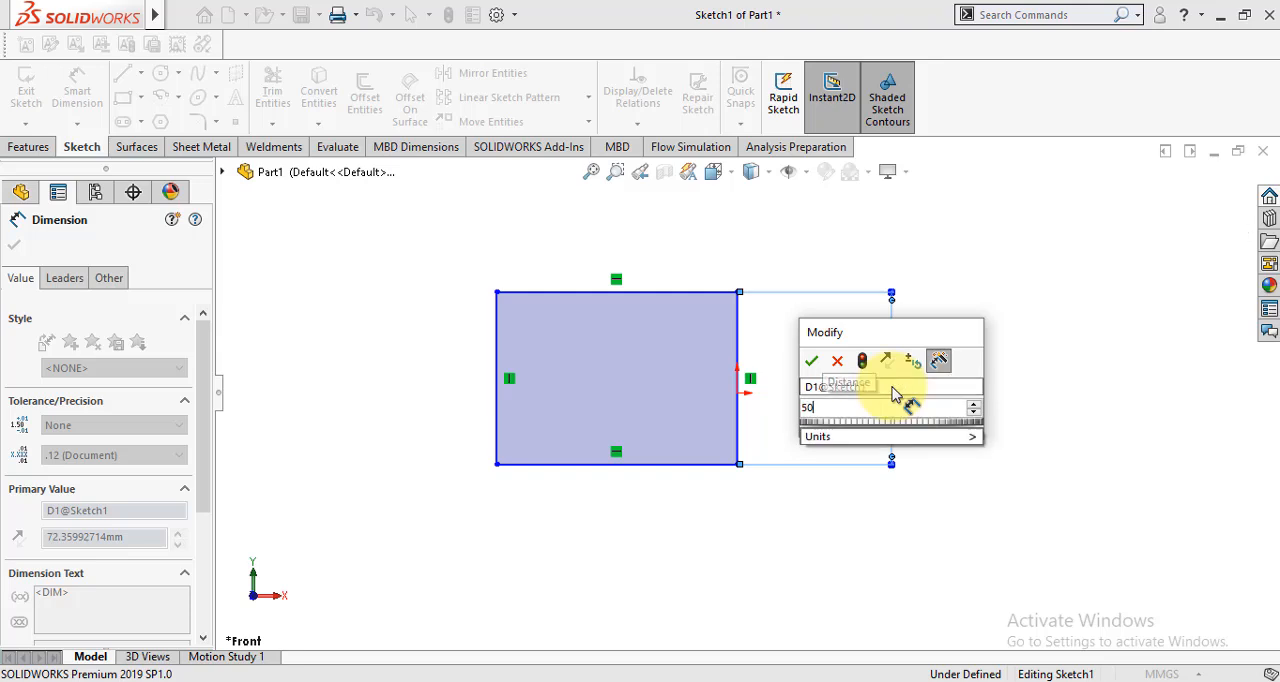
key(Return)
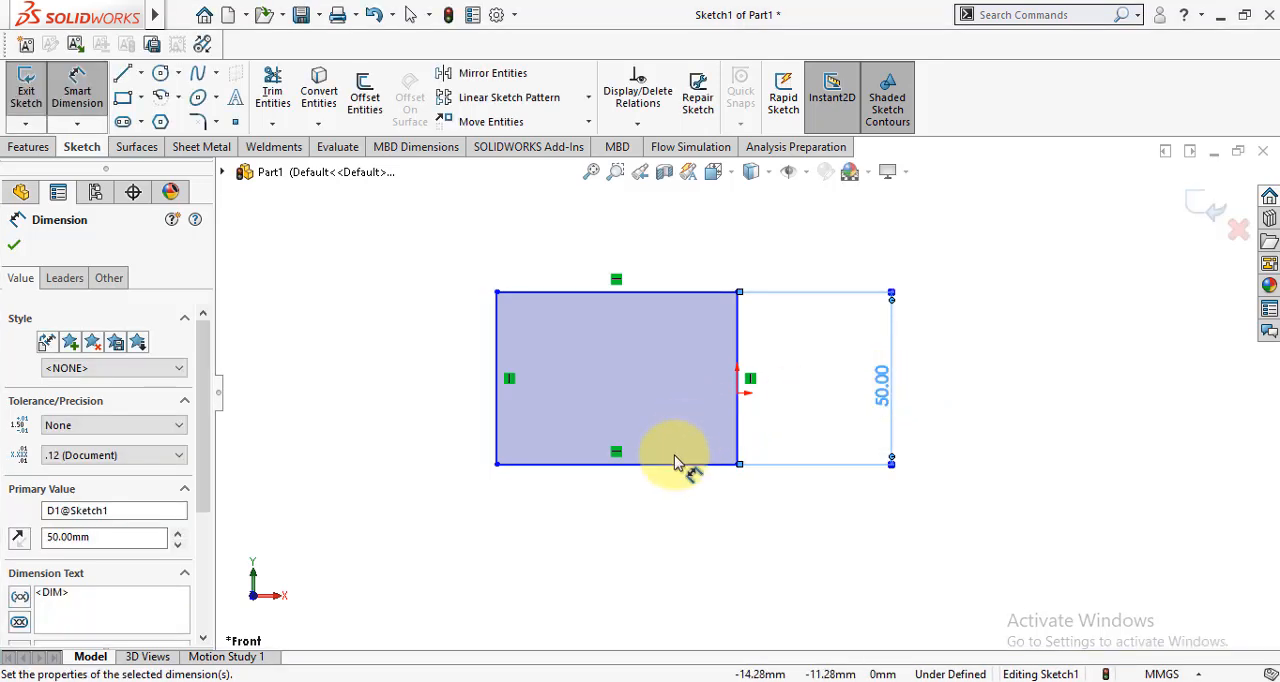
- Dimension the rectangle's lower horizontal edge at 70 mm
click(668, 466)
click(634, 534)
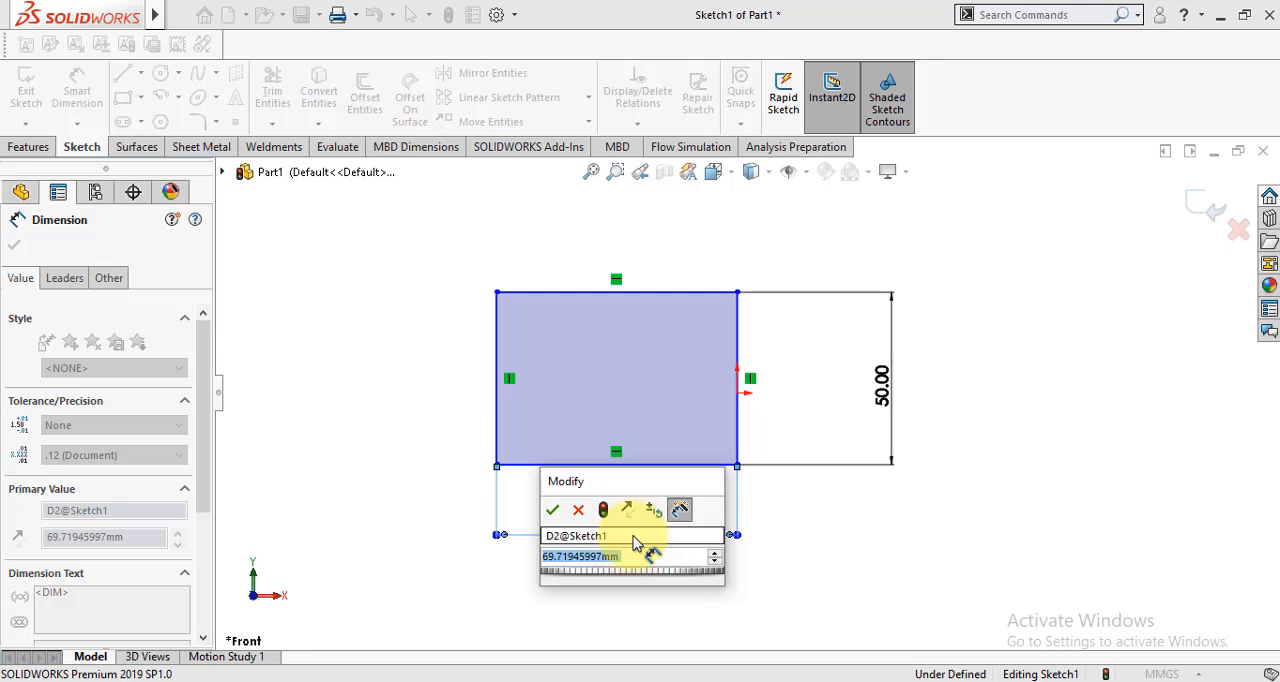
text(7)
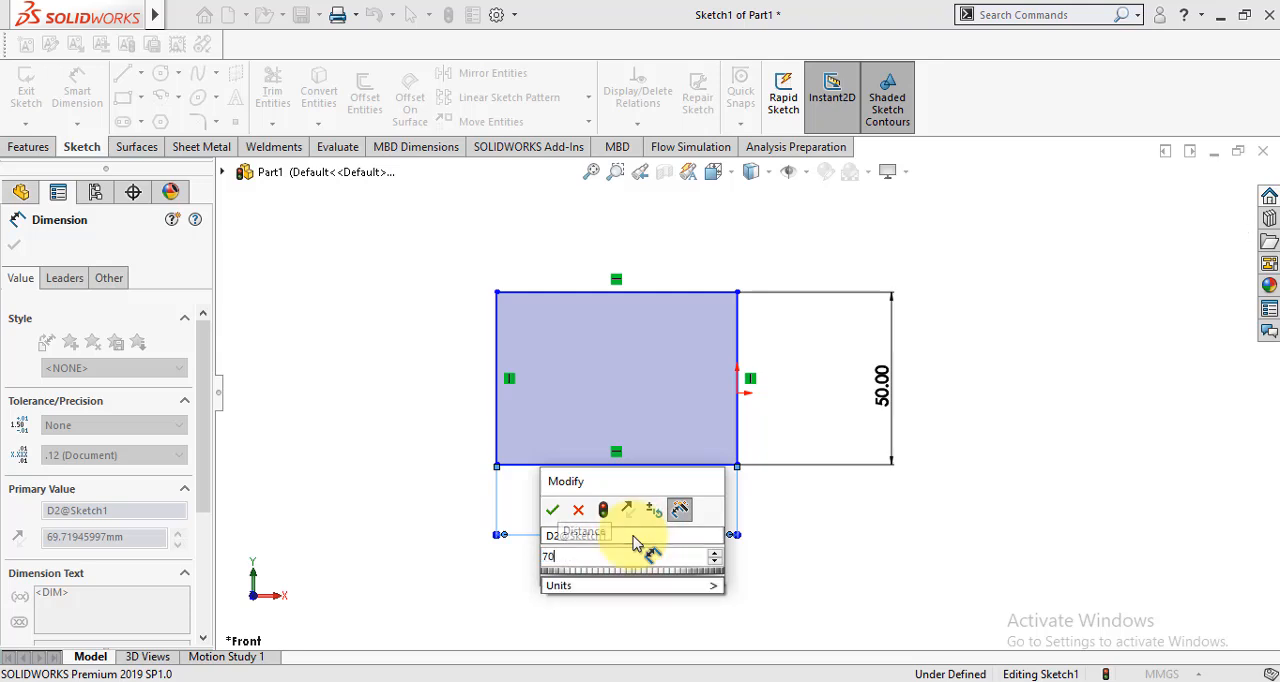
text(0)
key(Return)
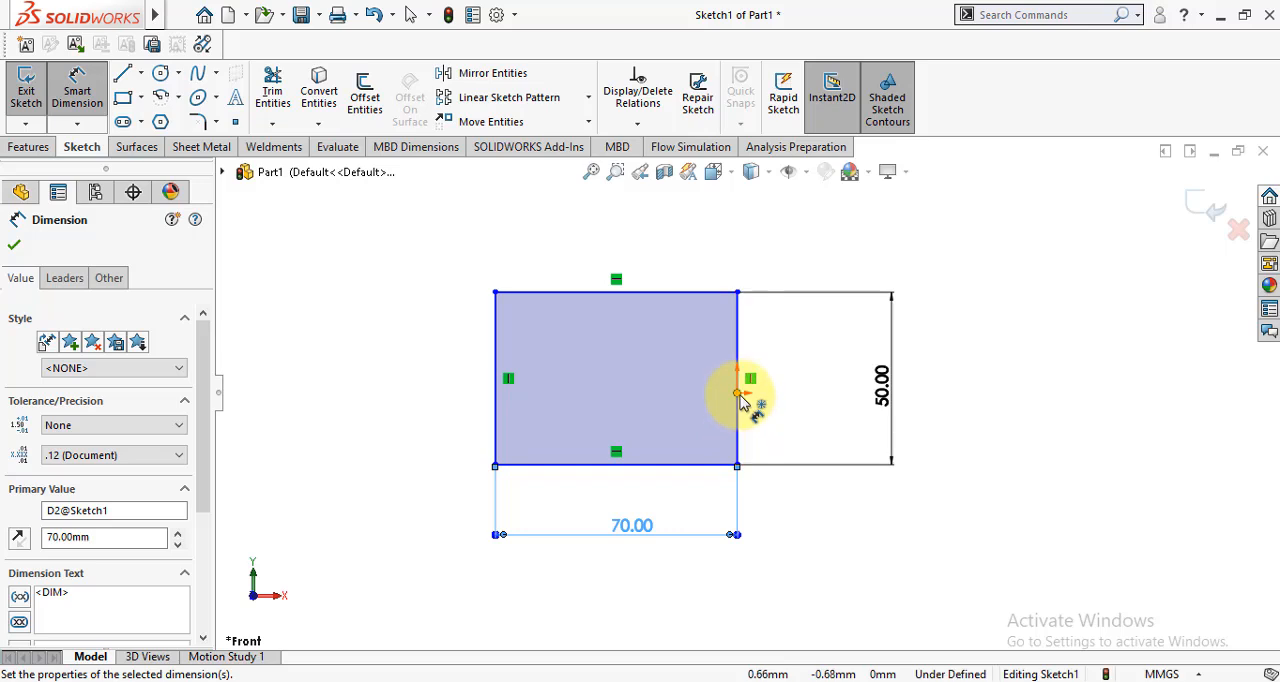
- Set the vertical distance between the origin and the rectangle's lower edge to 25 mm
click(738, 393)
click(708, 465)
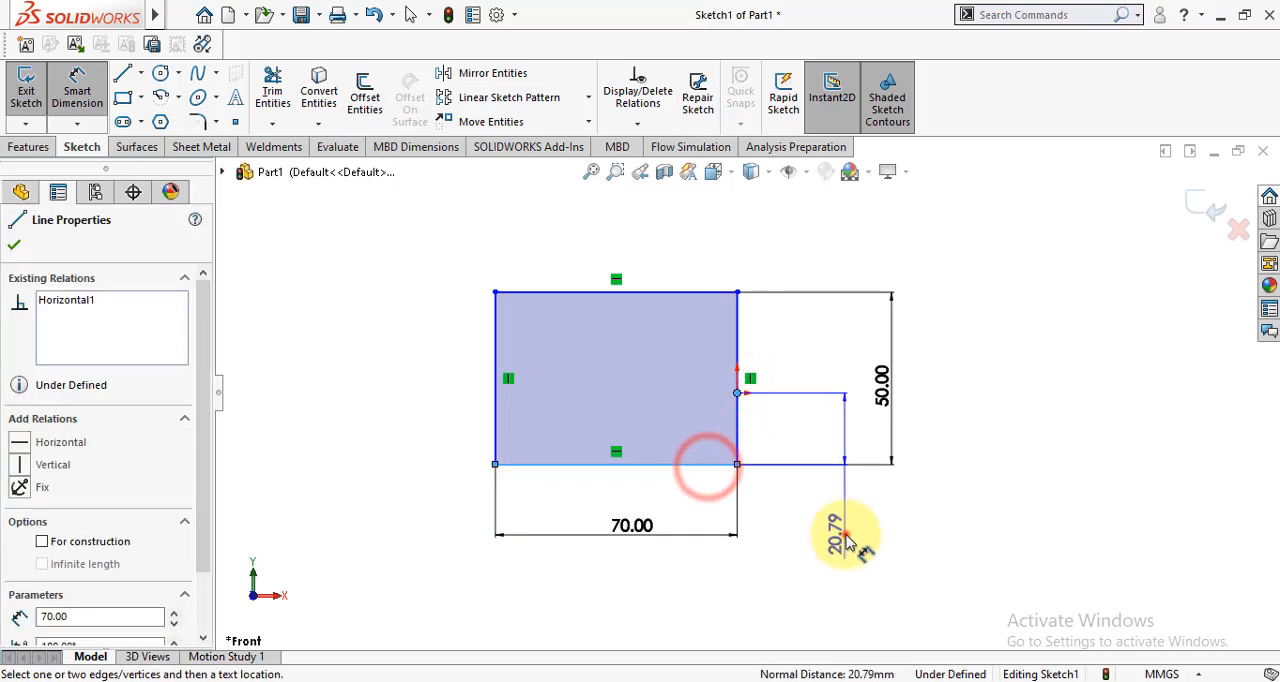
click(847, 540)
text(2)
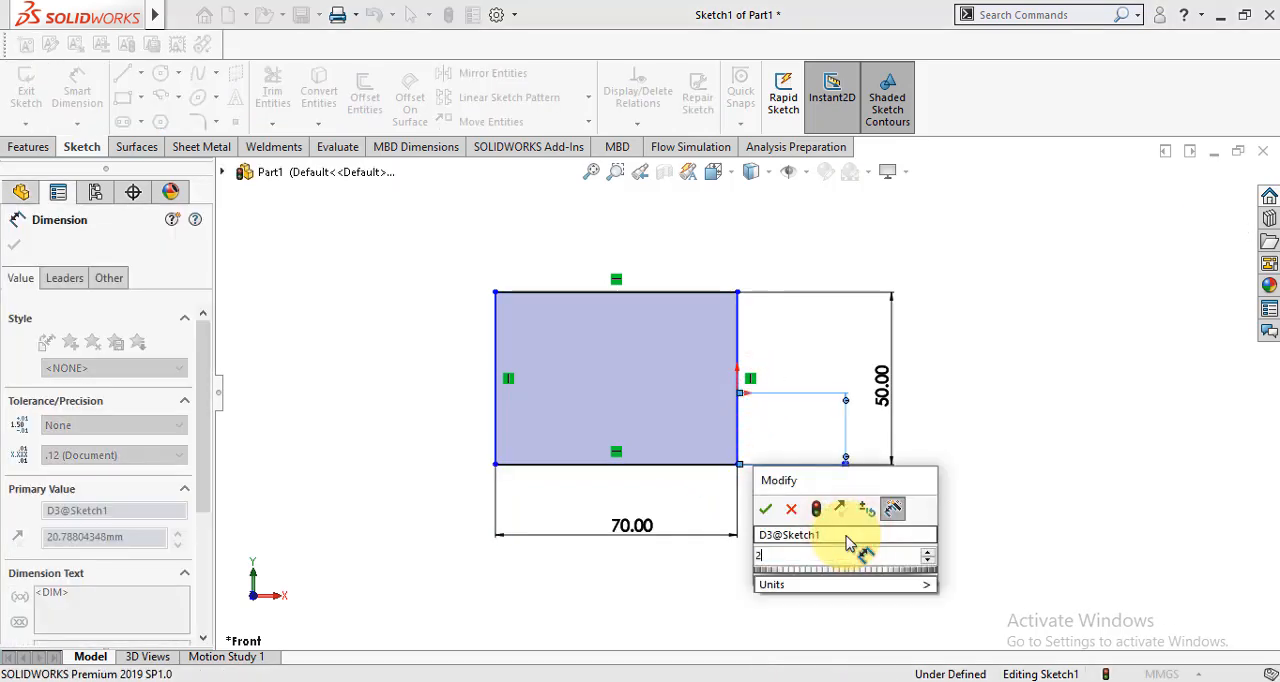
text(5)
key(Return)
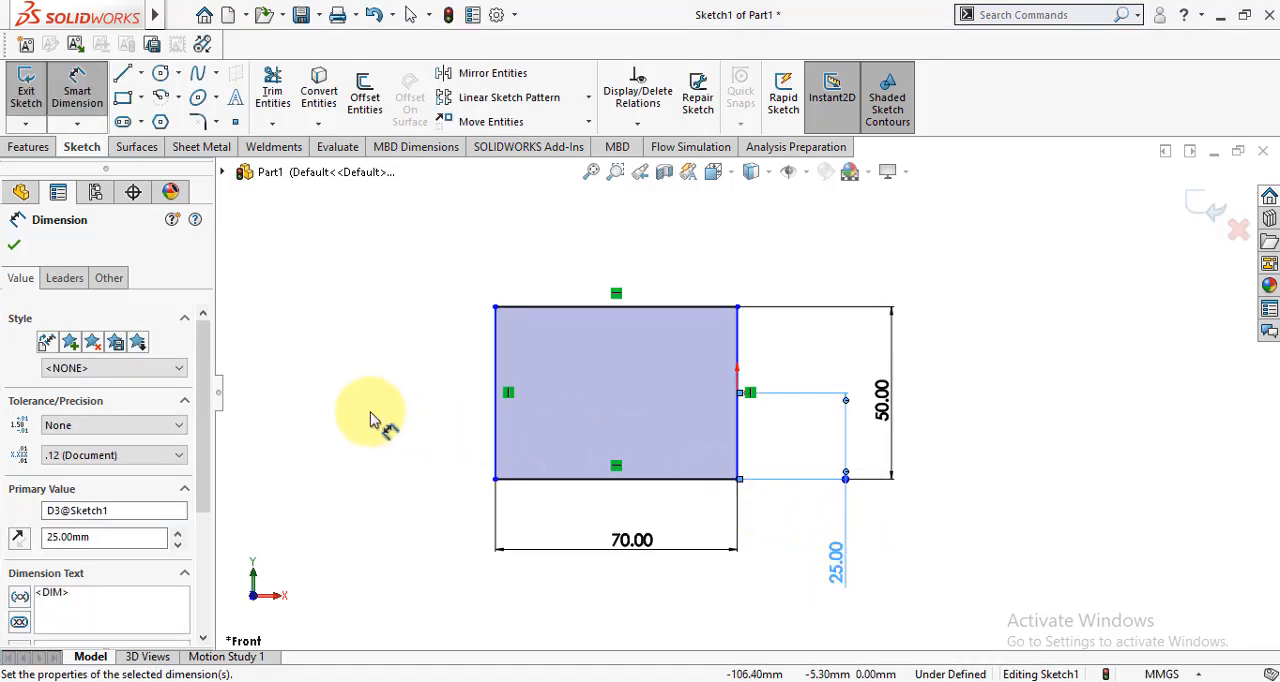
click(12, 251)
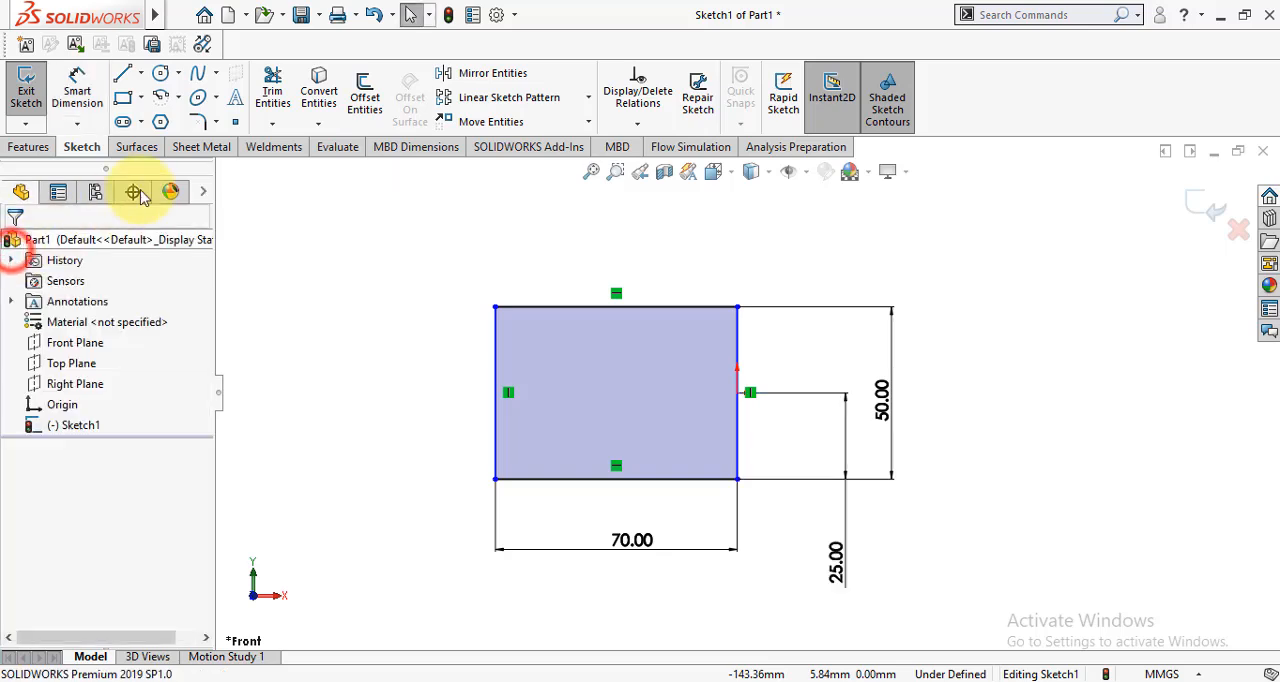
- Round both left corners of the rectangle with 20 mm sketch fillets
click(201, 121)
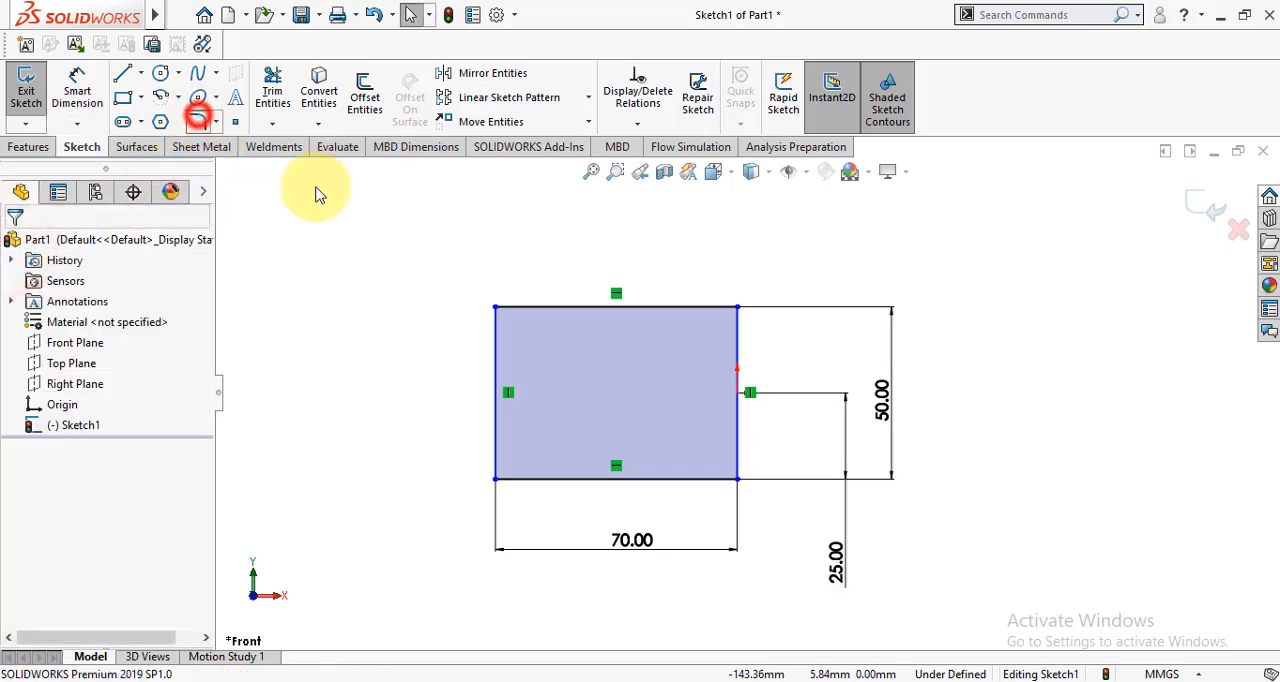
click(537, 309)
click(499, 345)
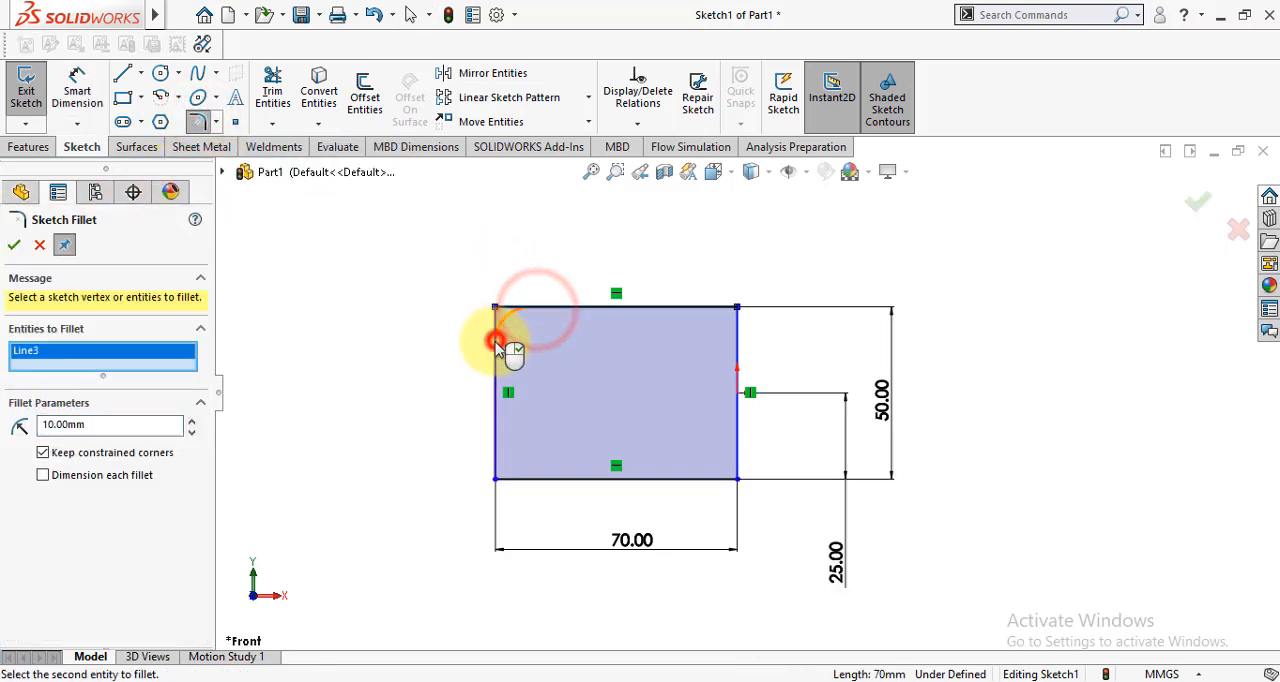
double_click(86, 426)
text(2)
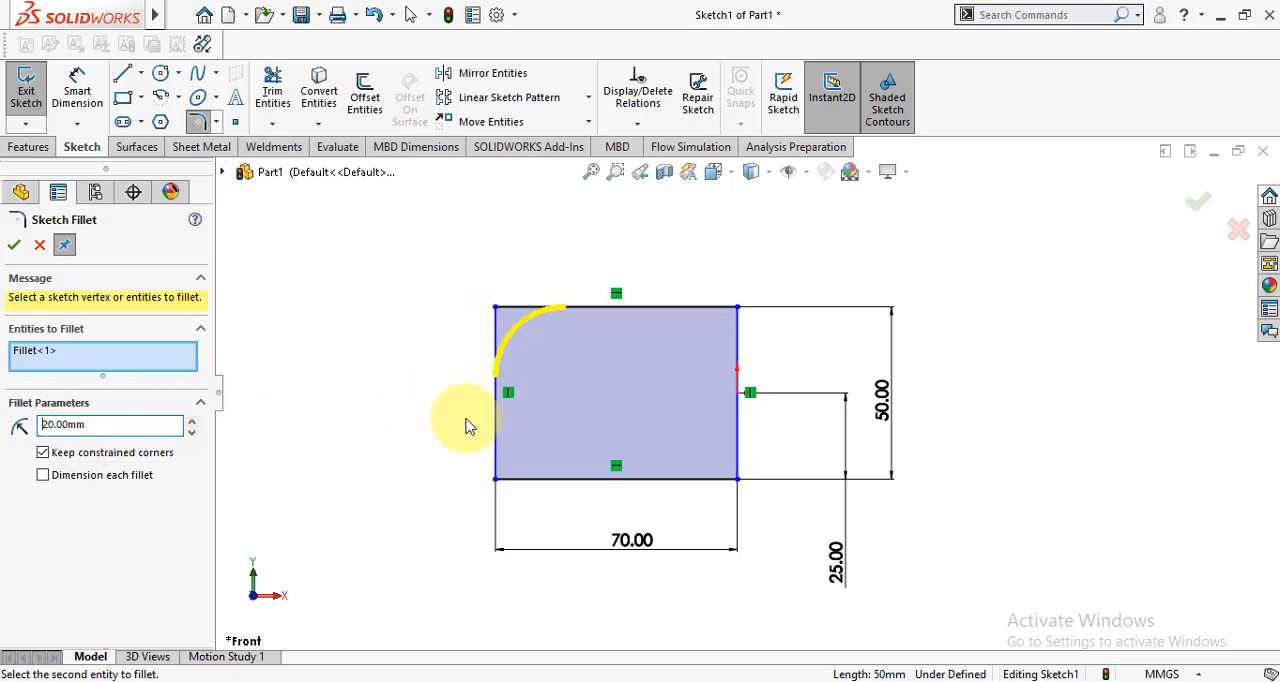
click(499, 434)
click(528, 481)
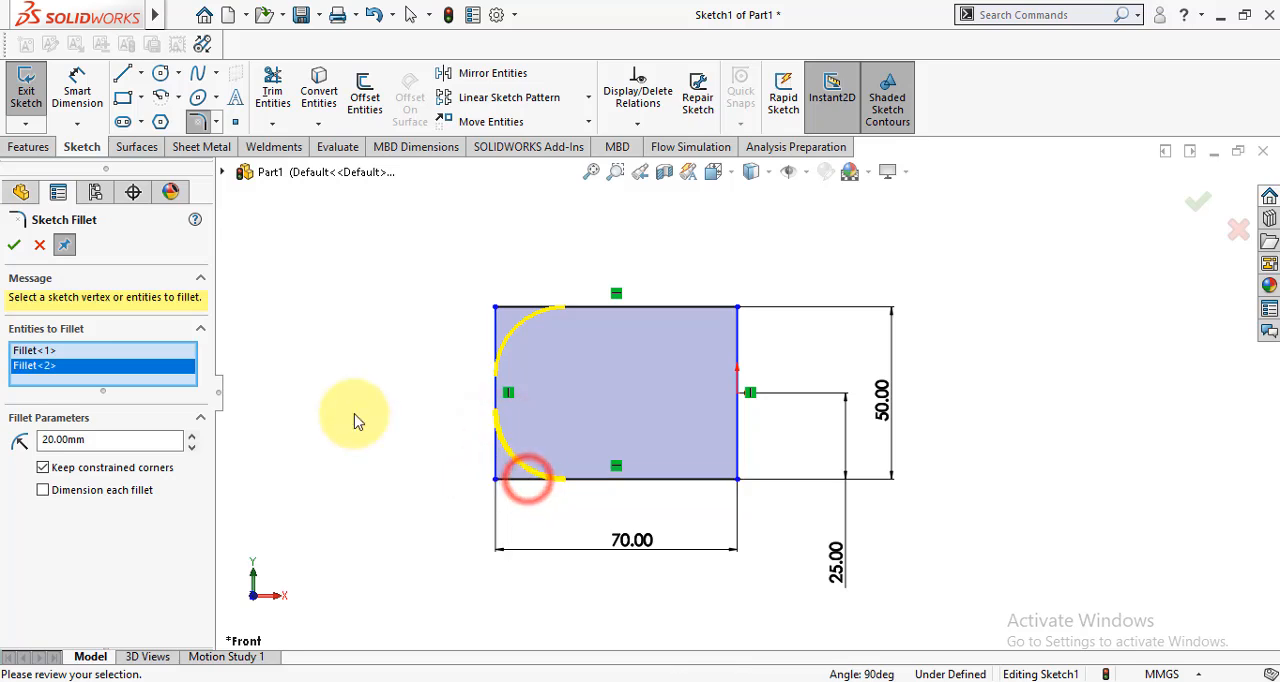
click(14, 245)
click(14, 245)
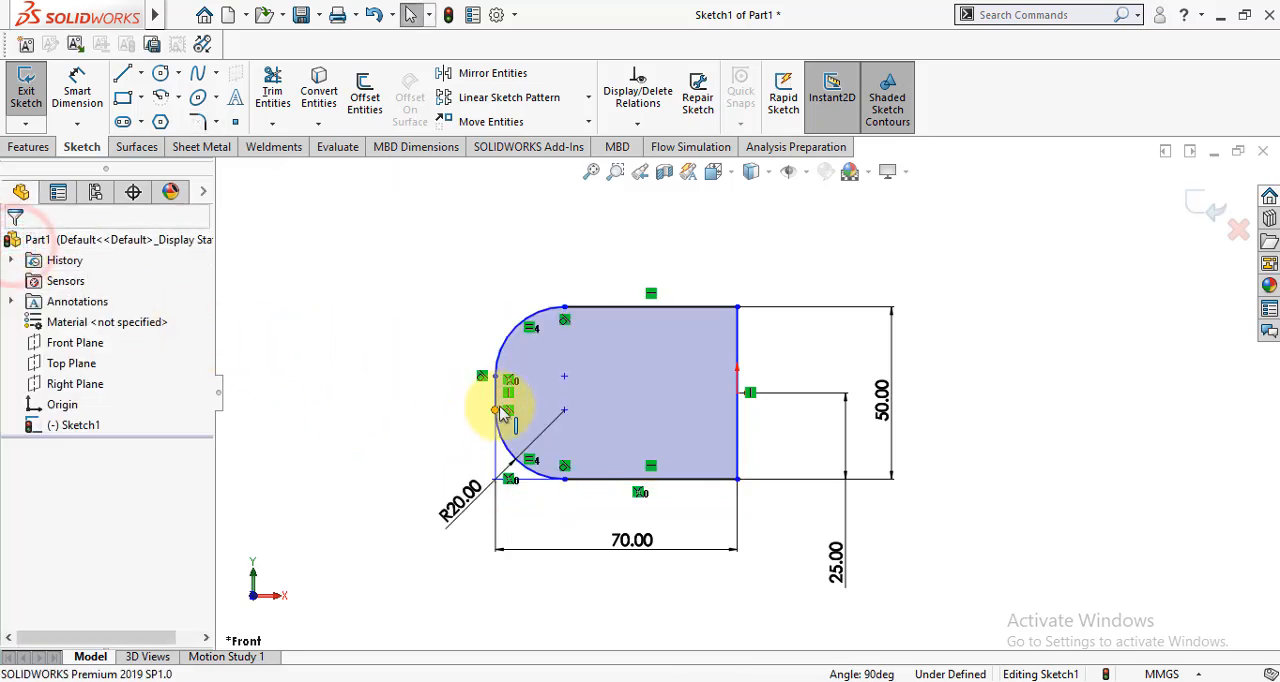
- Delete the rectangle's right vertical line to leave an open U-shaped profile
scroll(503, 405, down, 3)
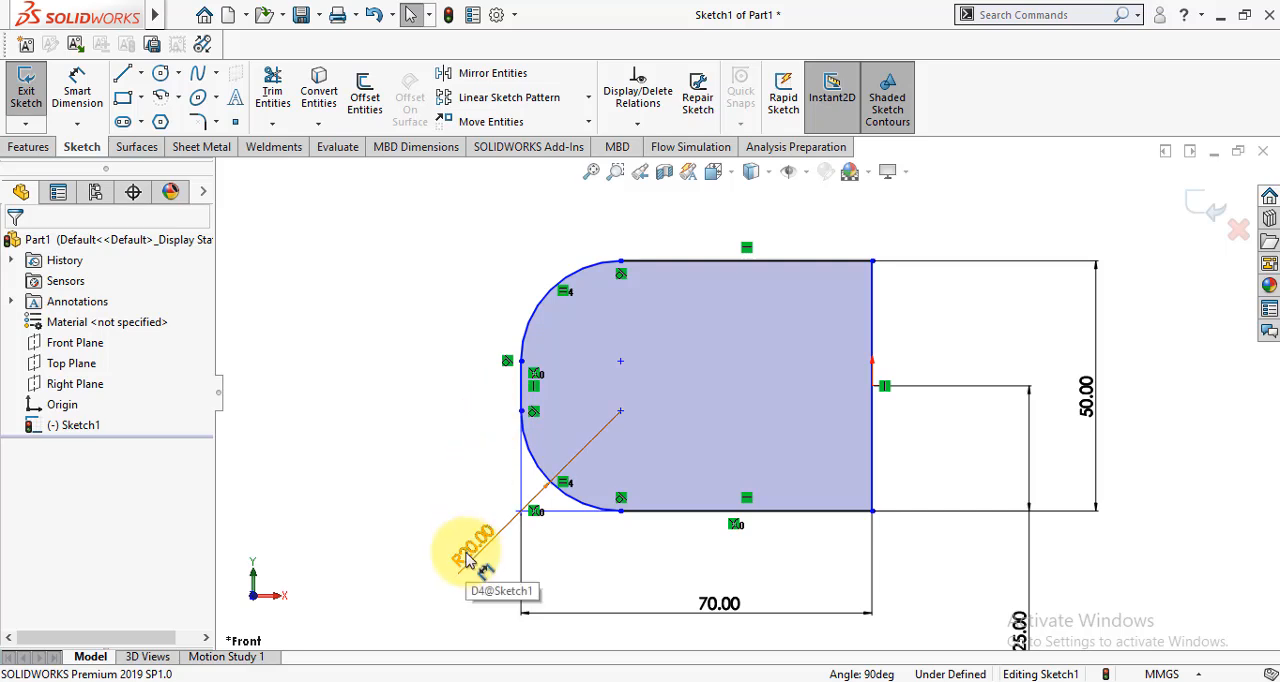
click(873, 333)
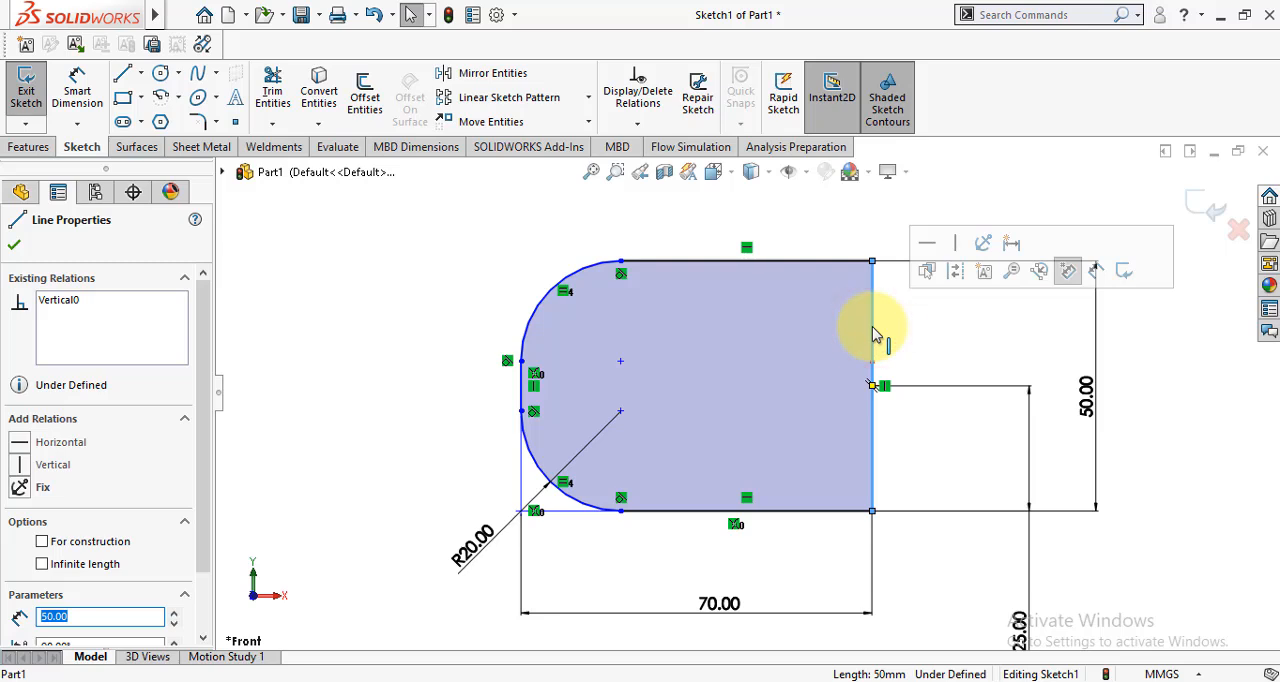
key(Delete)
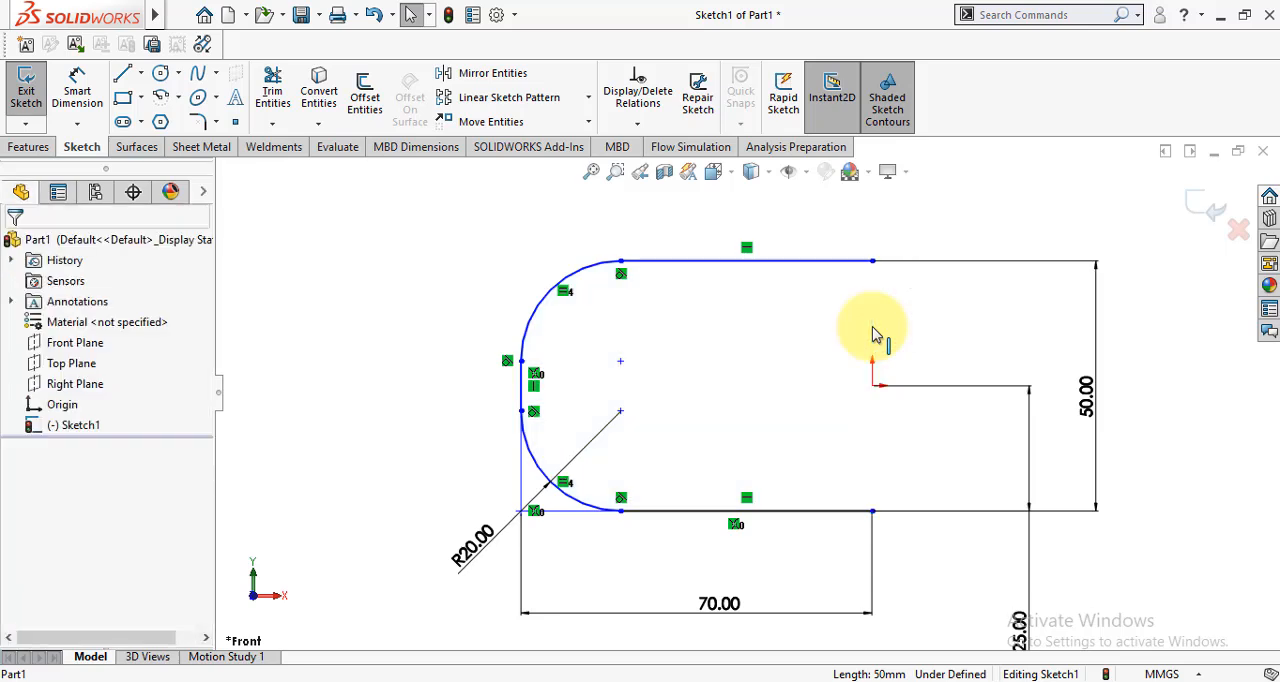
- Make the upper and lower horizontal lines of the profile equal in length
click(783, 511)
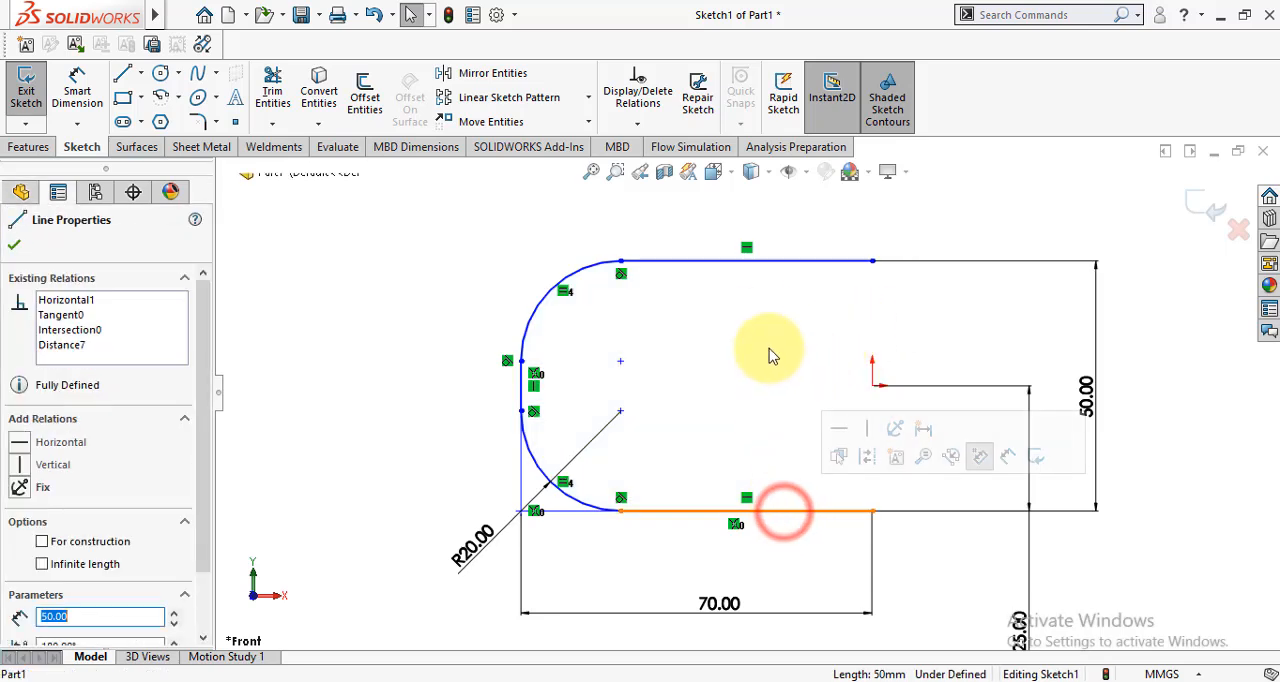
ctrl+click(758, 262)
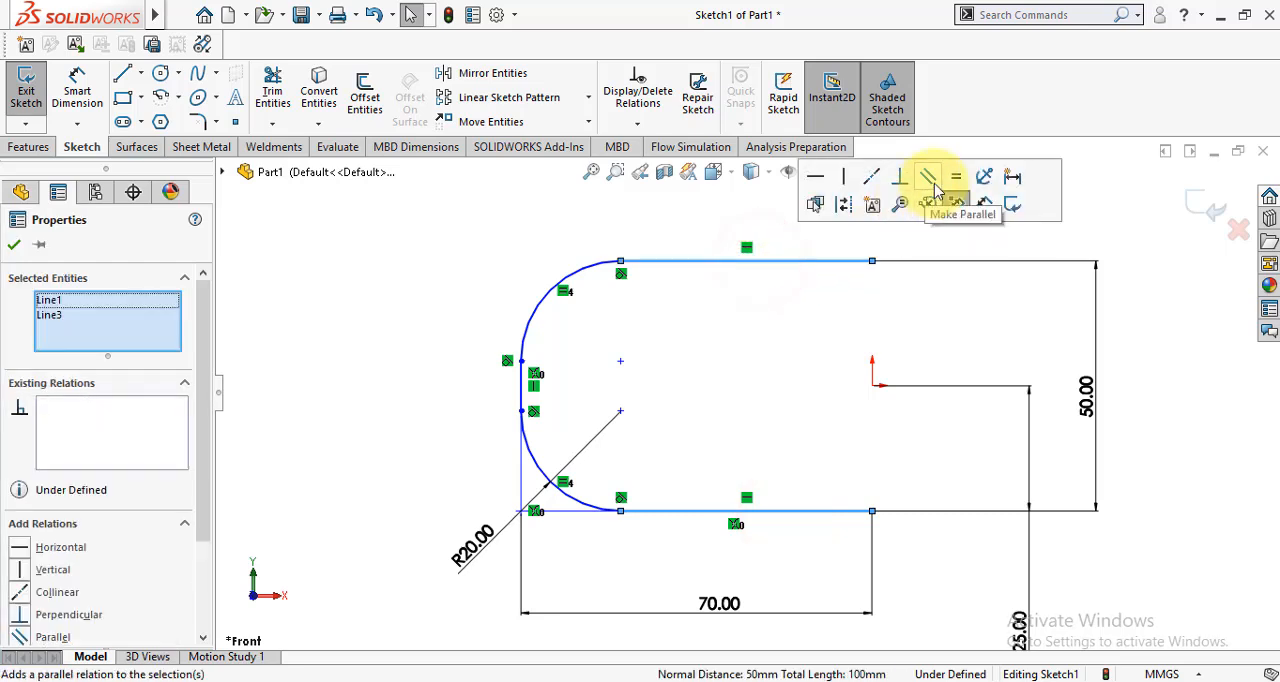
click(956, 177)
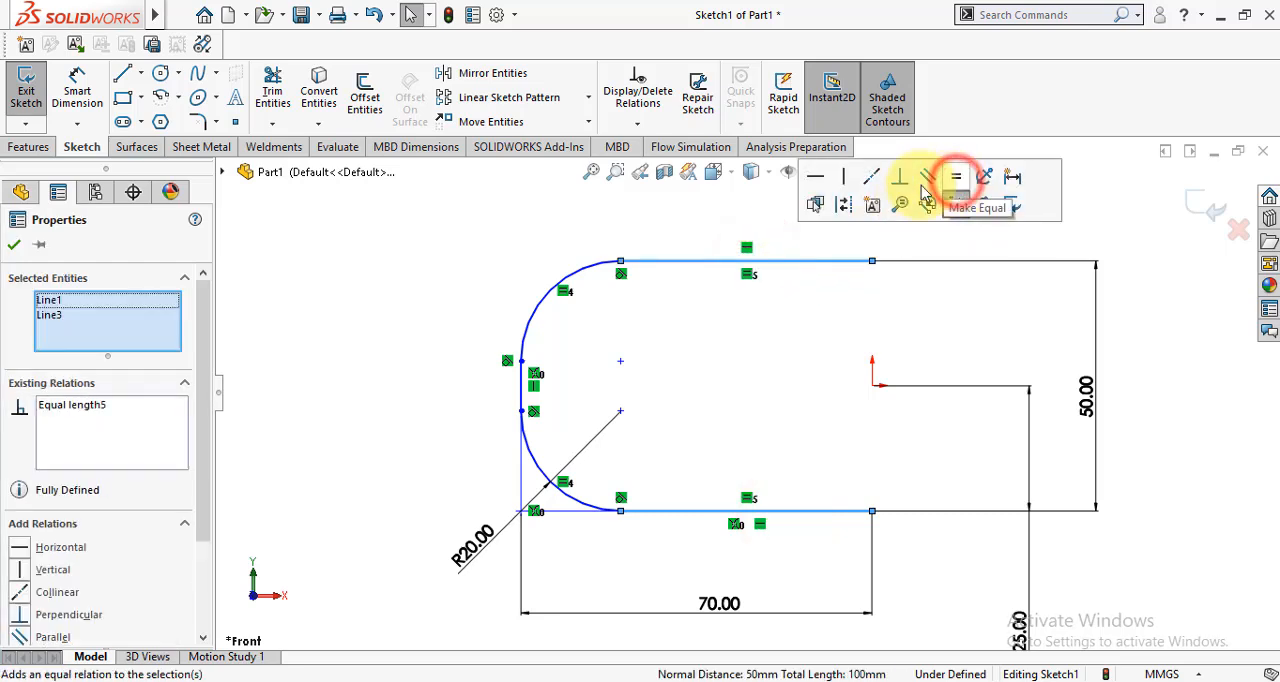
click(14, 248)
- Align the profile's two open endpoints with the origin using a vertical relation, and exit the sketch
click(871, 511)
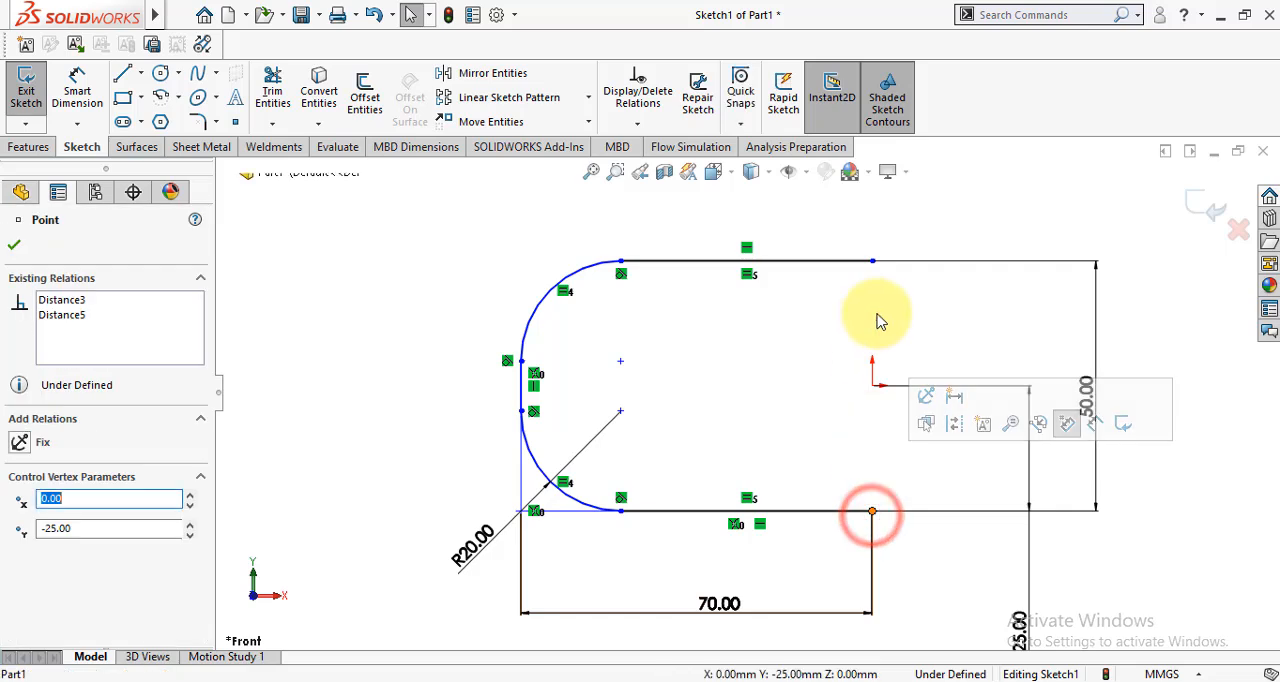
ctrl+click(872, 385)
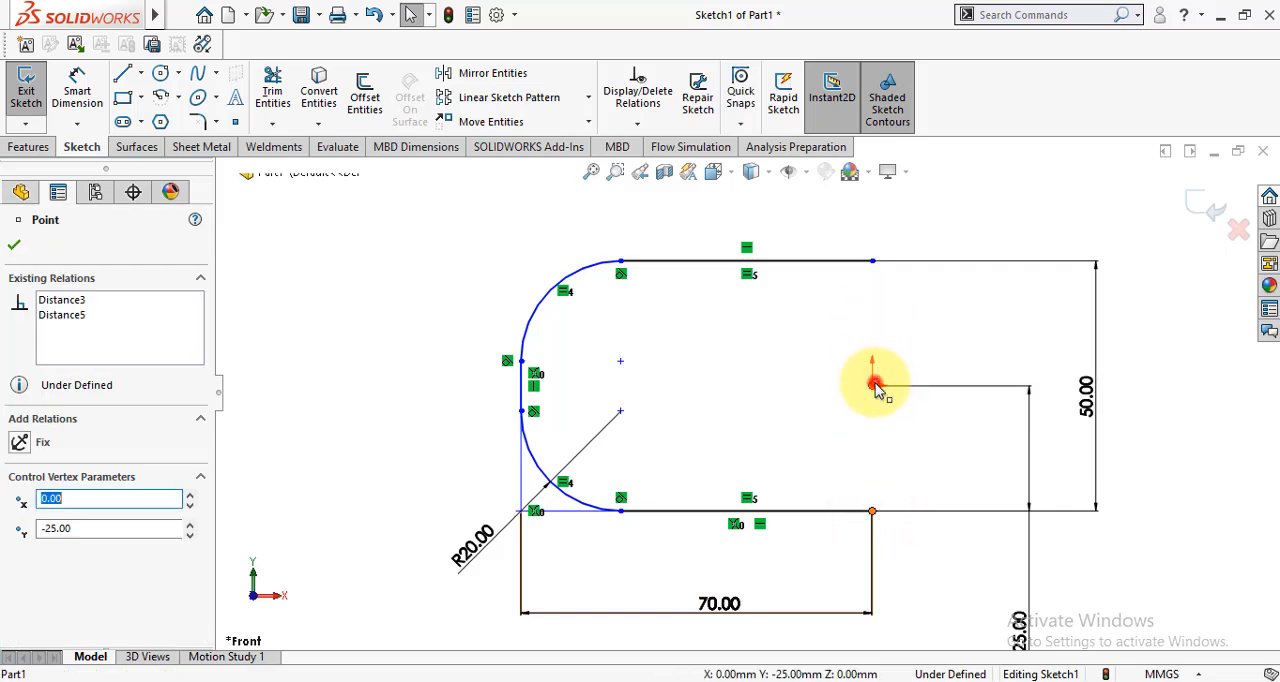
ctrl+click(872, 262)
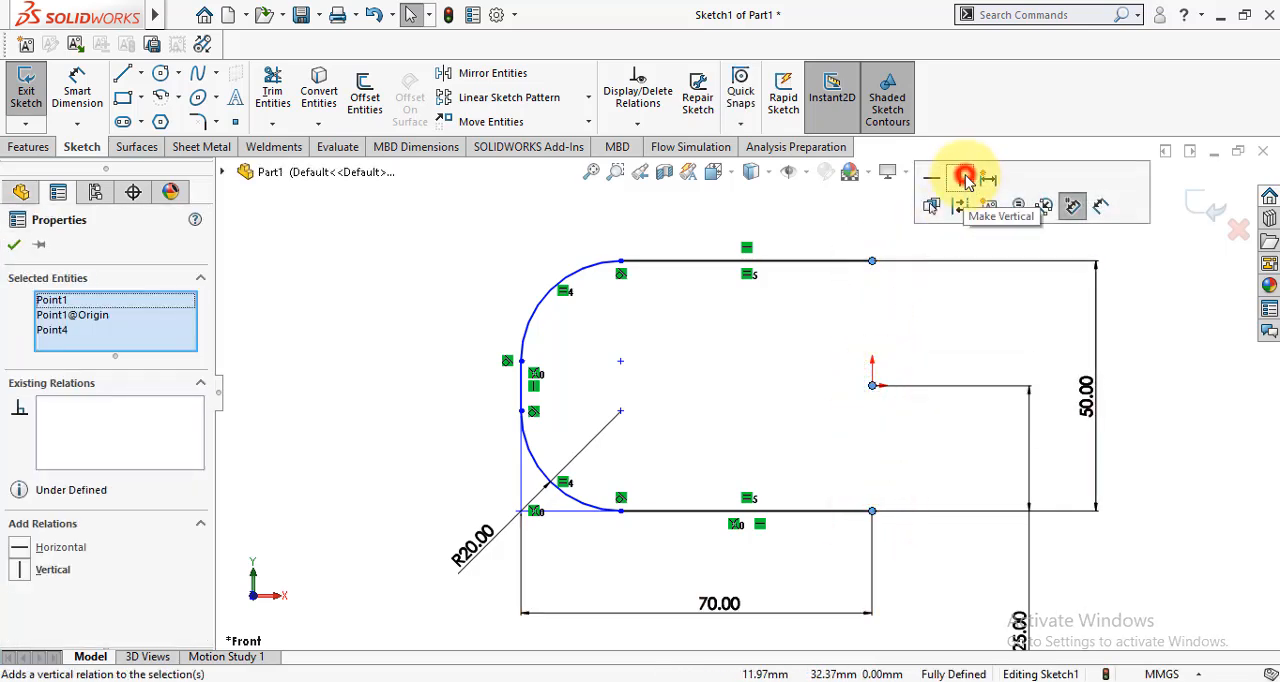
click(965, 179)
click(14, 247)
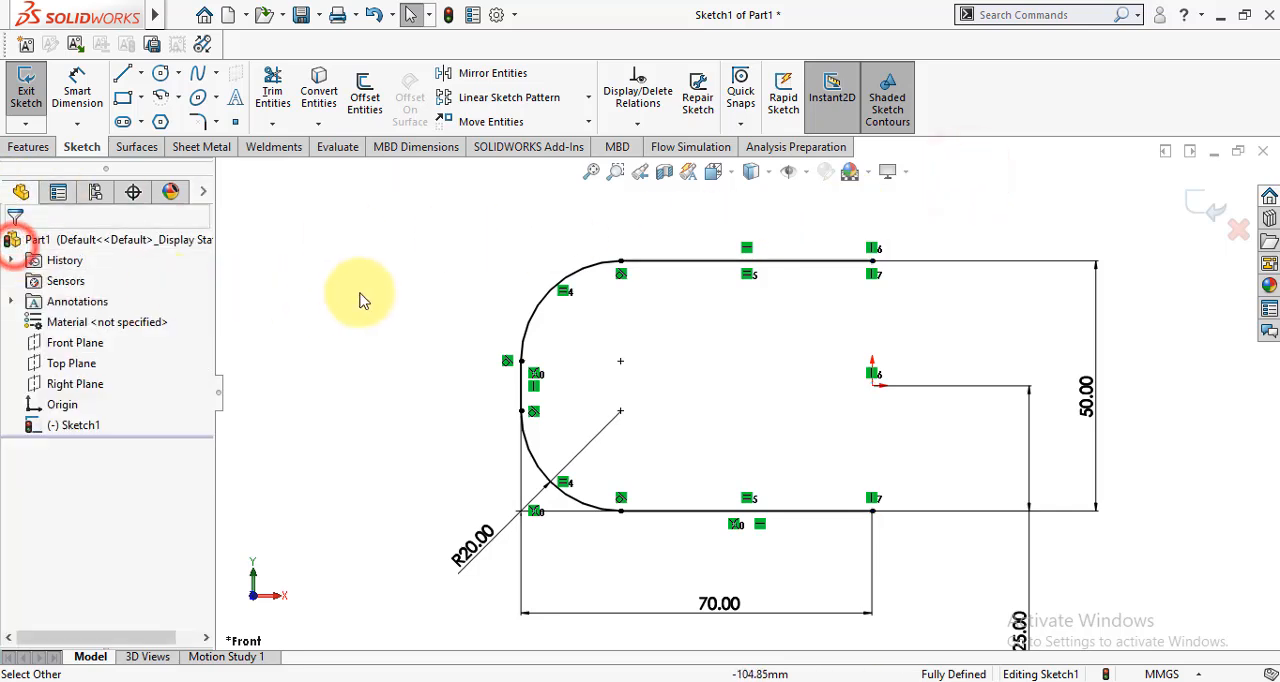
key(f)
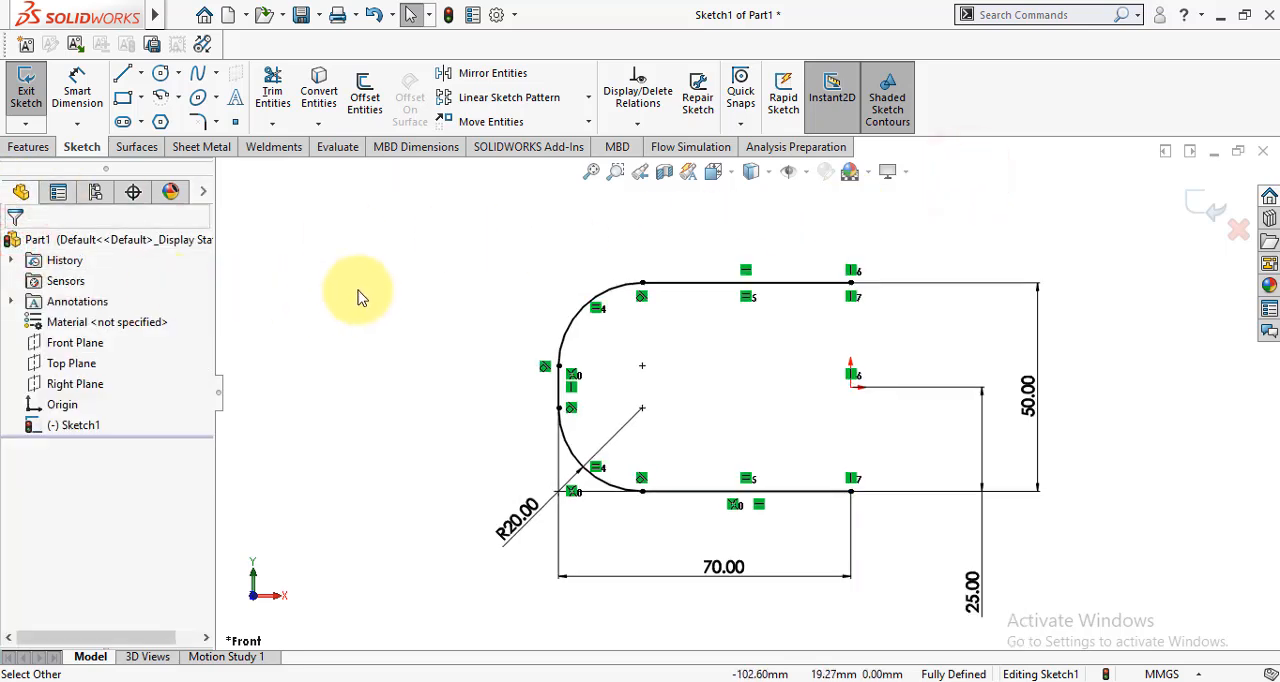
click(1212, 214)
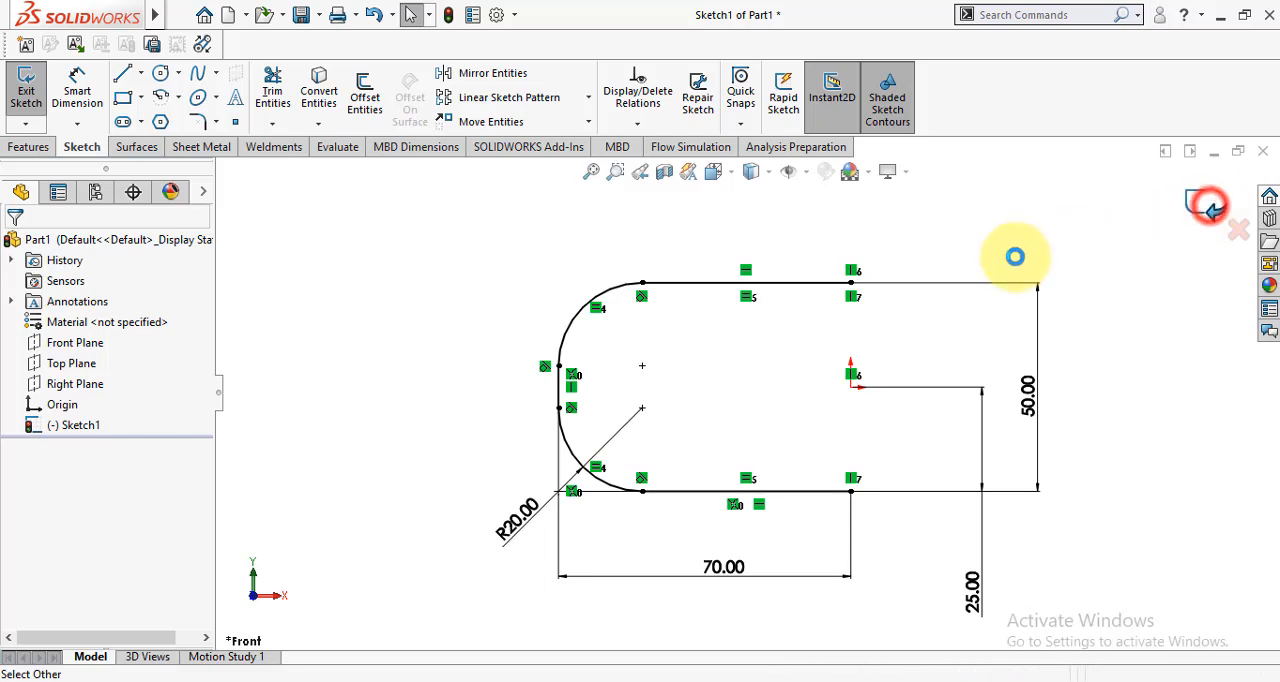
- Extrude the open profile as a thin feature, Mid Plane, 50 mm deep, with a 10 mm one-direction wall thickness
scroll(697, 340, up, 2)
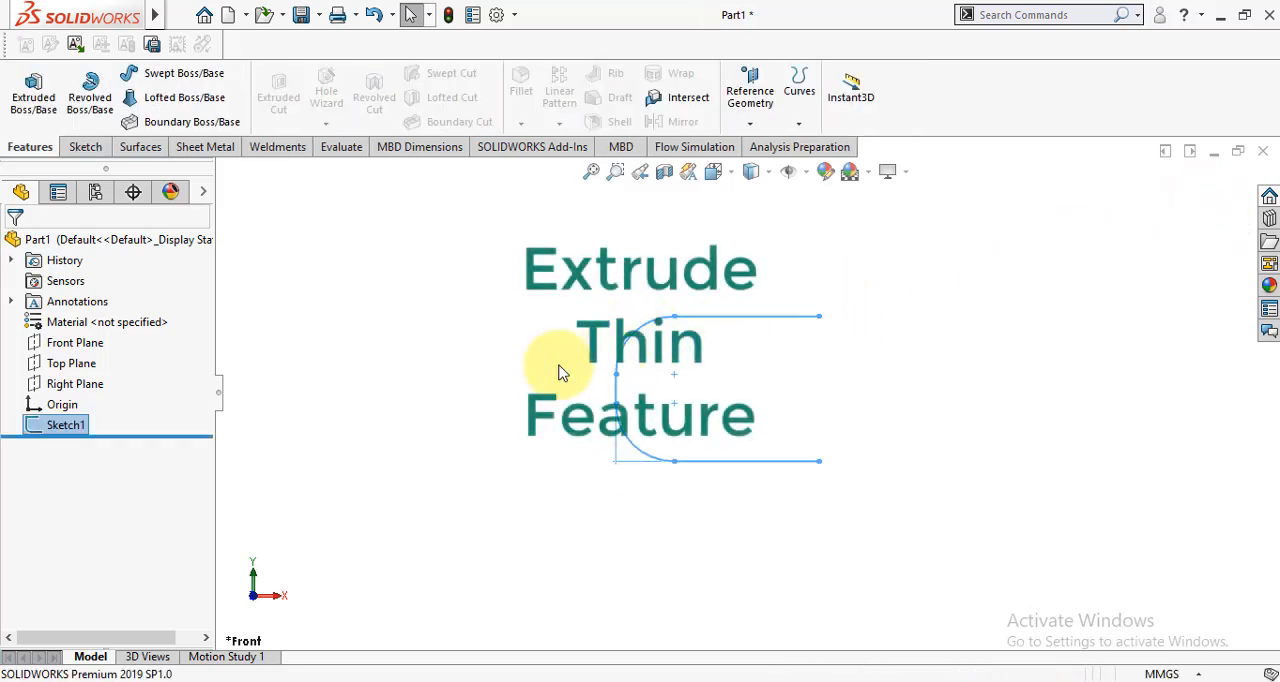
click(33, 100)
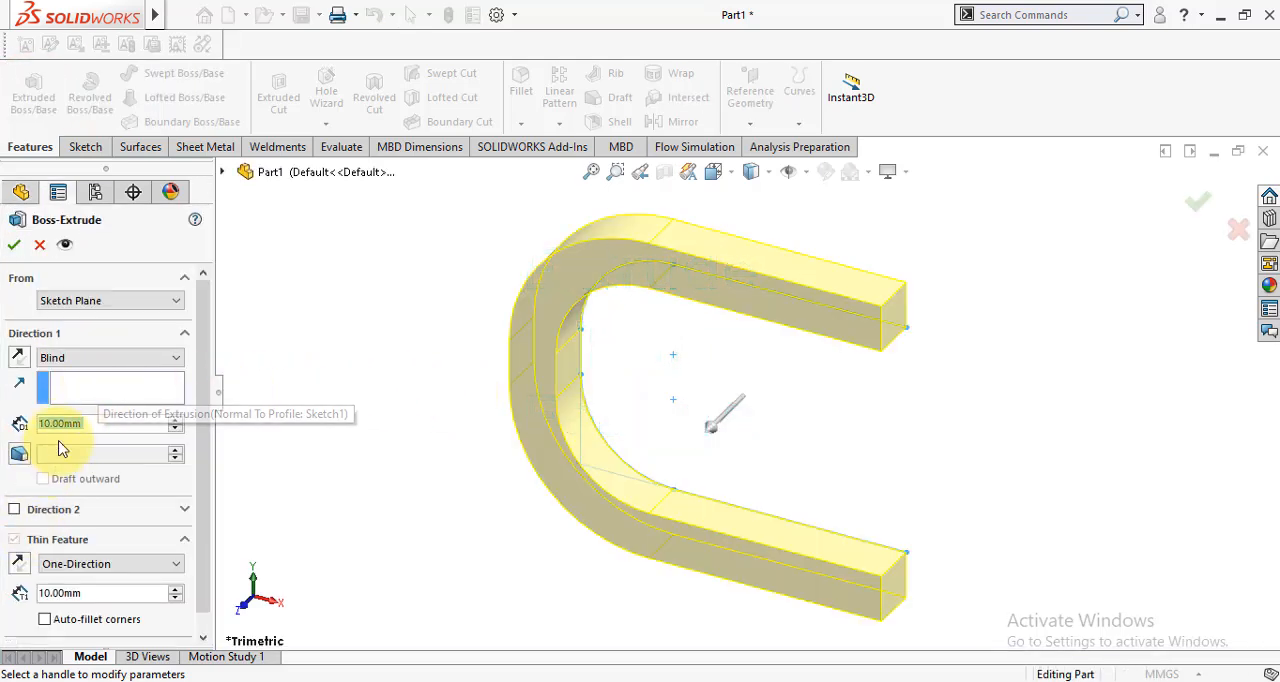
click(80, 355)
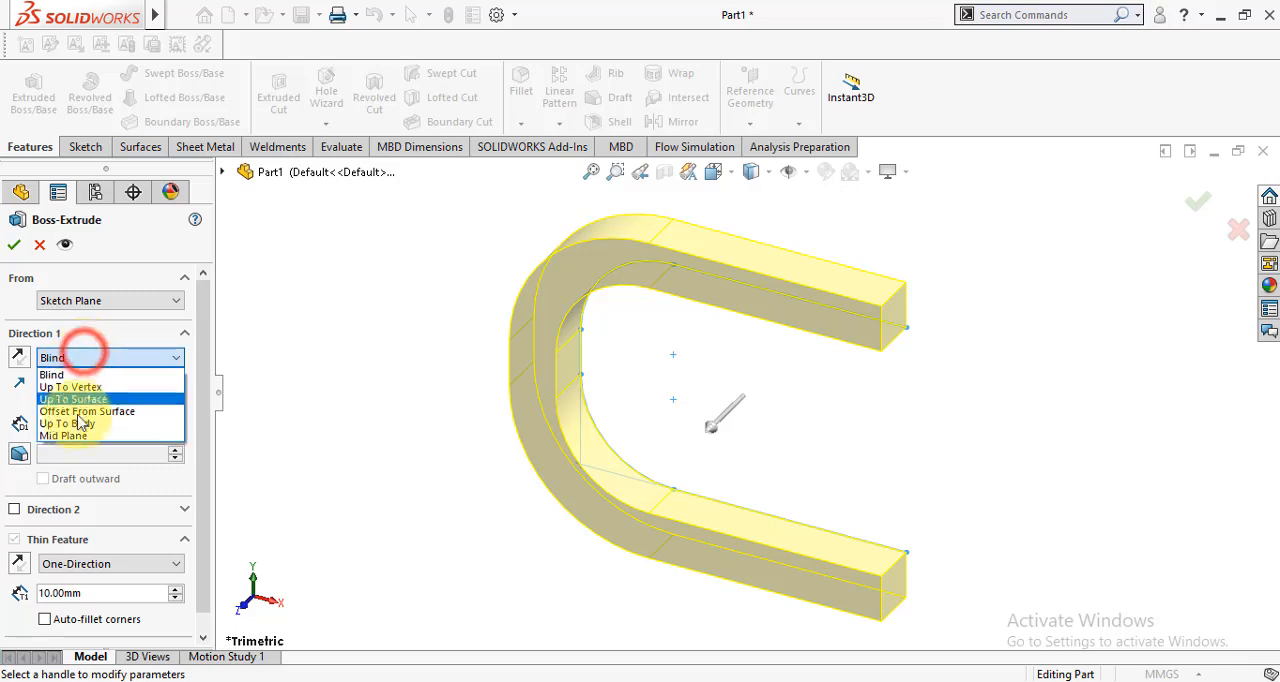
click(100, 435)
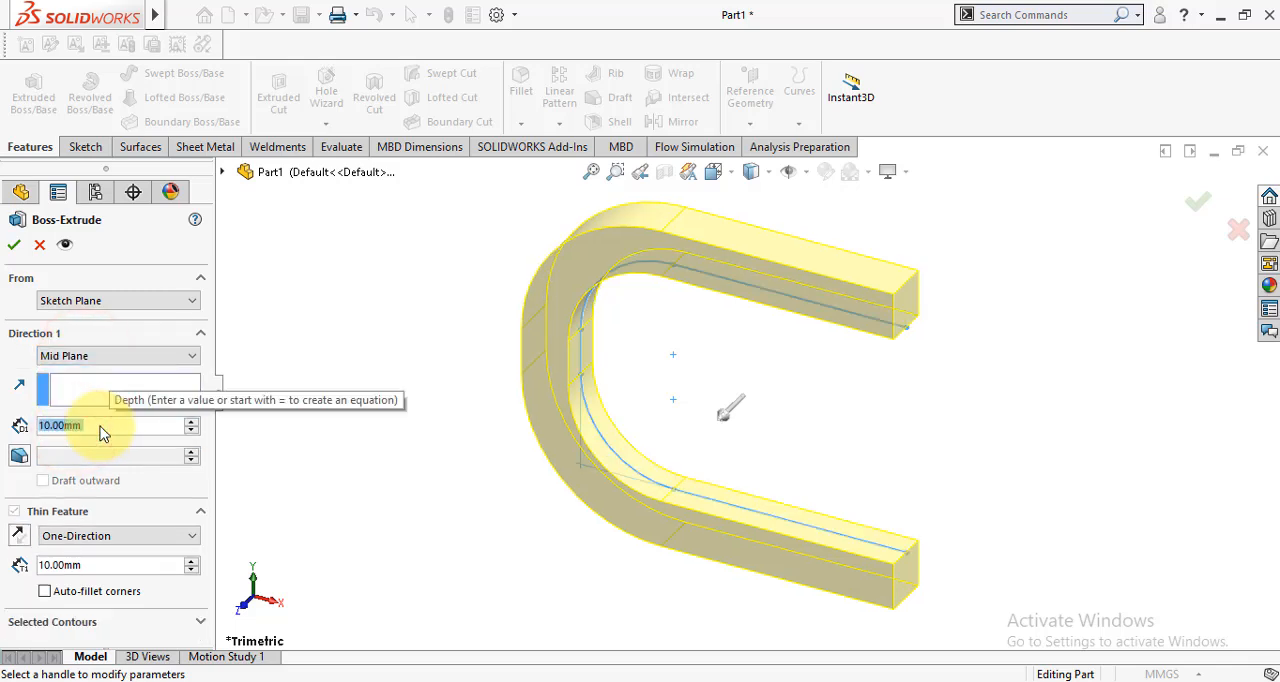
text(50)
key(Return)
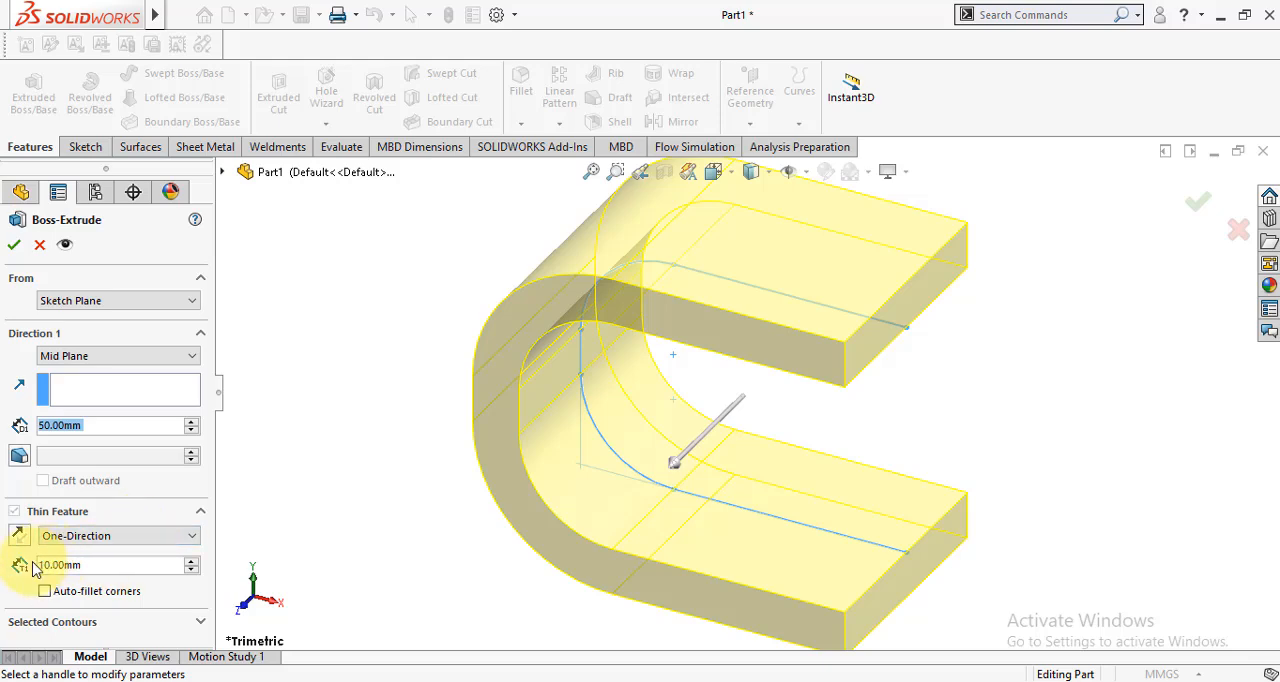
middle_drag(366, 466, 437, 566)
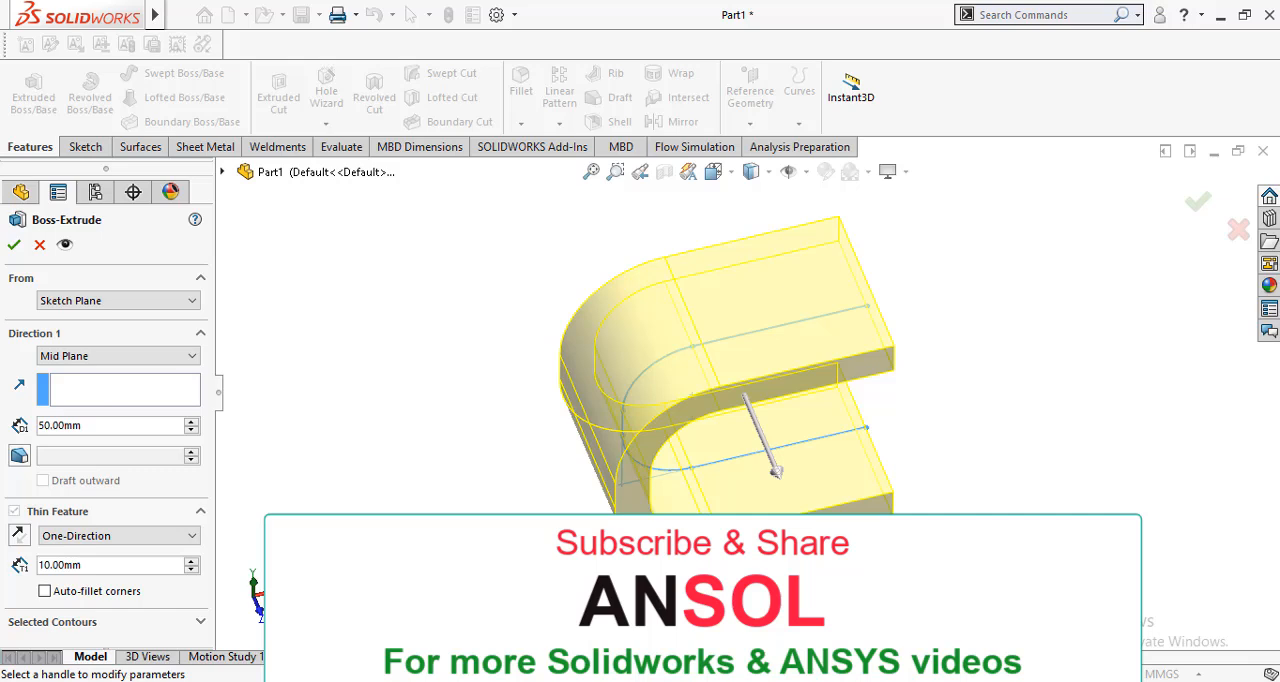
click(14, 245)
click(368, 400)
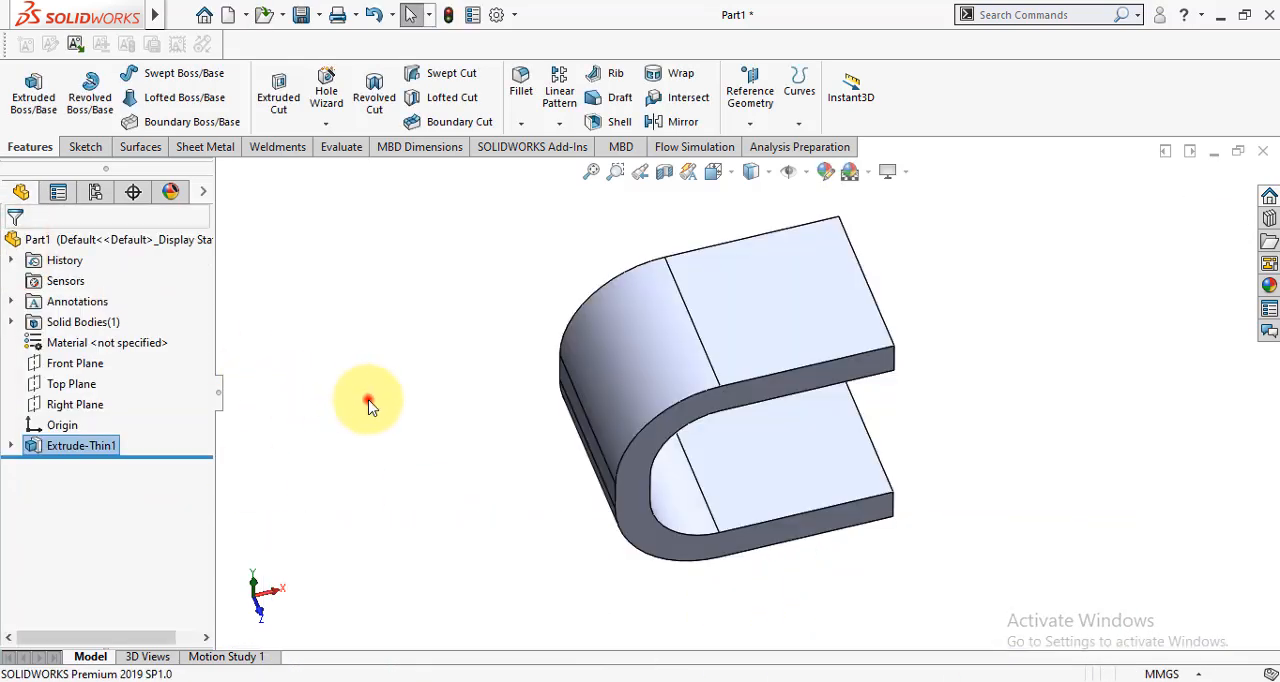
- Start a new sketch on the Top Plane
click(68, 379)
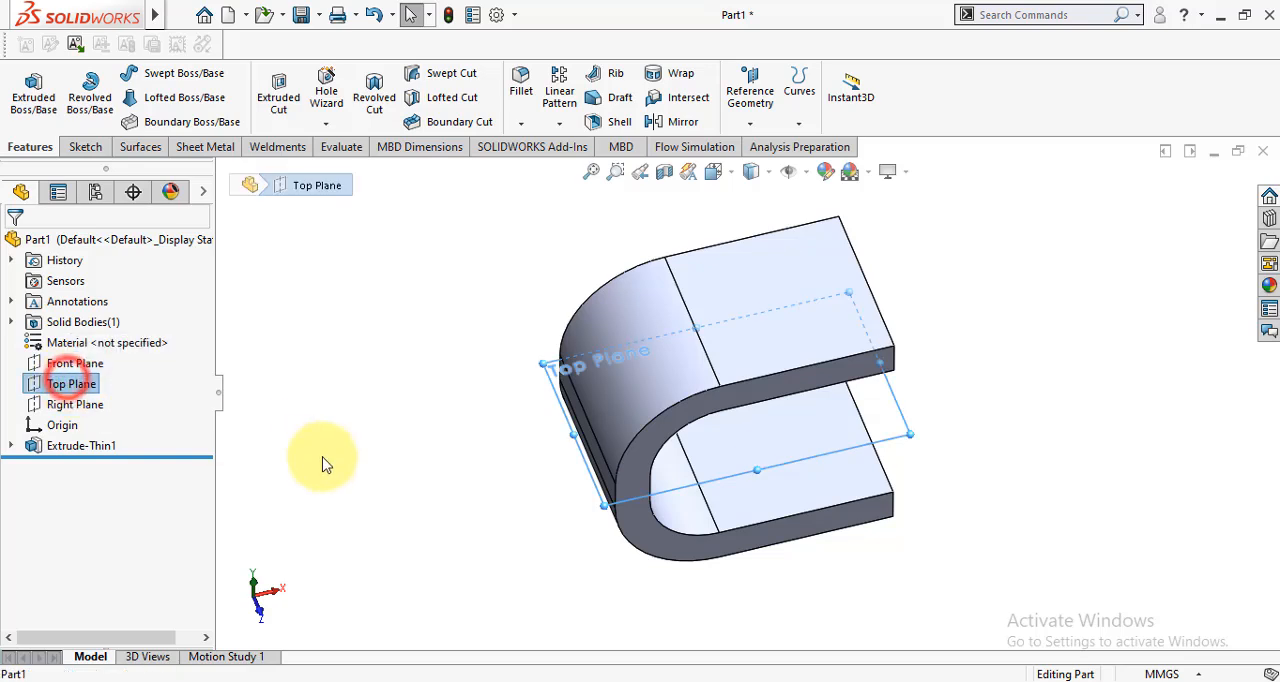
mouse_move(324, 406)
middle_down()
mouse_move(314, 355)
mouse_move(323, 392)
middle_up()
scroll(336, 451, up, 1)
click(336, 451)
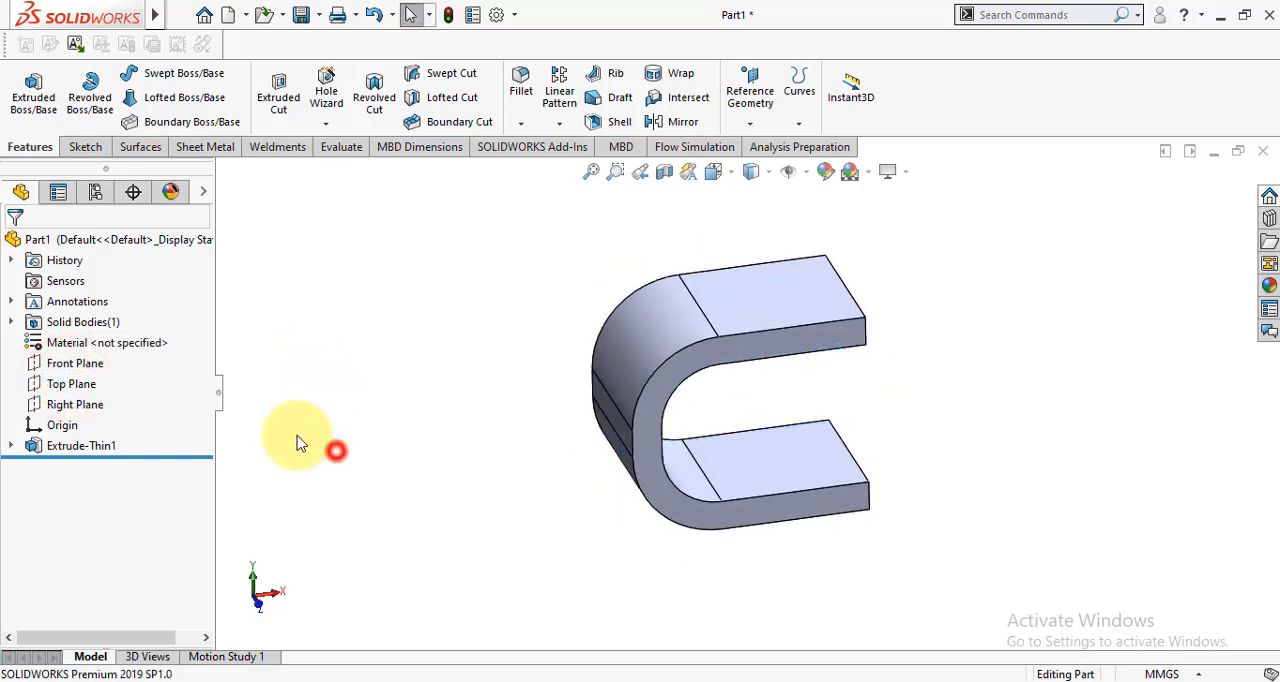
click(66, 383)
click(87, 357)
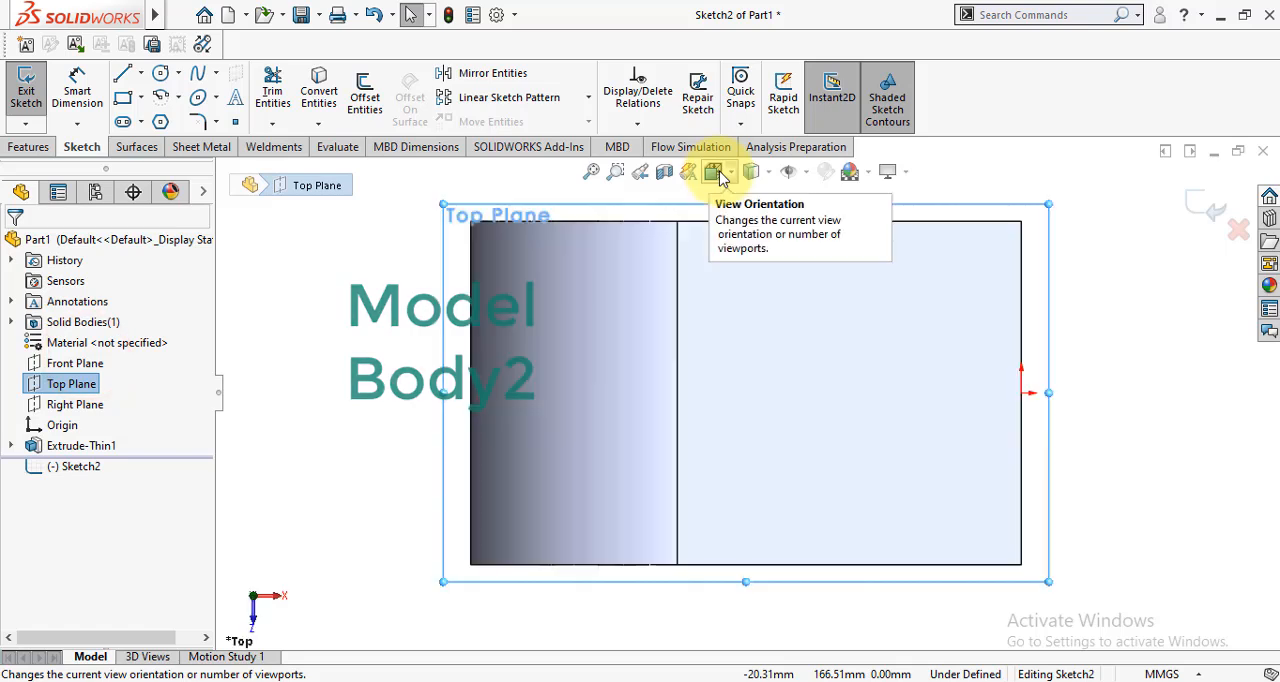
click(349, 358)
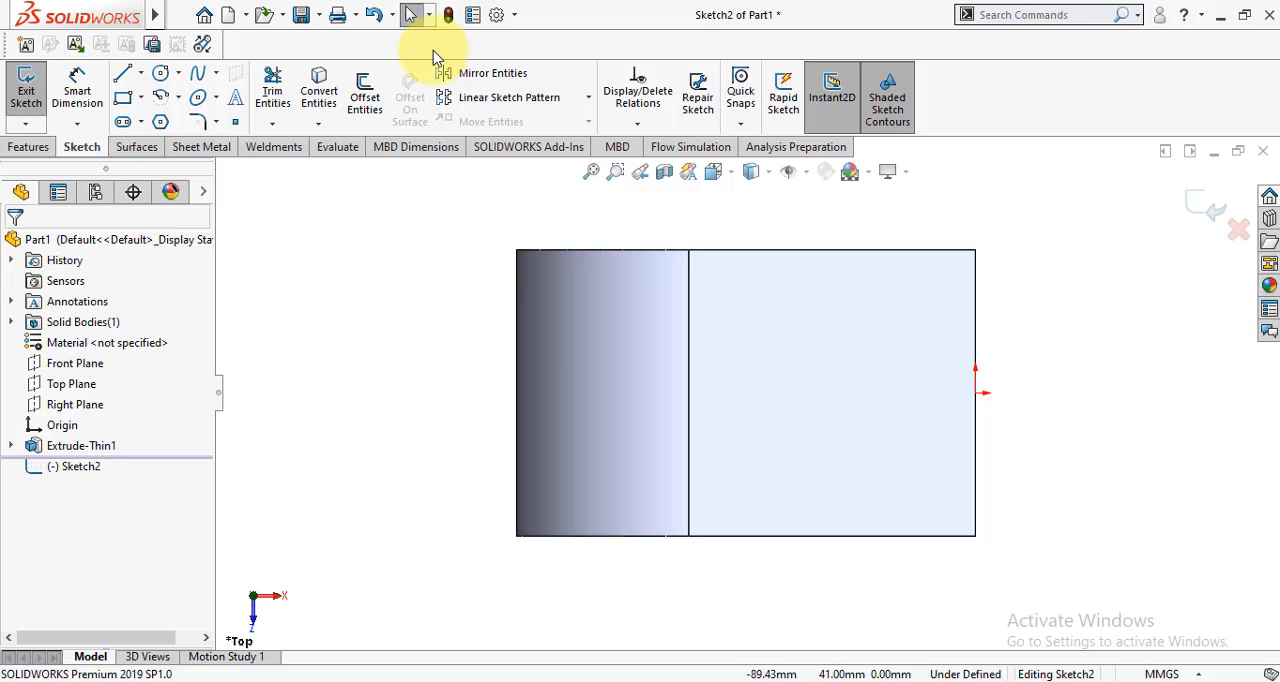
- Sketch a corner rectangle about 72 by 26 mm inside the body's outline, starting on the edge of its curved end
click(122, 99)
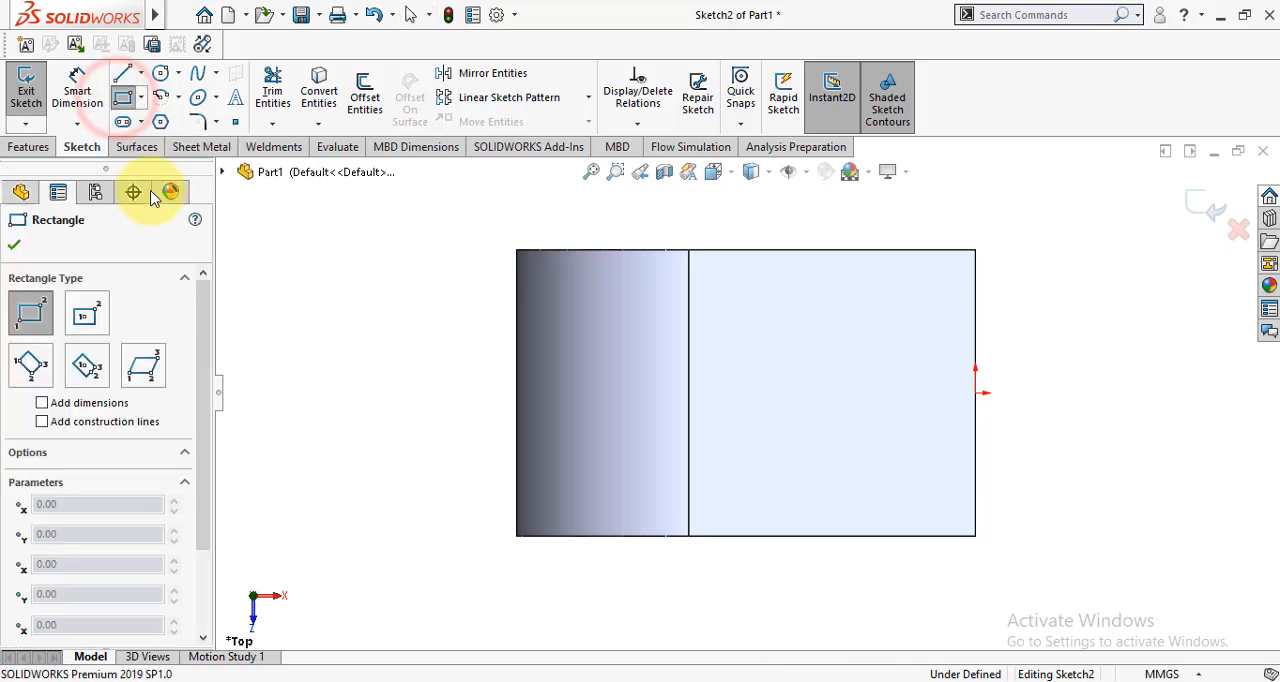
click(517, 461)
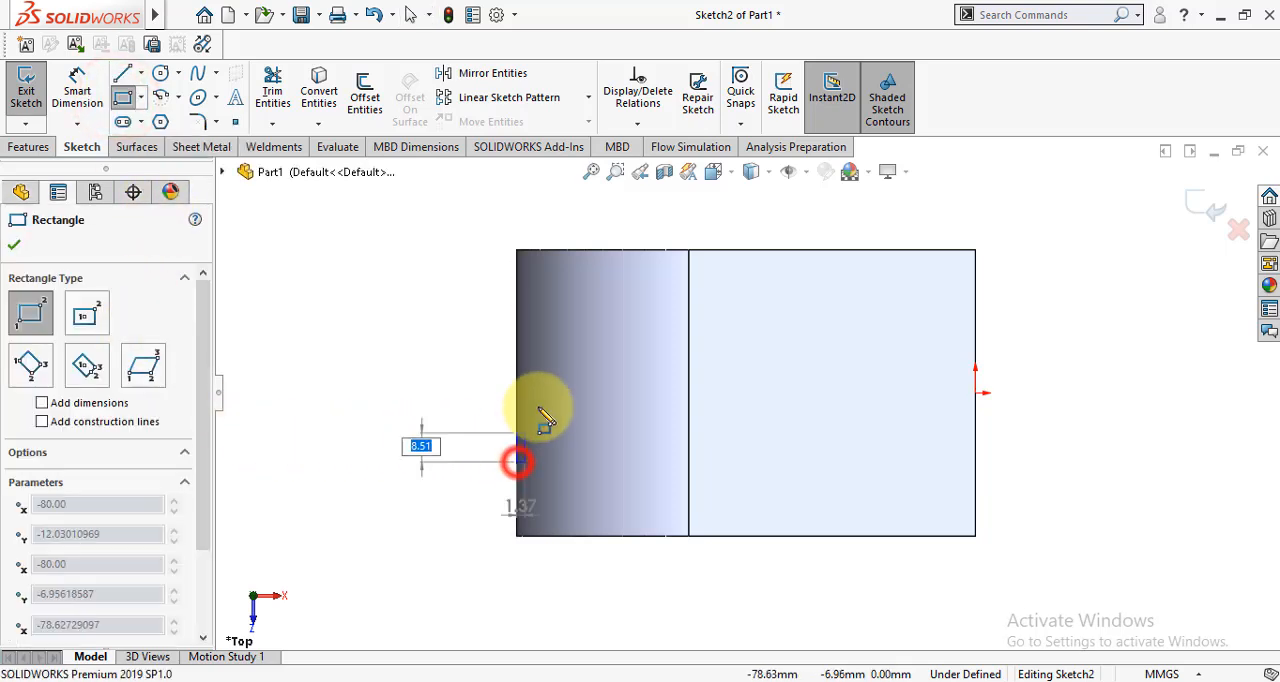
click(927, 313)
click(14, 244)
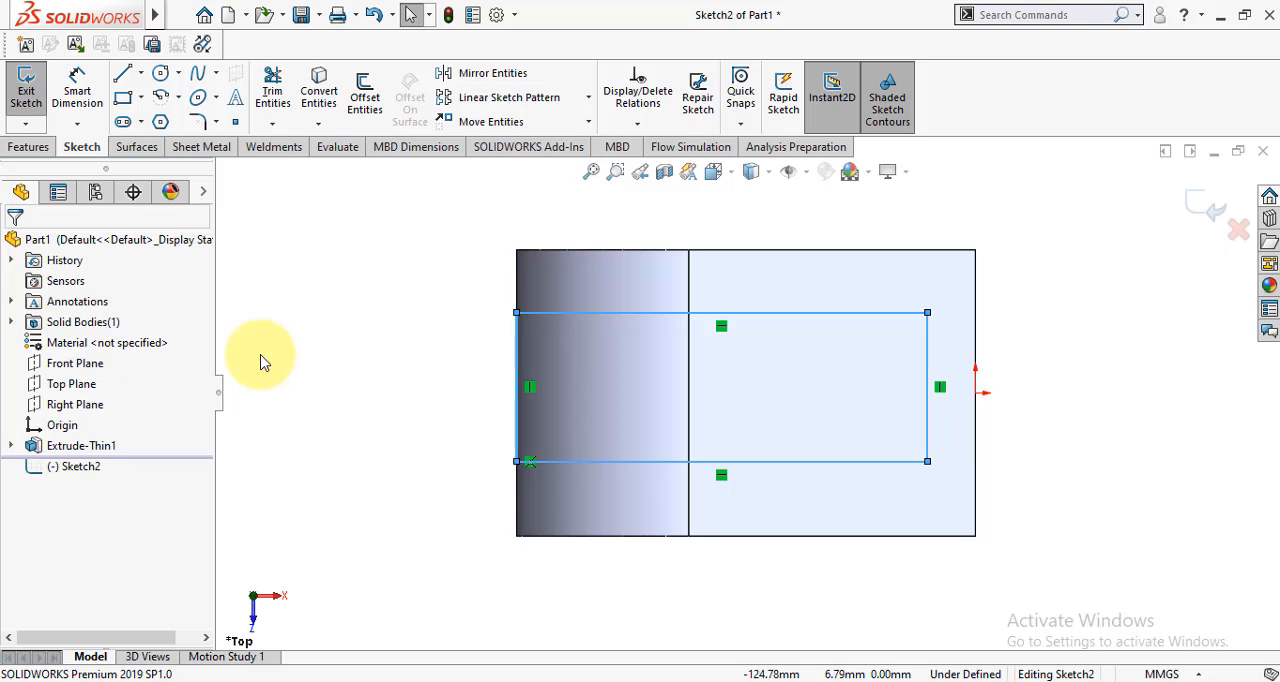
- Dimension the rectangle's right vertical line 10 mm from the body's open-end edge
click(82, 85)
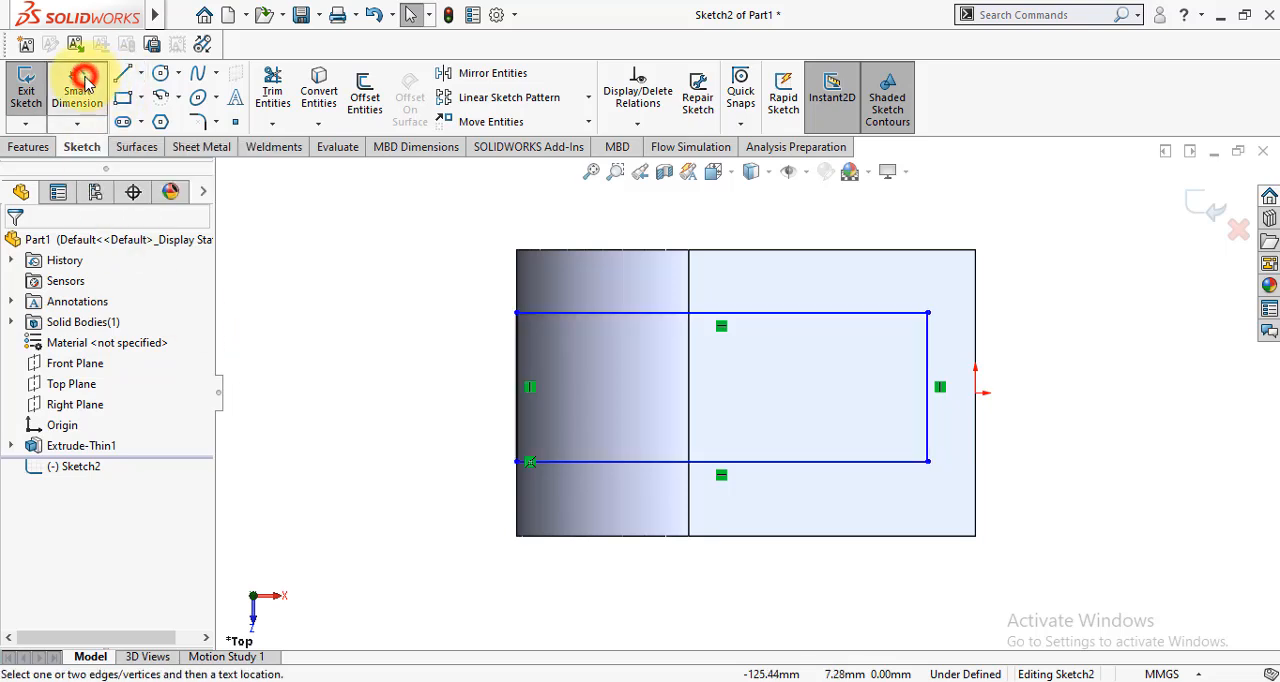
click(928, 341)
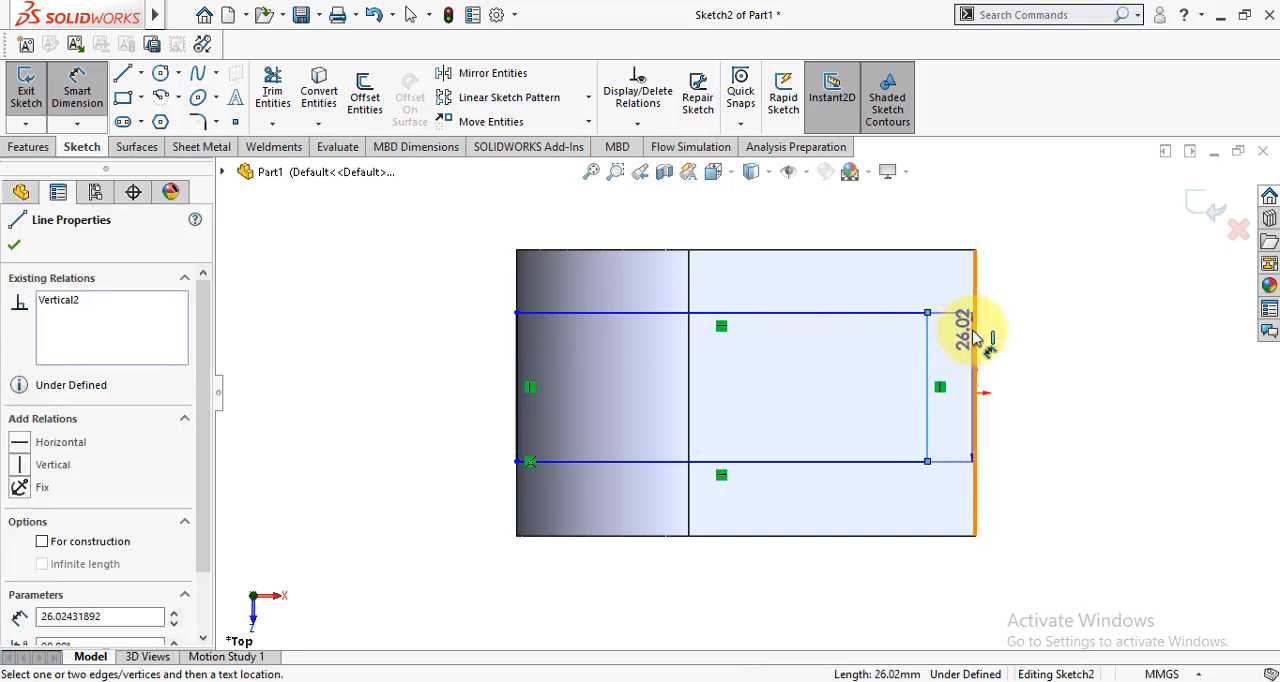
click(973, 330)
click(1045, 212)
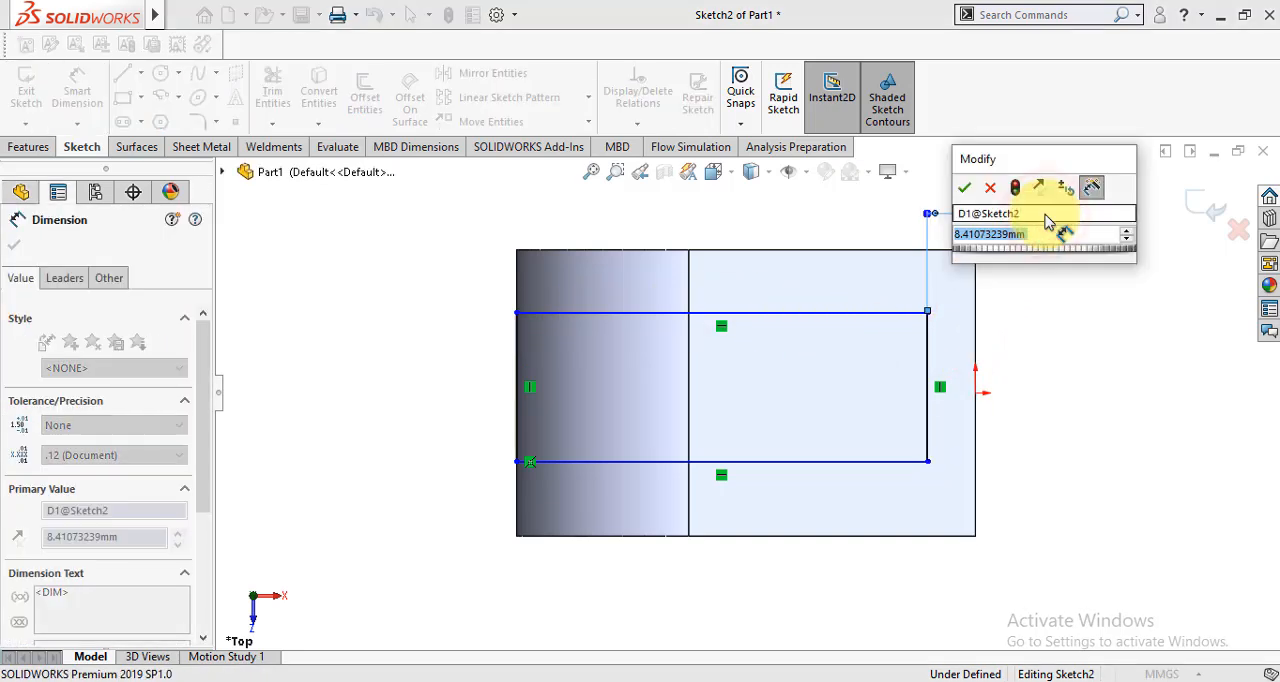
text(10)
key(Return)
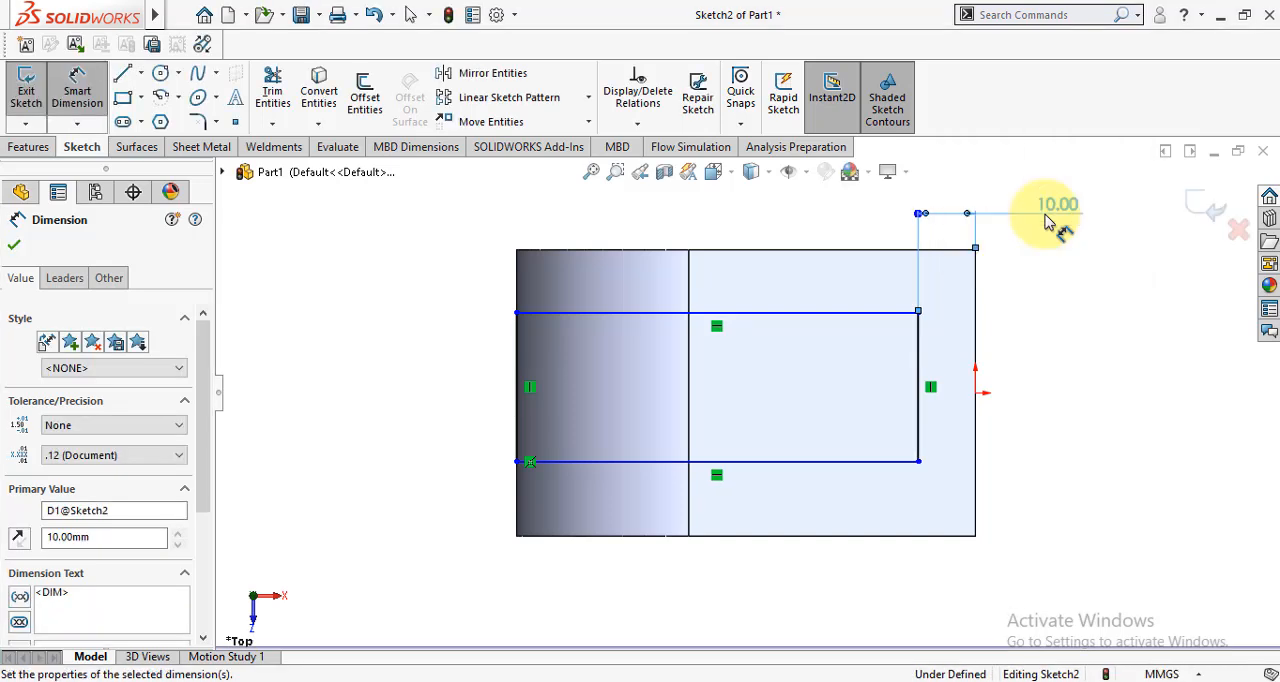
- Dimension the rectangle's right vertical line to a length of 30 mm
click(925, 415)
click(1114, 389)
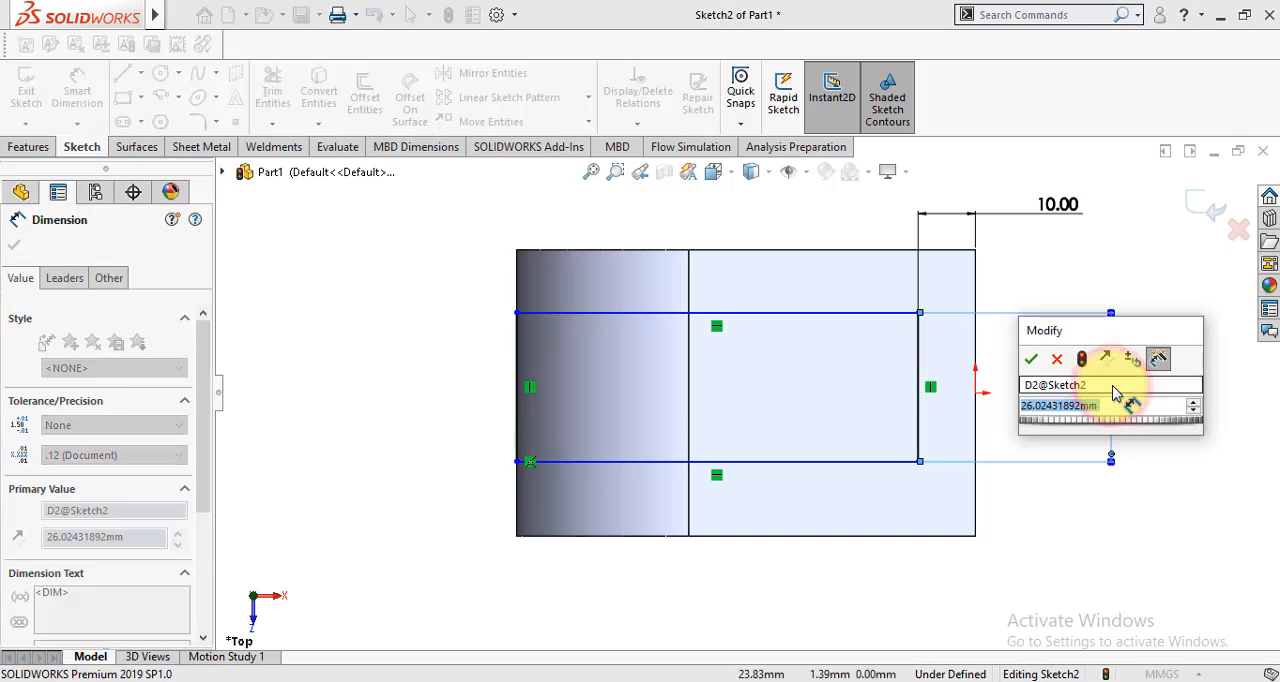
text(30)
key(Return)
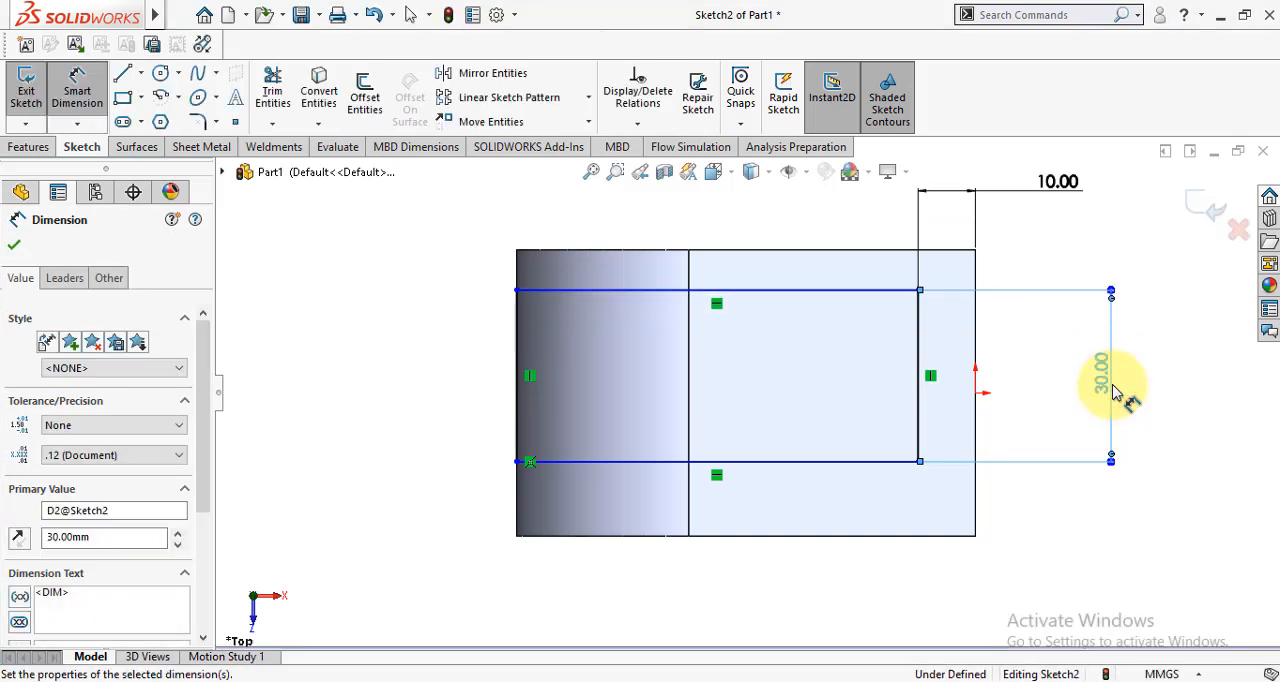
- Dimension the rectangle's lower horizontal line 15 mm from the origin
click(860, 461)
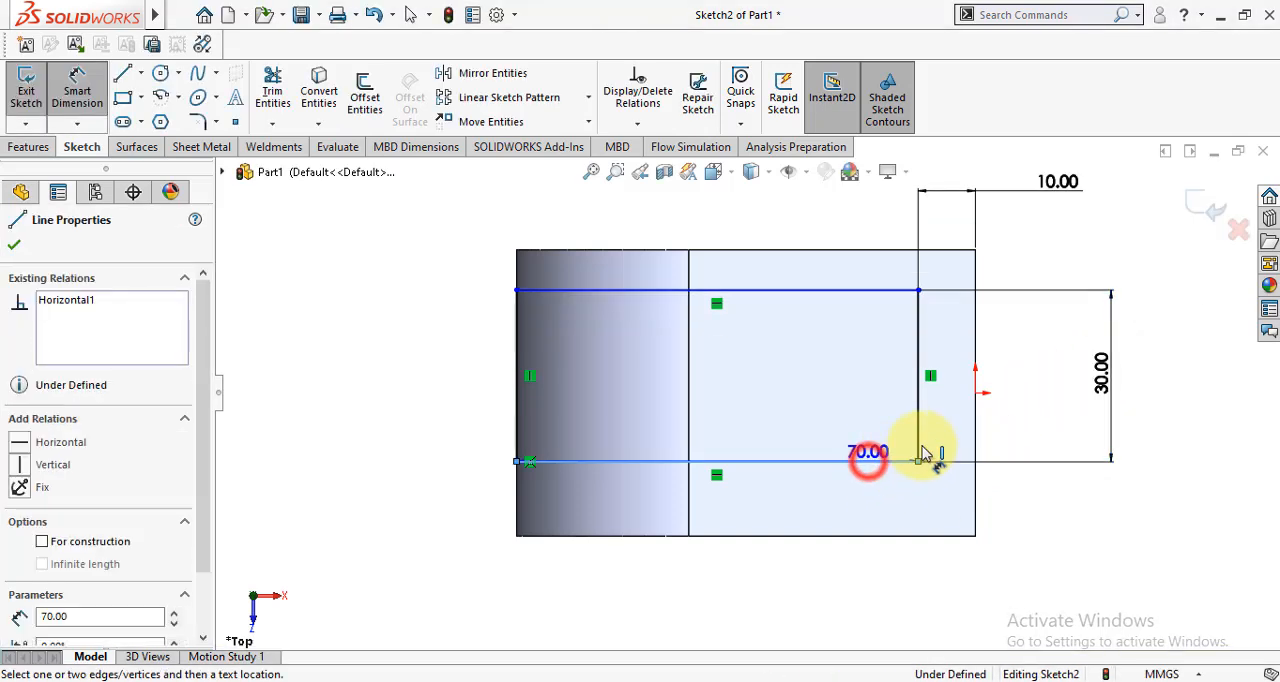
click(976, 391)
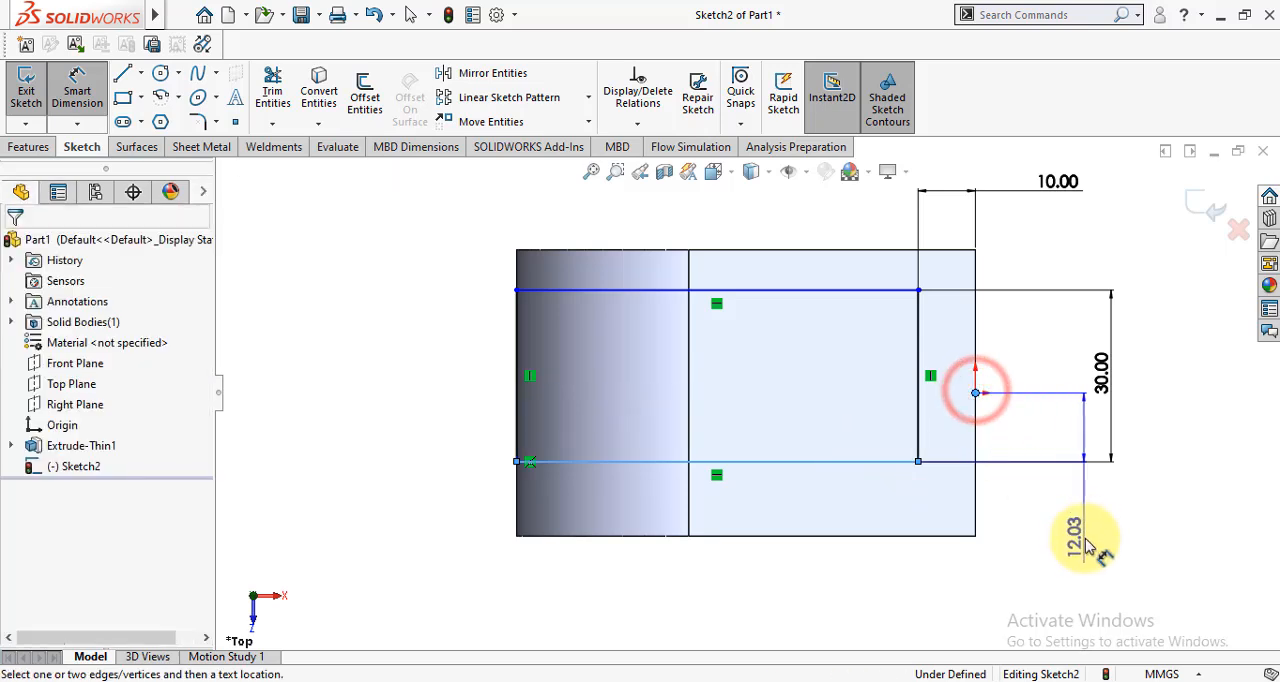
click(1065, 540)
text(1)
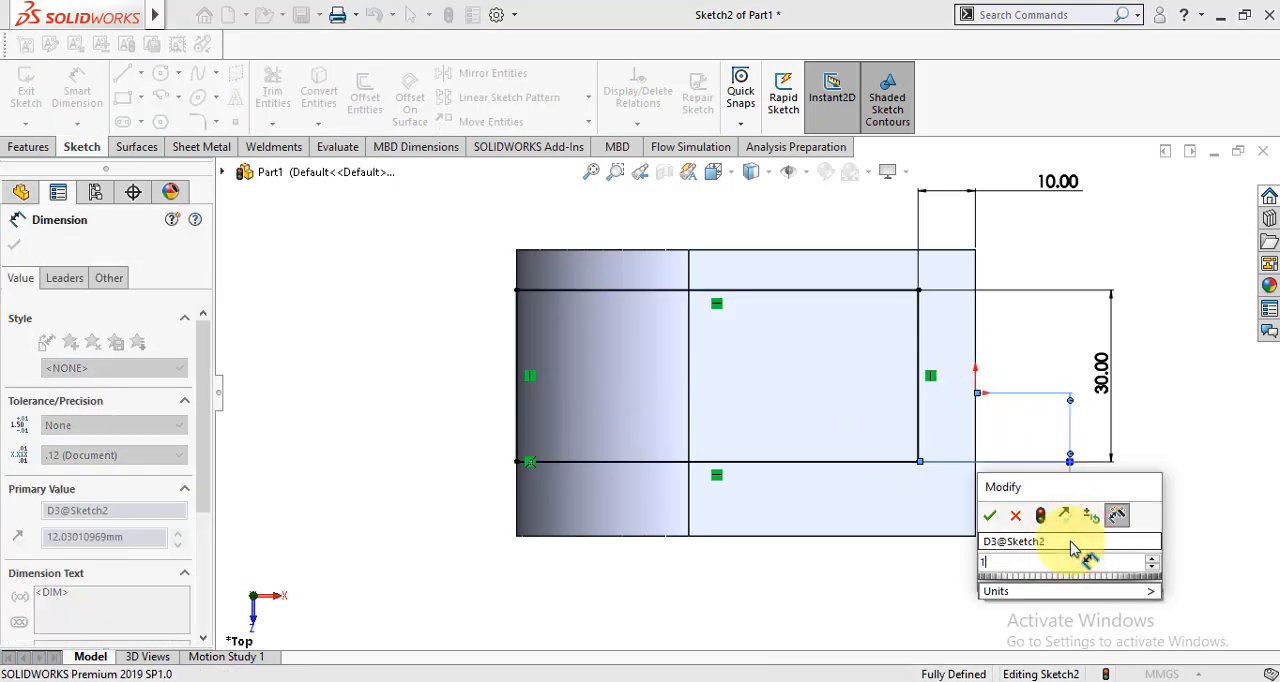
text(5)
key(Return)
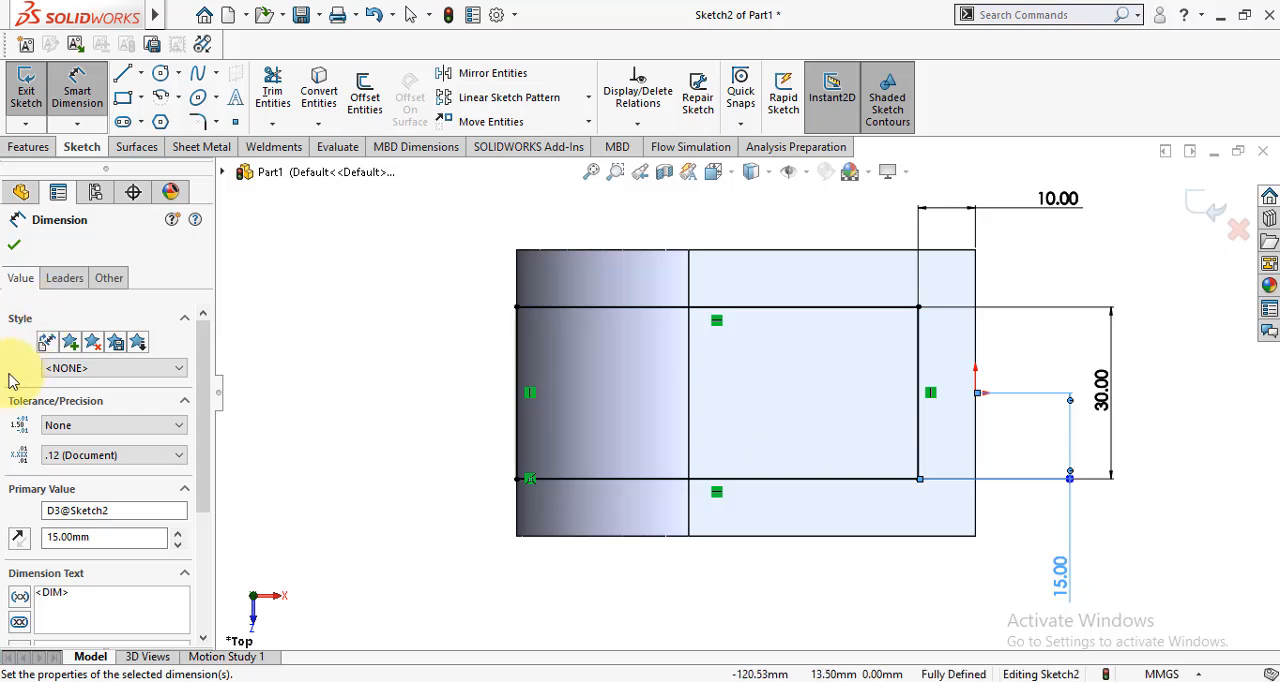
click(15, 247)
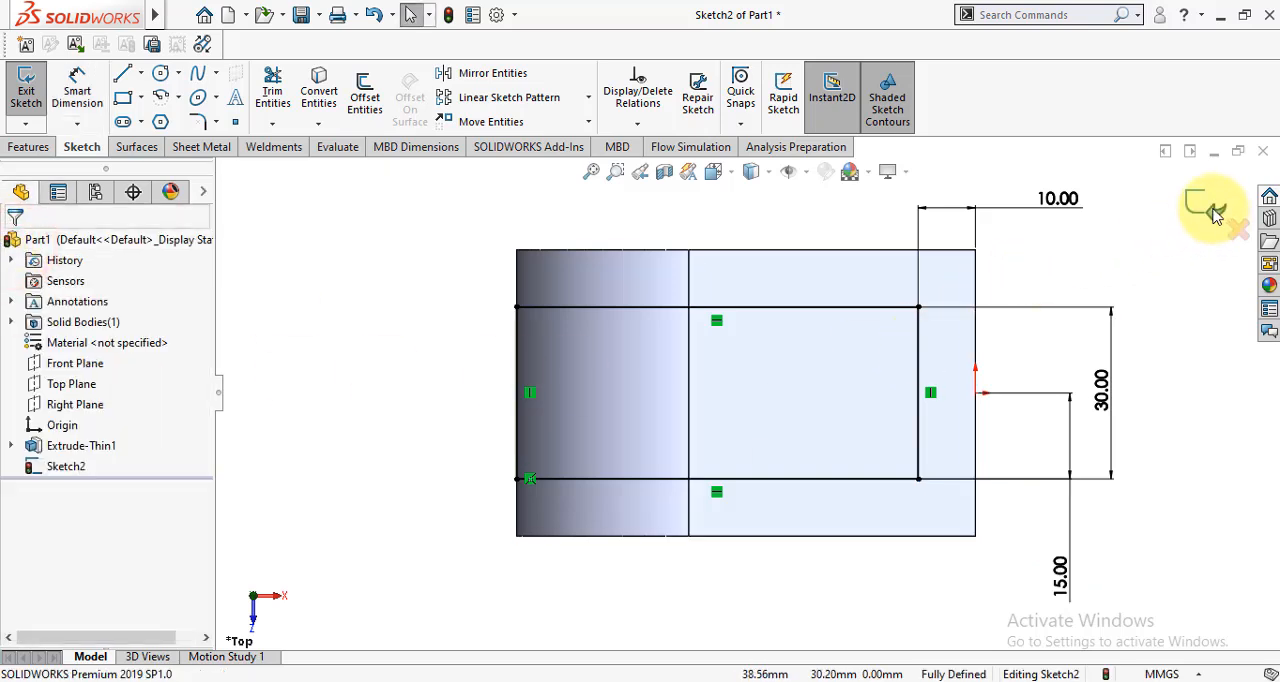
- Set up a sketch fillet between the rectangle's upper and right lines with a 15 mm radius
click(159, 73)
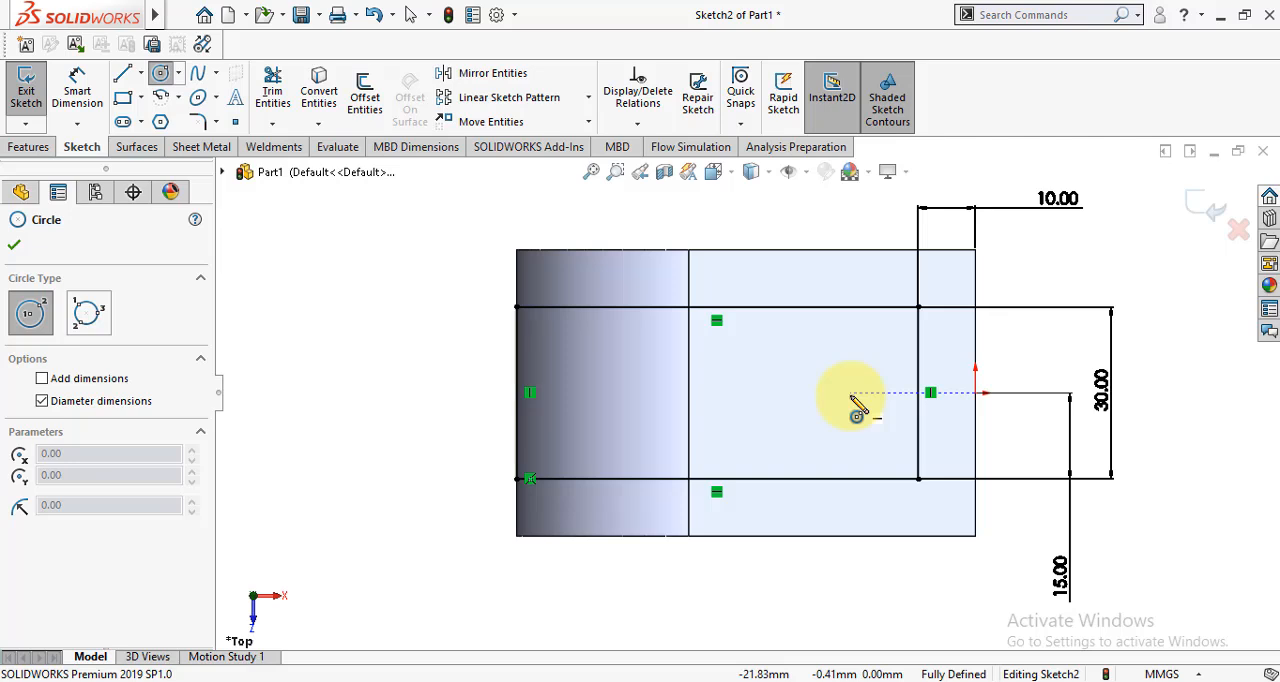
key(Escape)
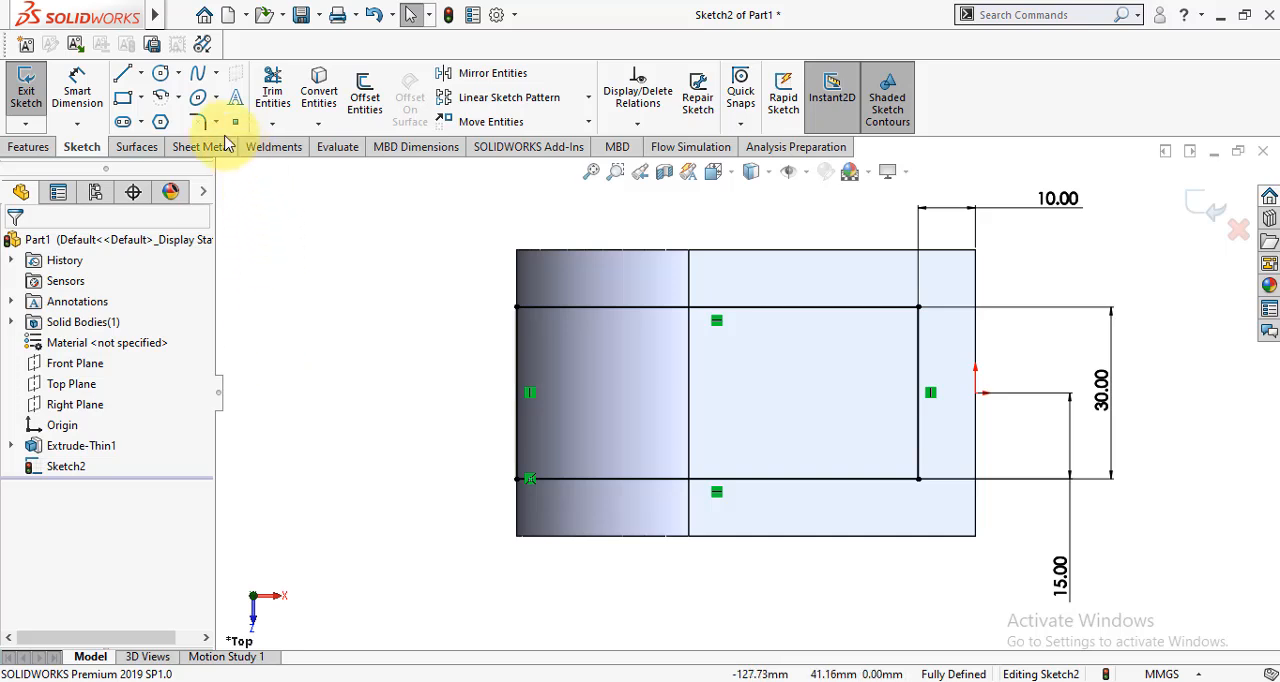
click(198, 121)
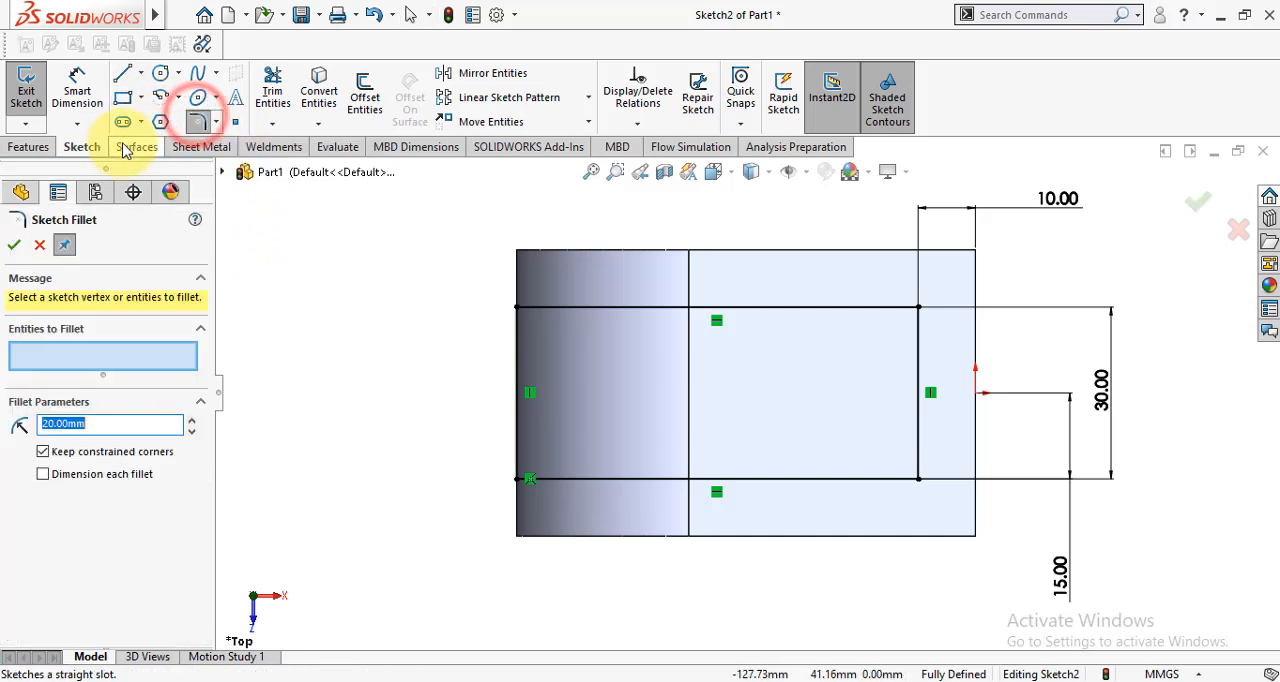
click(864, 306)
click(919, 357)
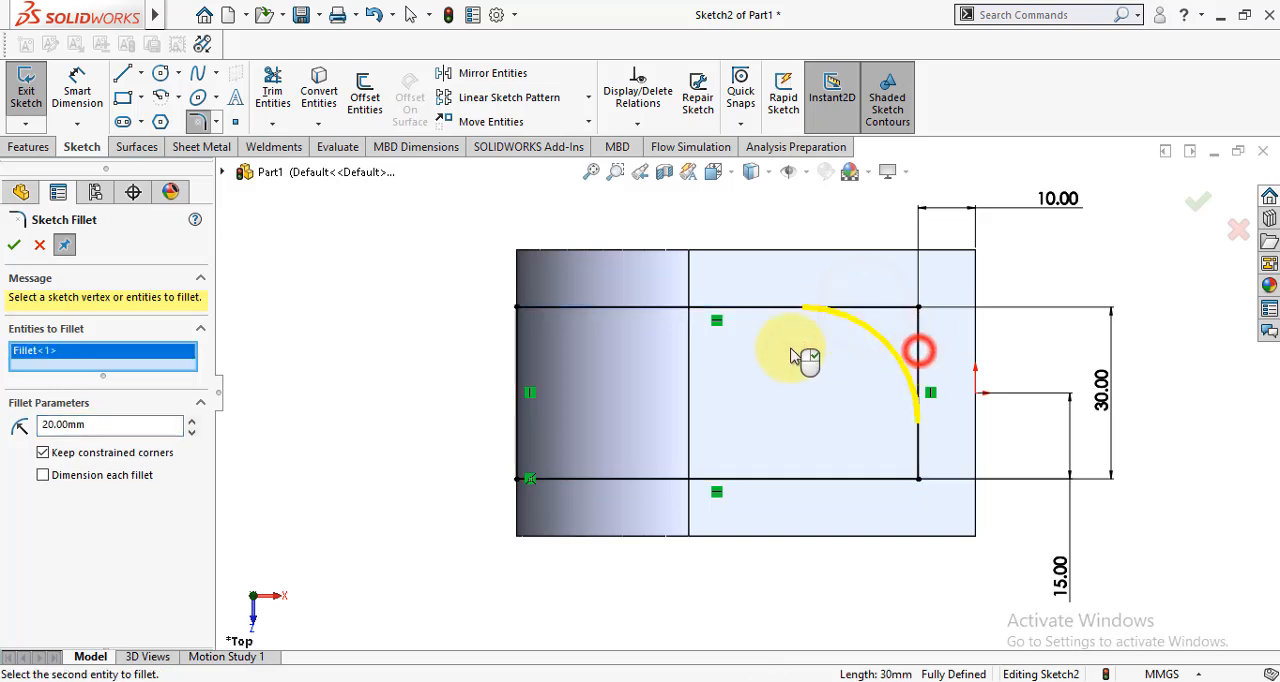
click(61, 425)
text(15)
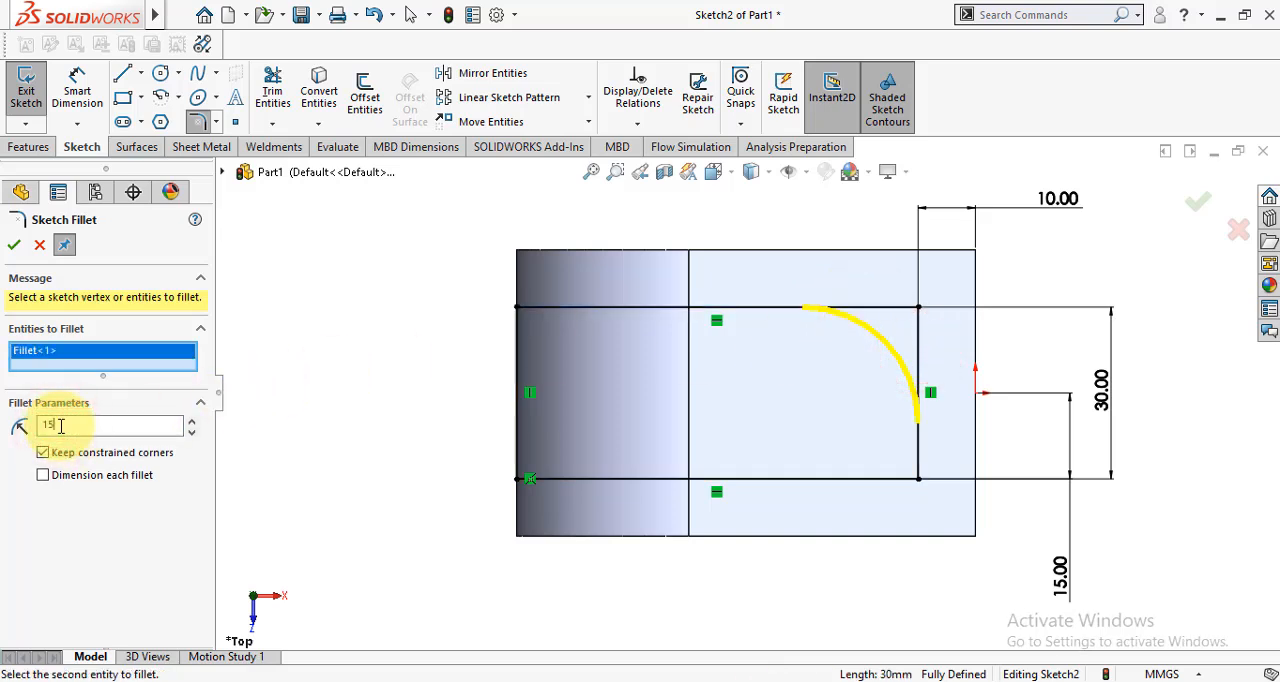
- Add the rectangle's lower right corner to the sketch fillet with the radius set to 12 mm
click(920, 437)
click(880, 479)
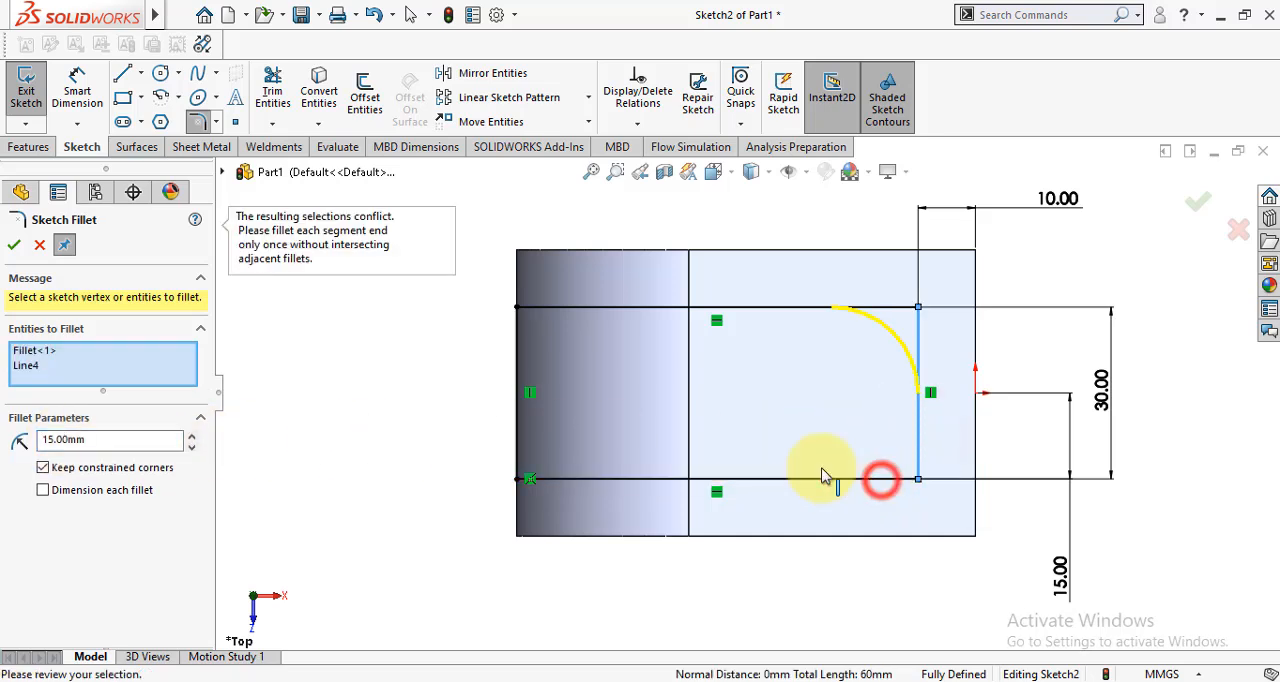
double_click(55, 439)
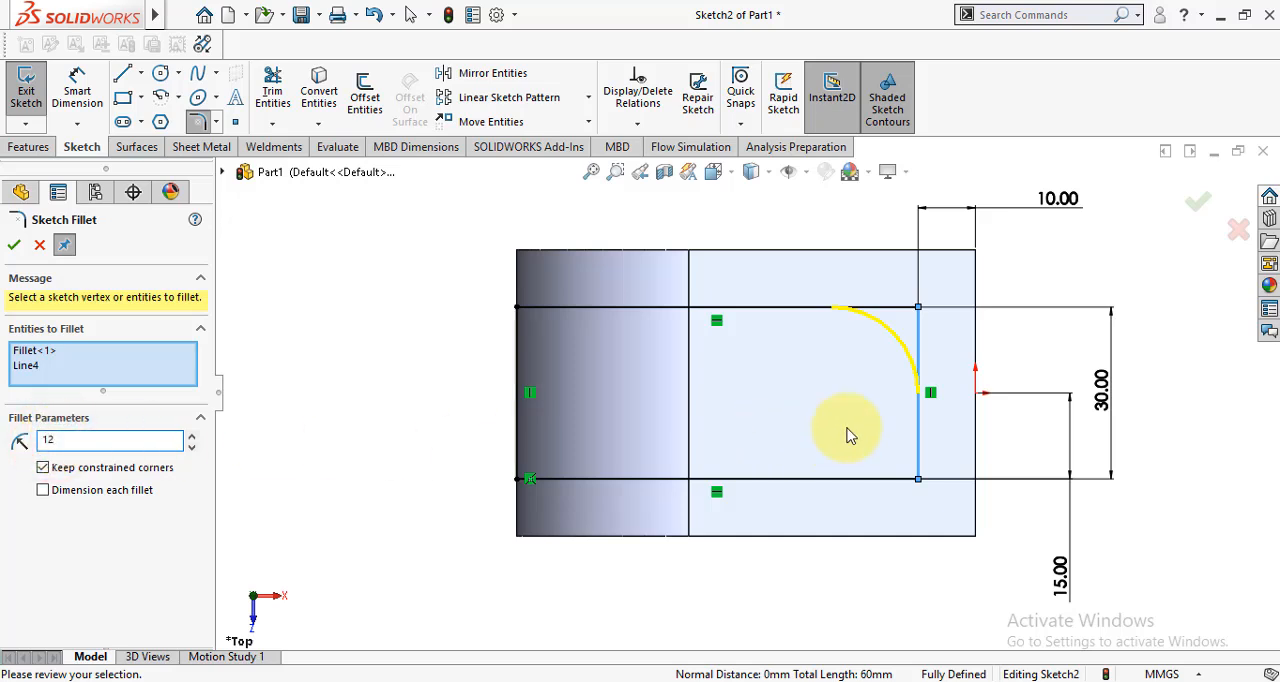
click(900, 479)
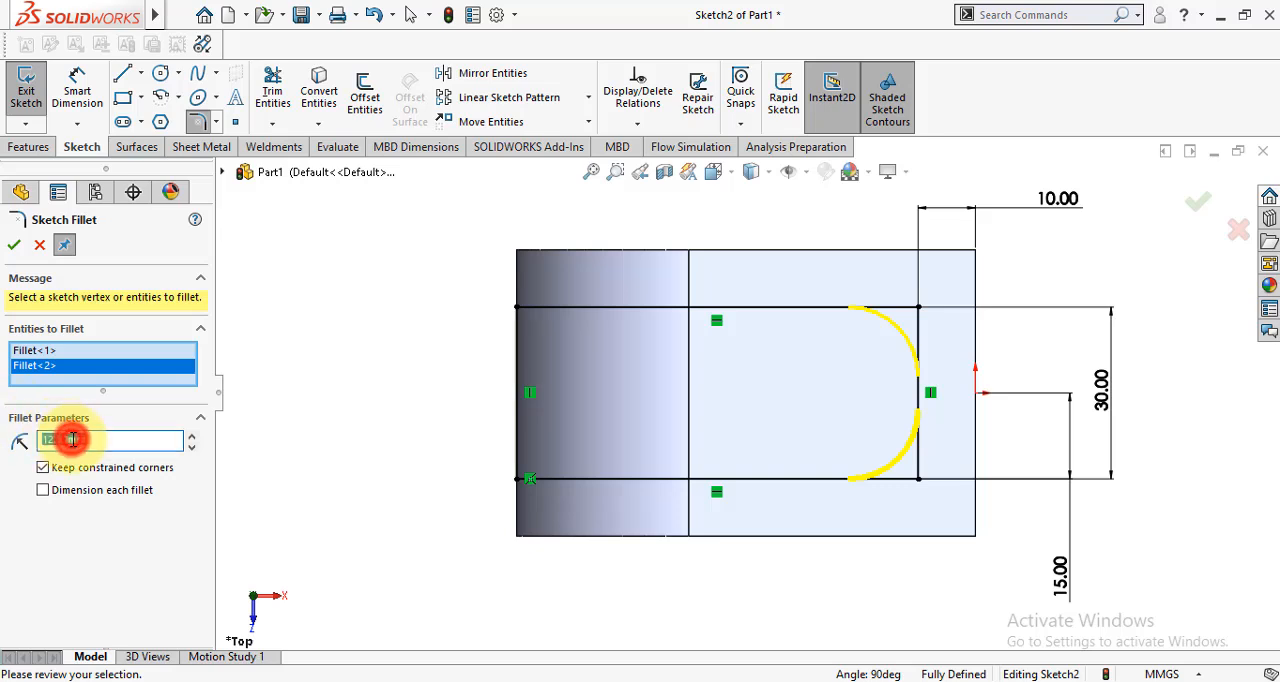
- Set the fillet radius to 14 mm and apply it to both right corners of the rectangle
text(1)
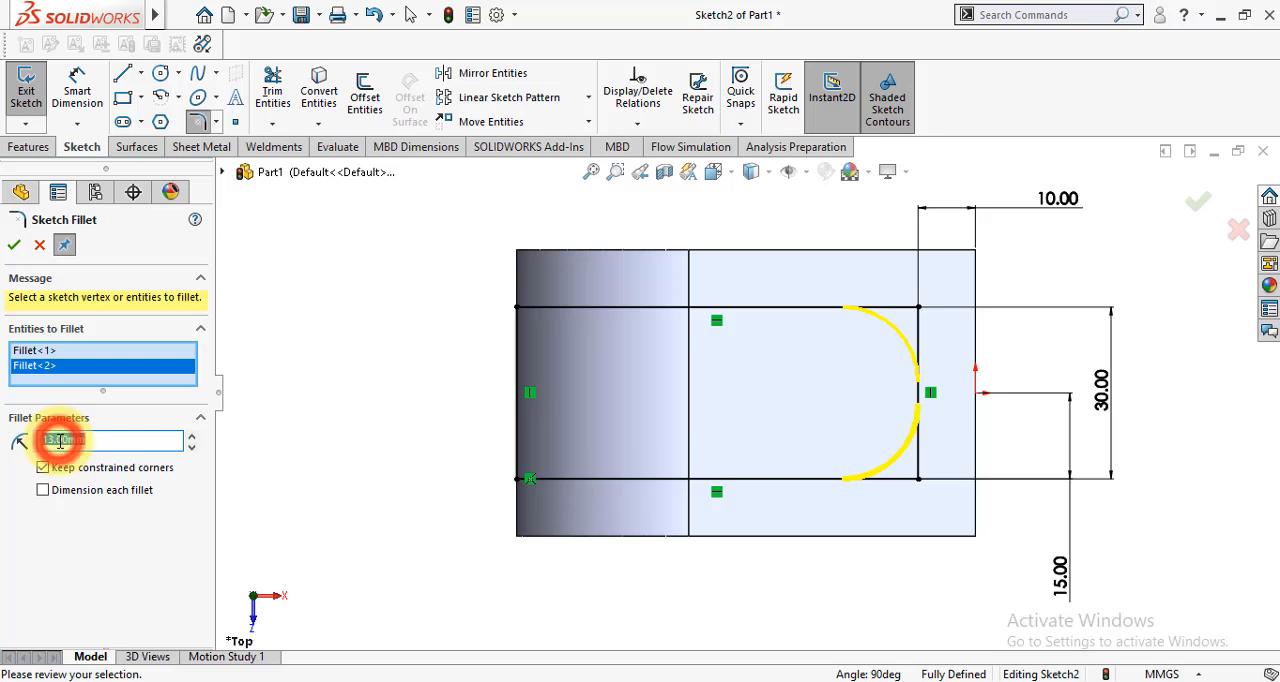
text(1)
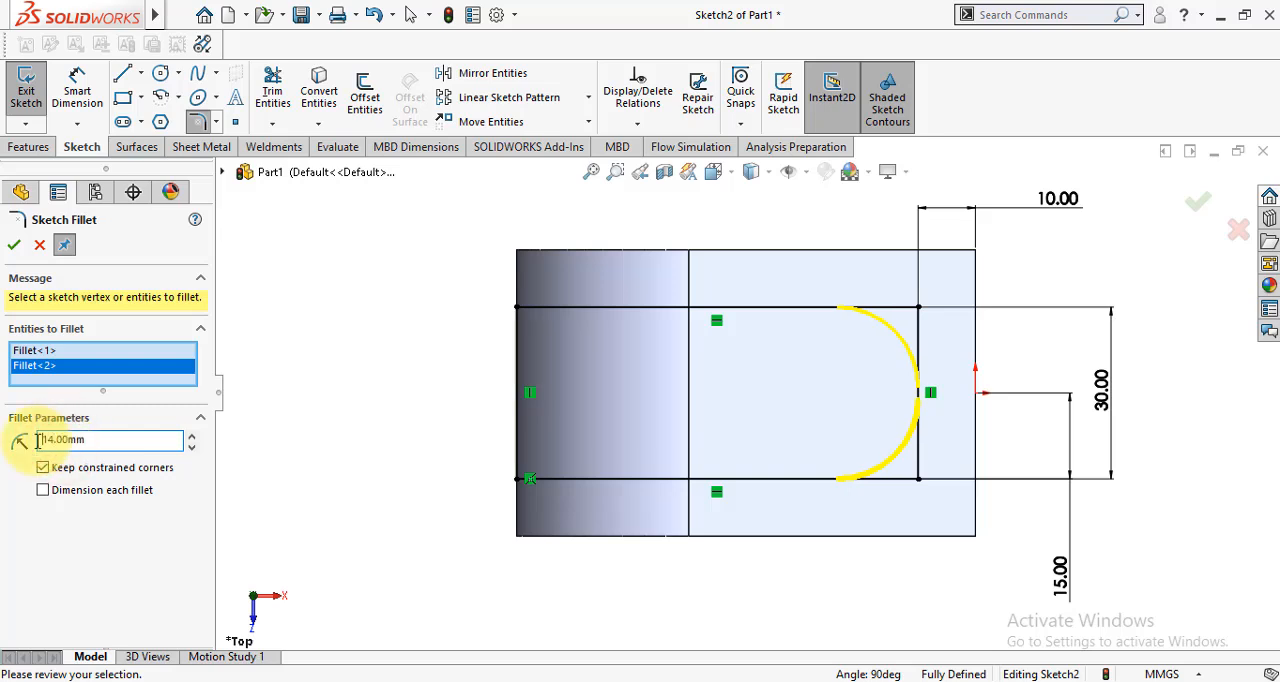
click(12, 246)
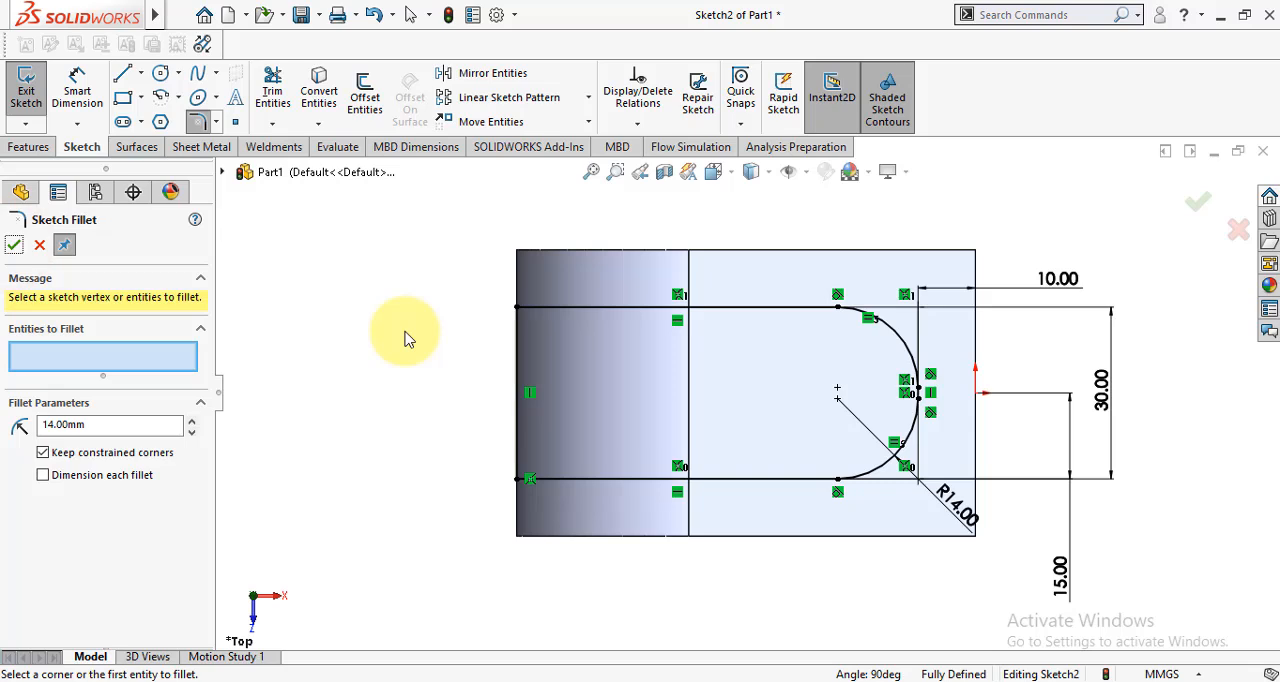
click(13, 247)
- Sketch a circle about 16 mm in diameter, centred on the upper fillet arc's centre point
click(160, 75)
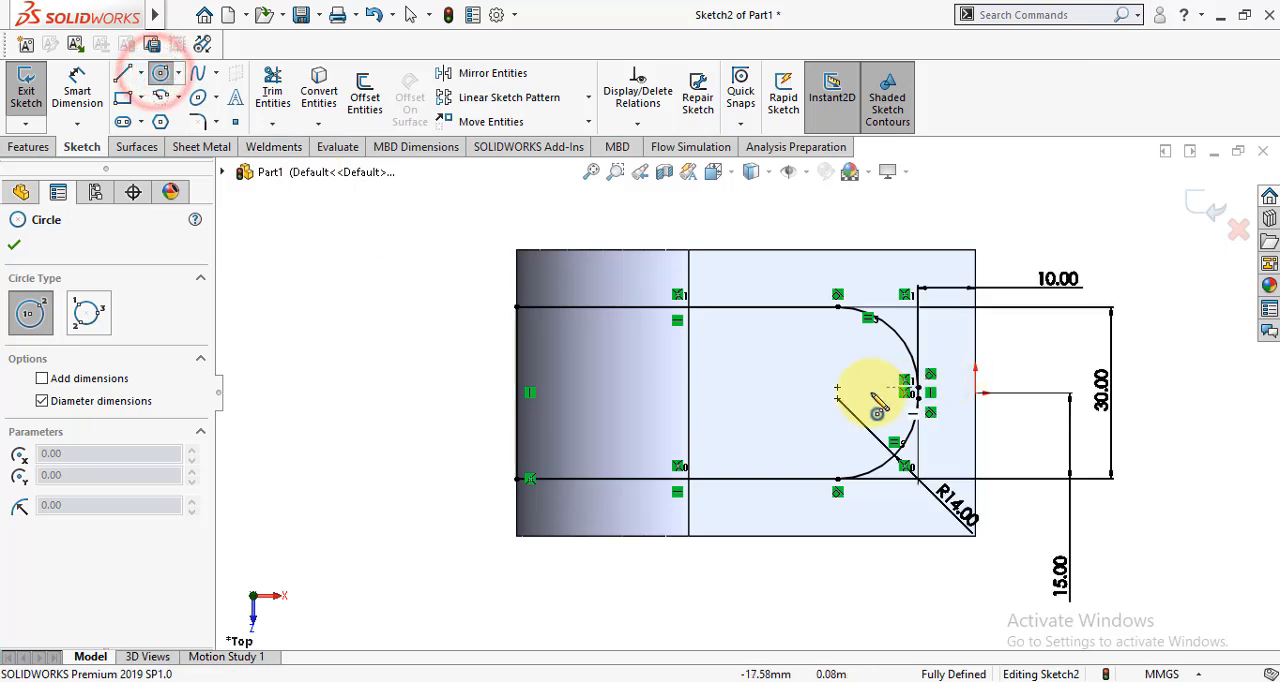
click(837, 389)
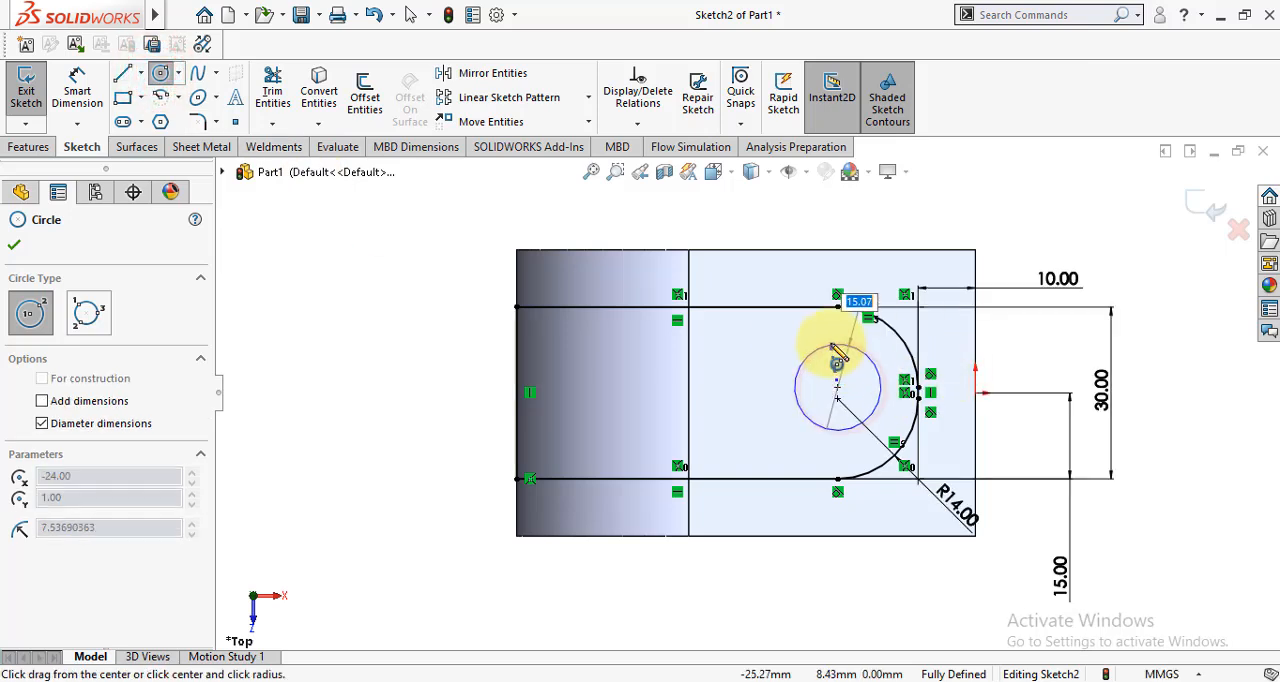
click(831, 346)
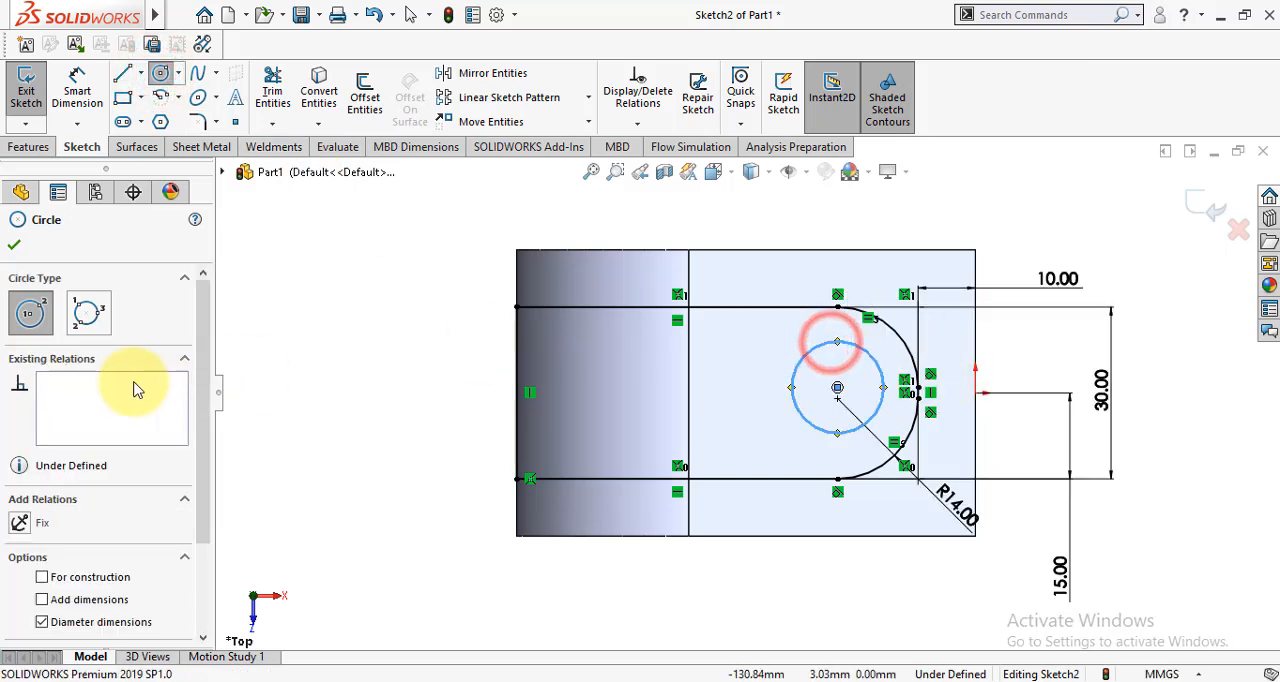
click(13, 245)
- Dimension the circle's diameter as 14 mm and finish the sketch
click(77, 92)
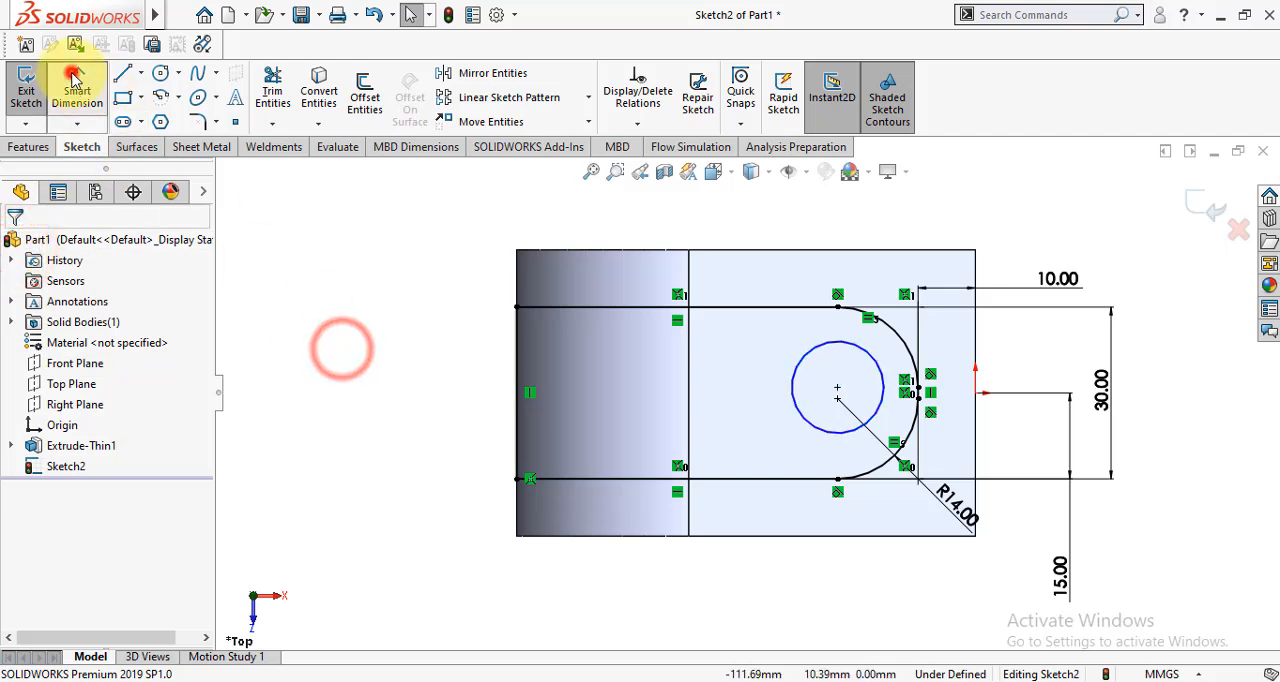
click(808, 365)
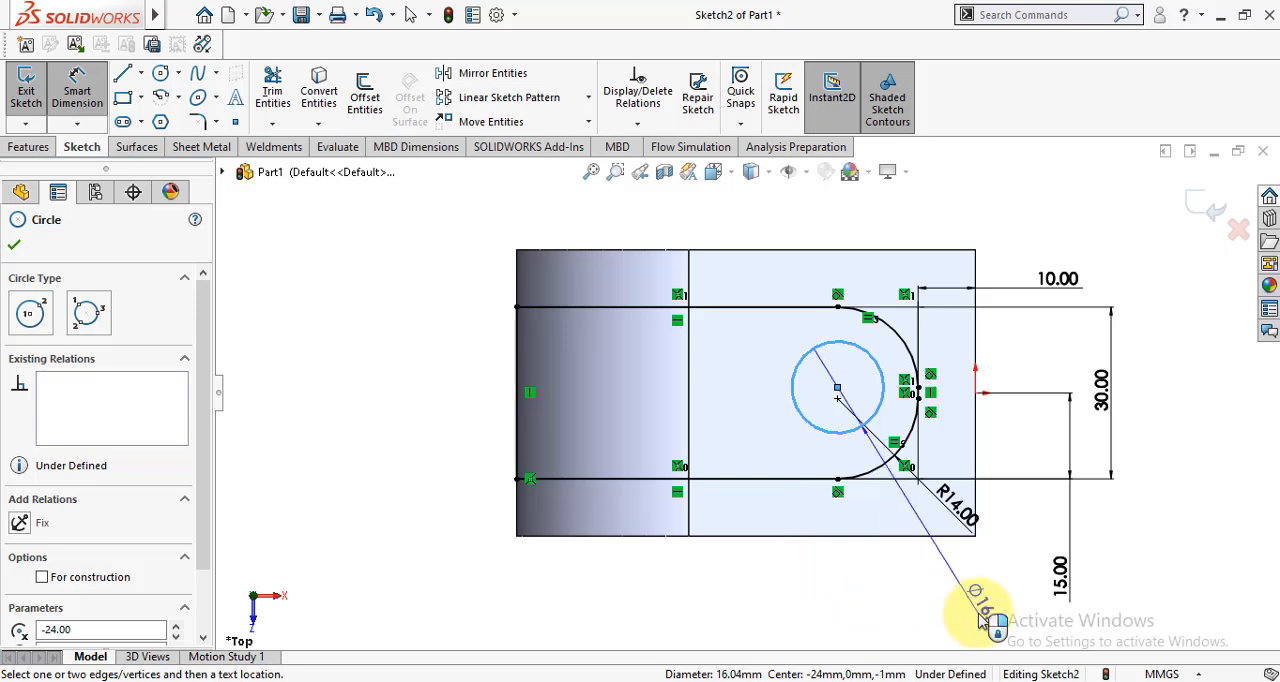
click(984, 618)
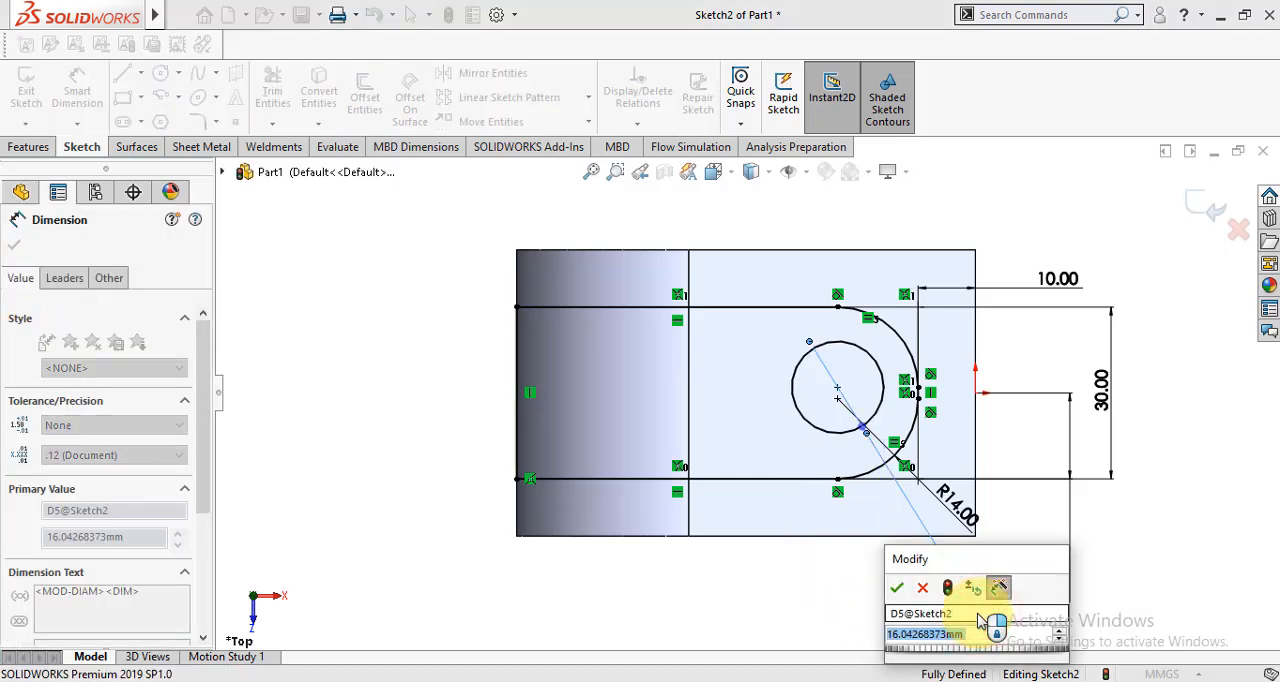
text(14)
key(Return)
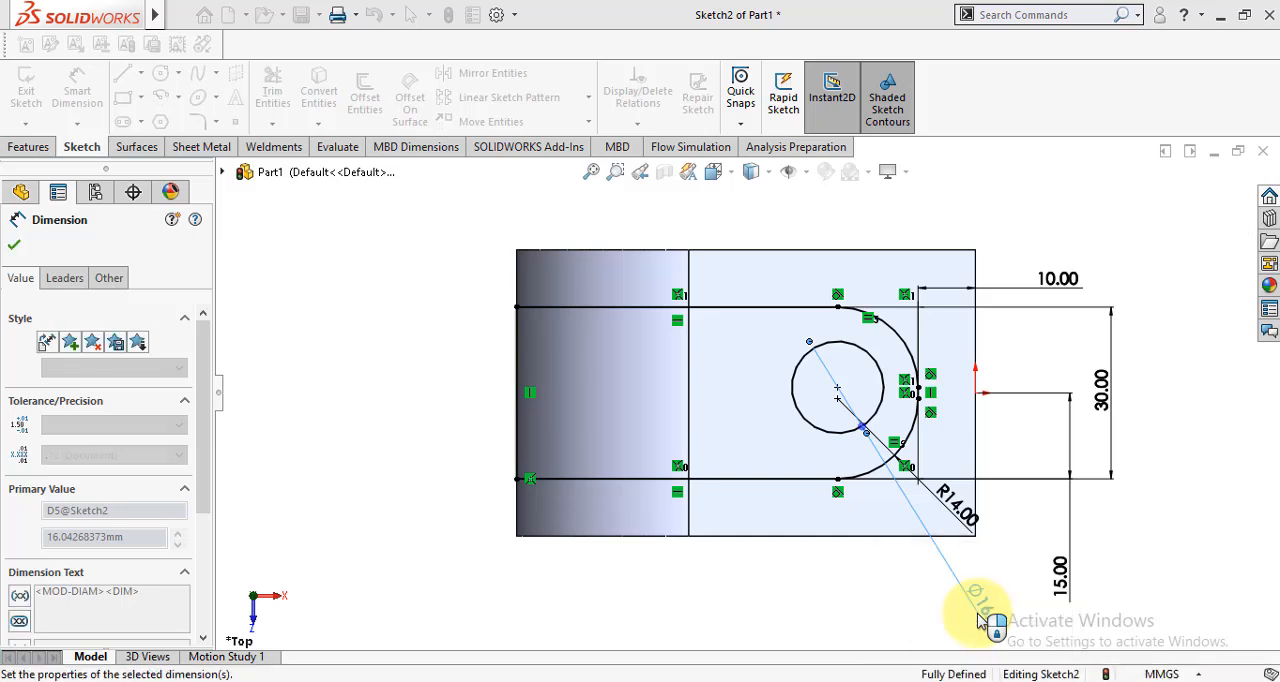
click(13, 249)
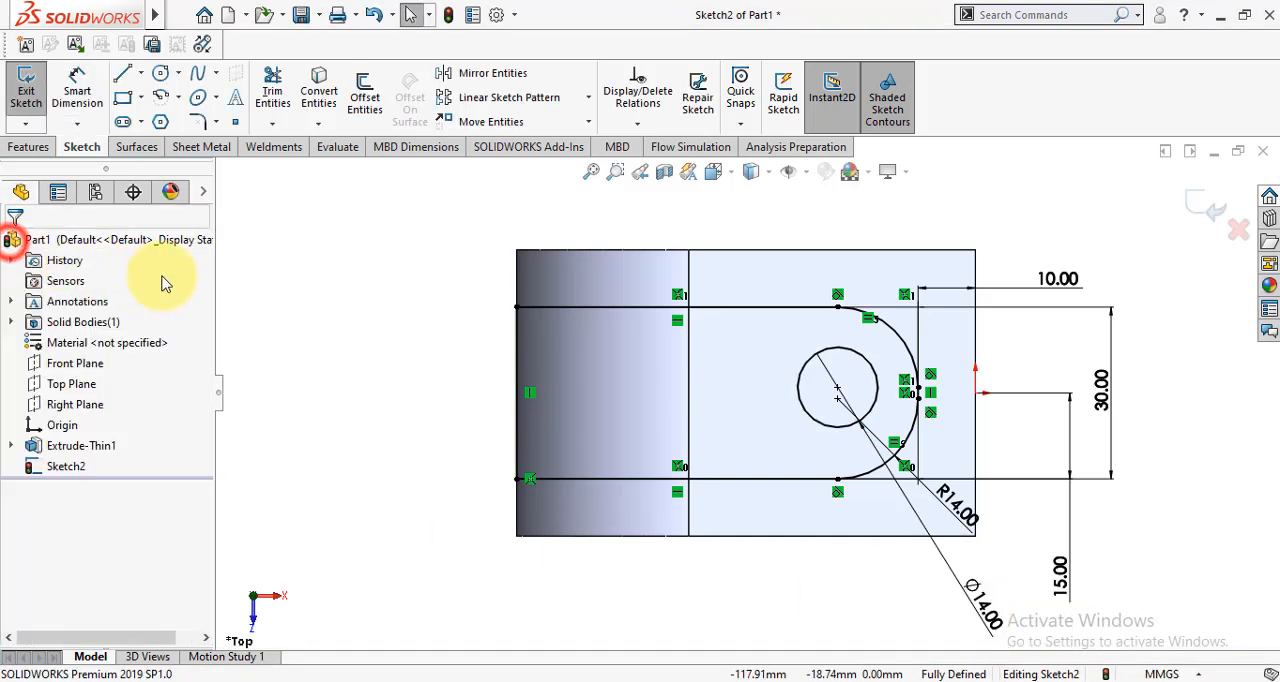
click(1217, 207)
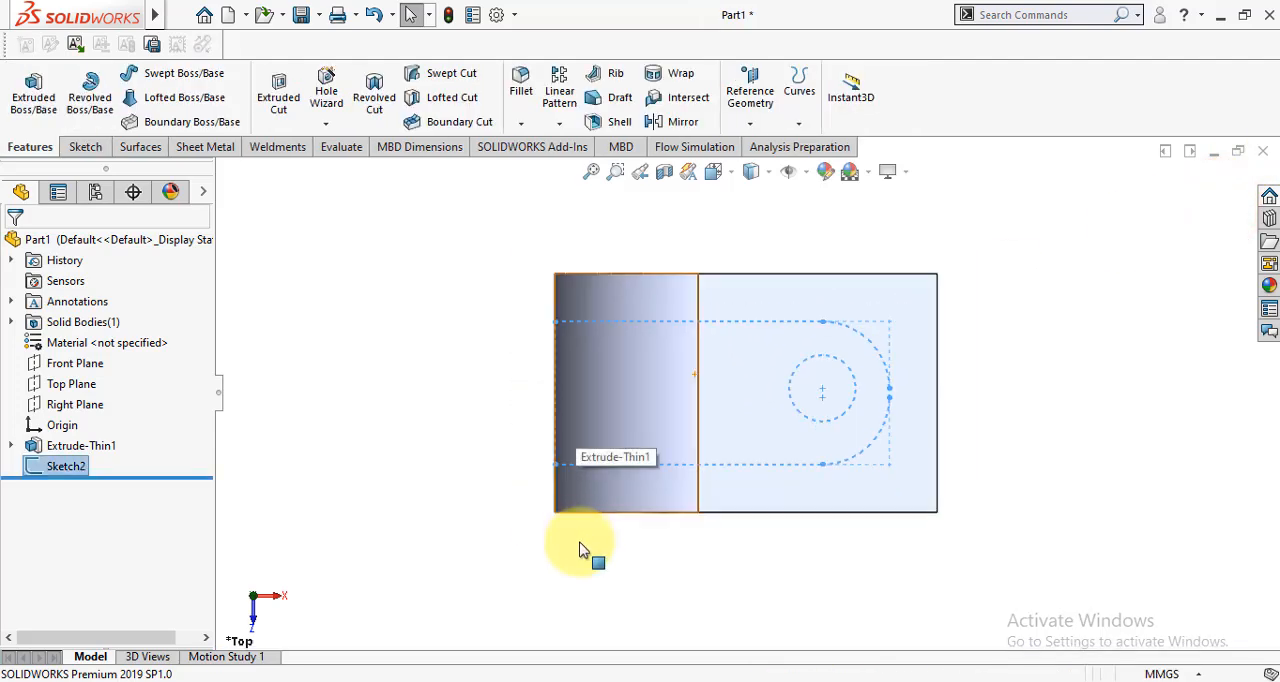
- Set up a boss extrusion of the rounded profile up to the bracket's upper outer flat face, with merging of the result turned off
middle_drag(580, 544, 578, 383)
scroll(578, 383, up, 2)
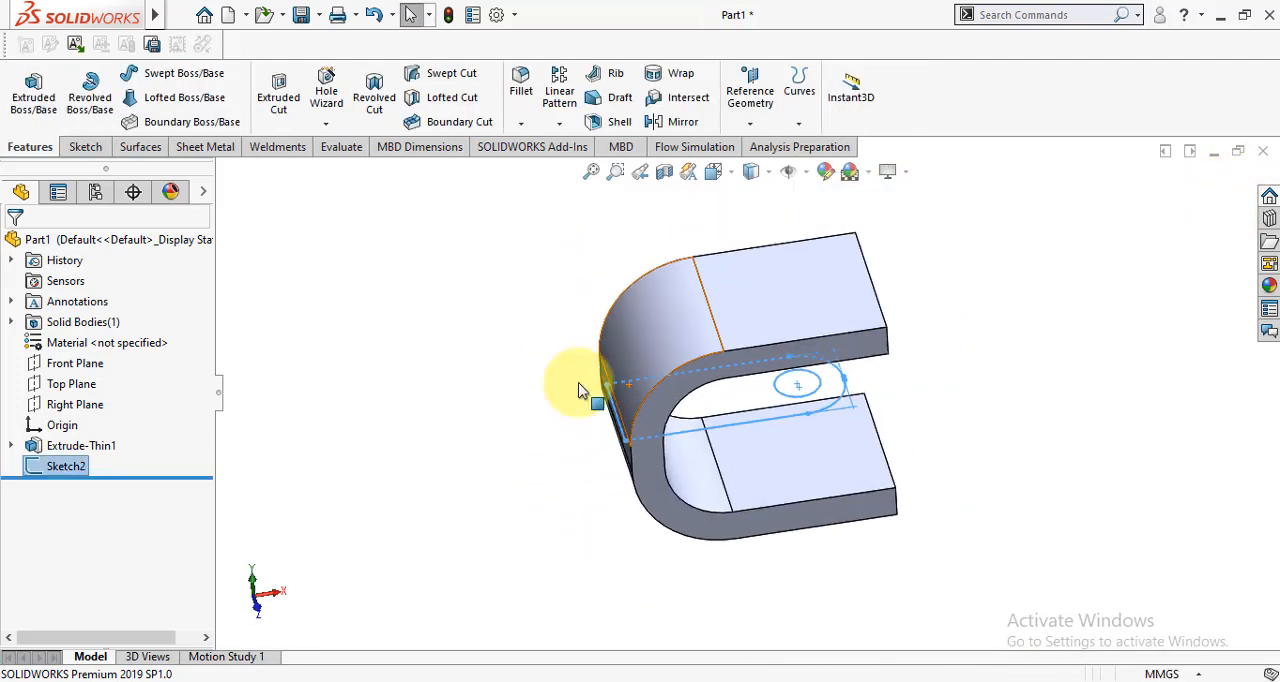
click(36, 95)
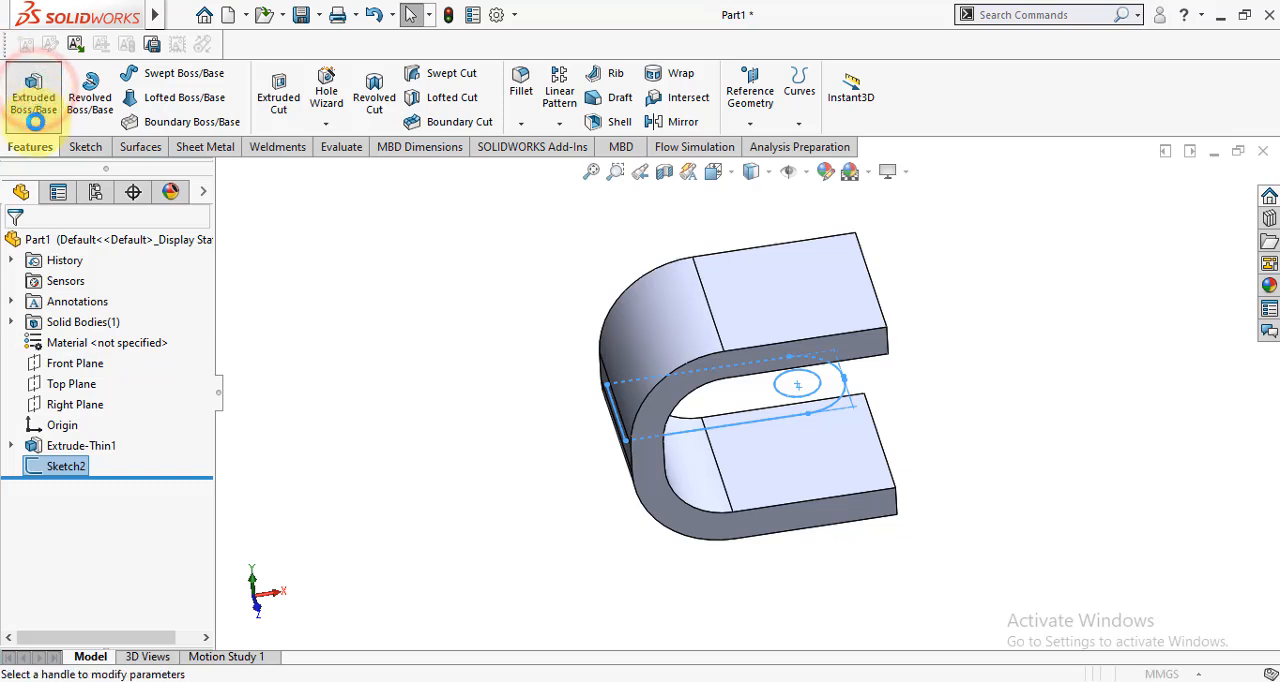
click(56, 360)
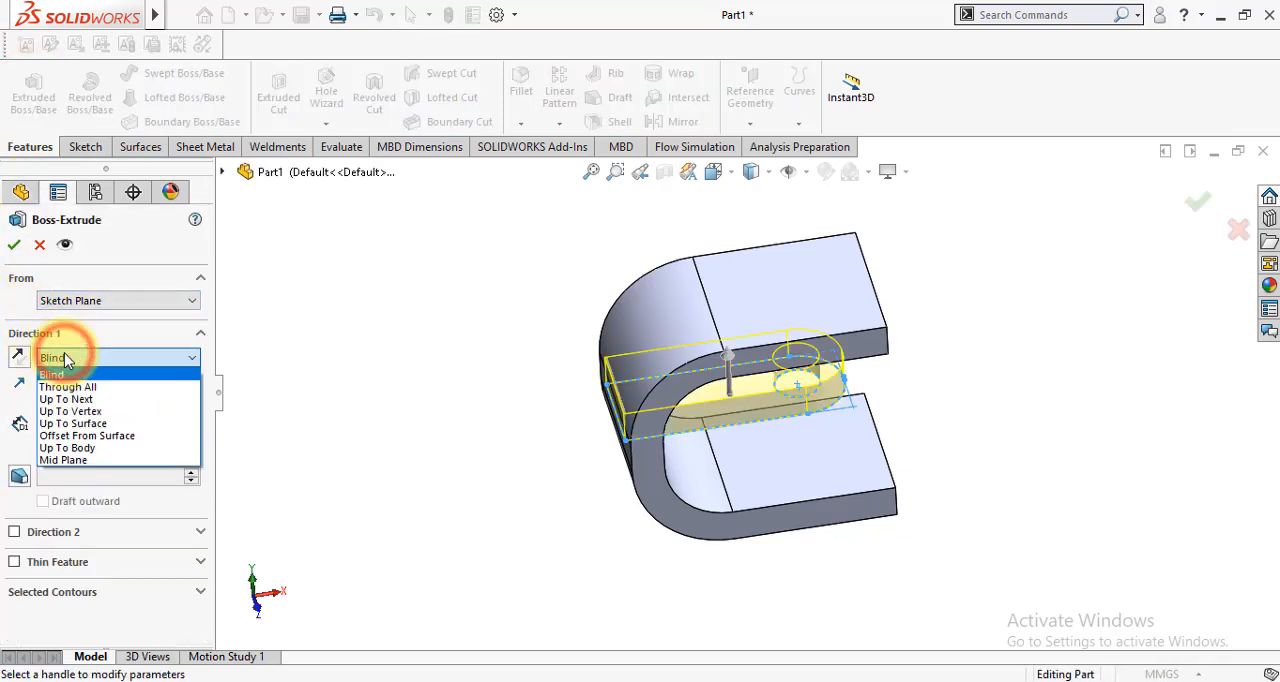
click(85, 465)
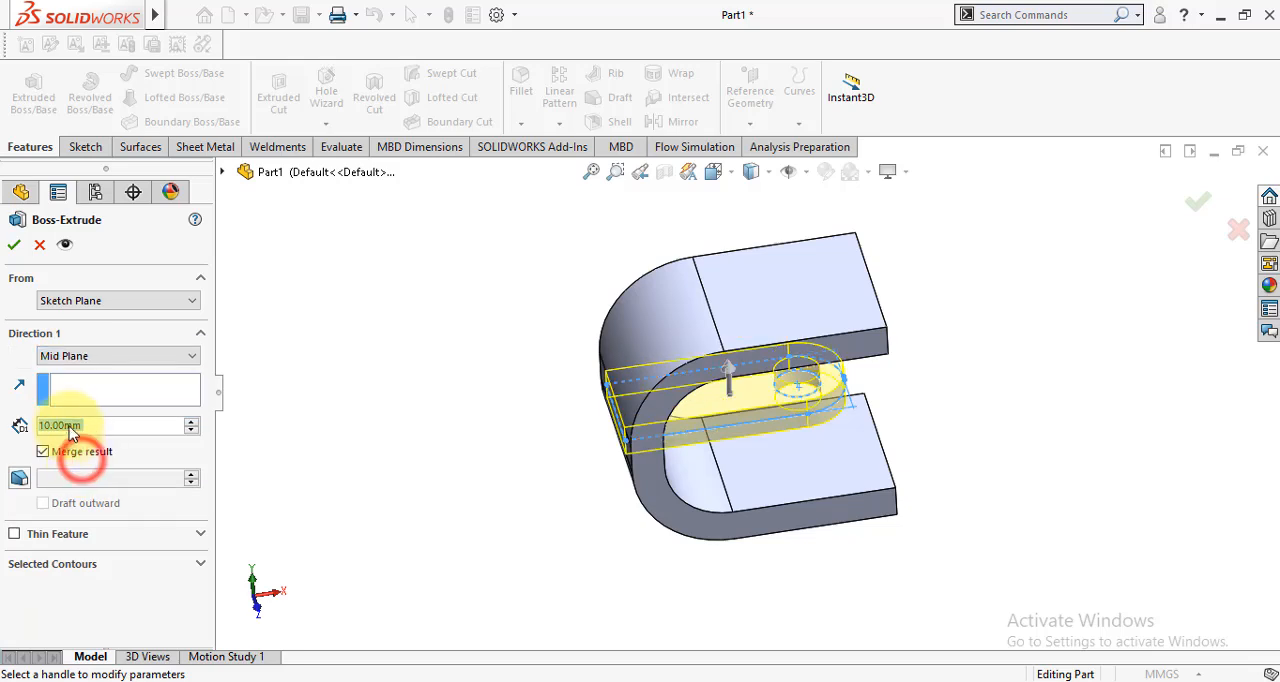
click(73, 358)
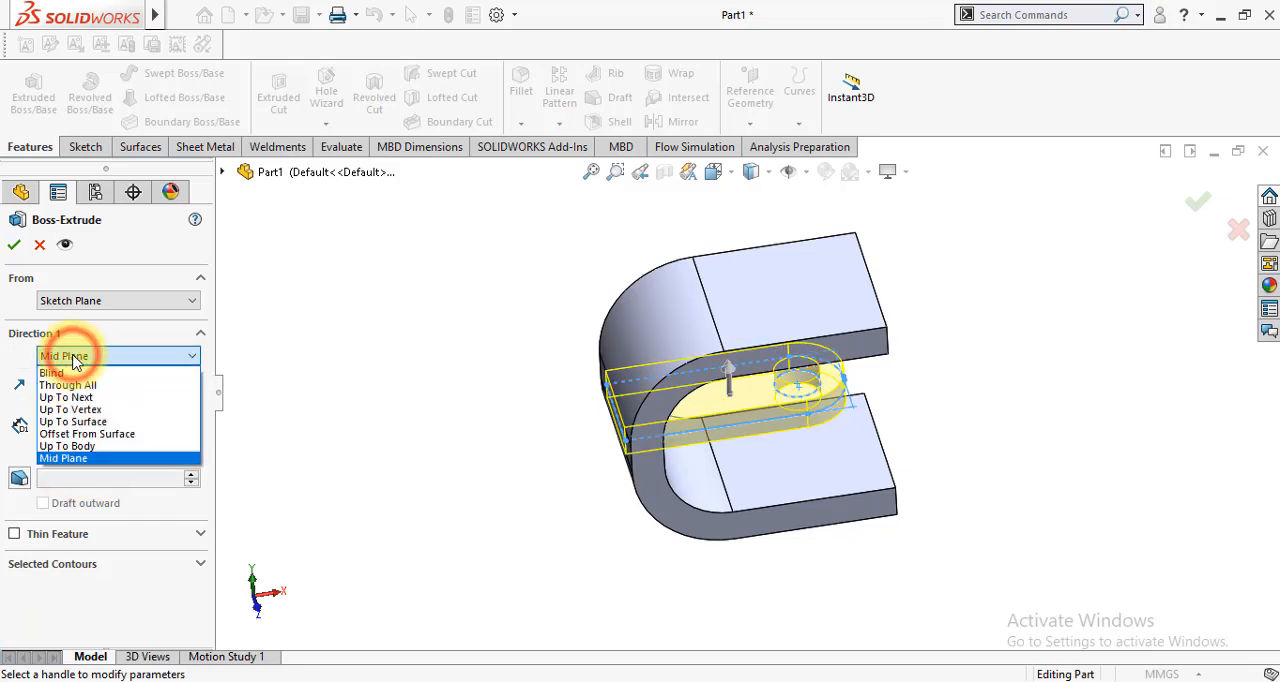
click(80, 425)
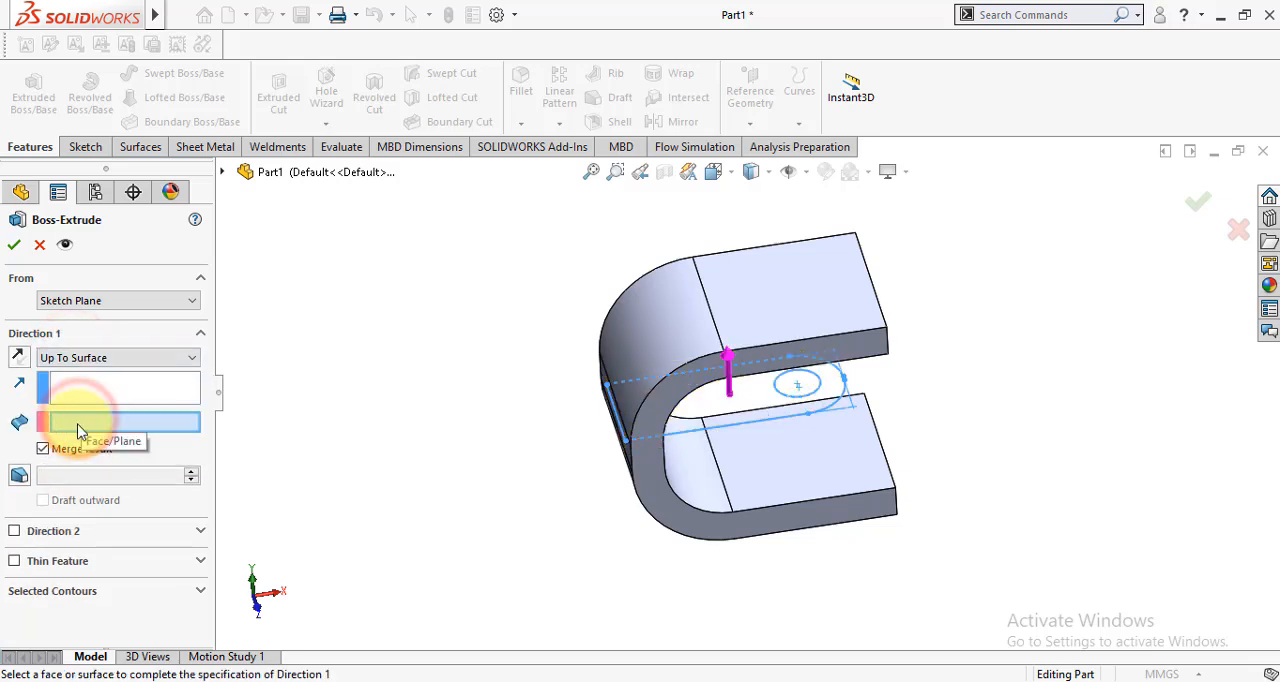
click(780, 298)
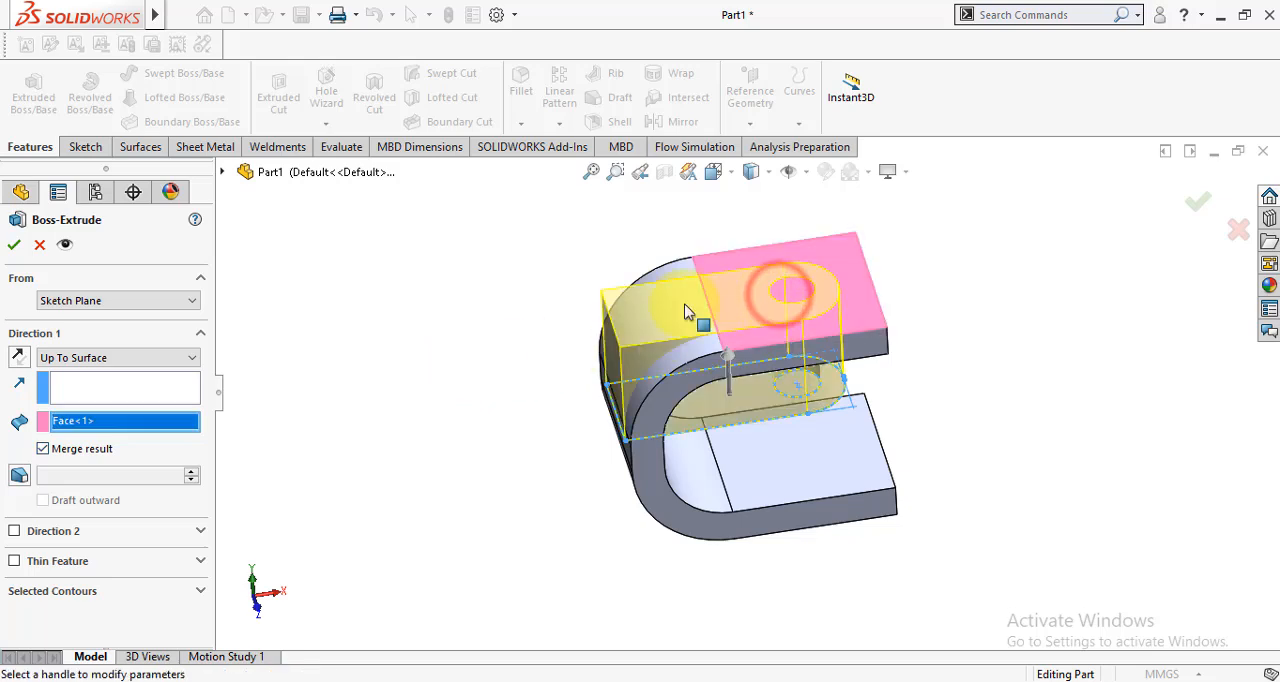
click(43, 449)
- Add a second extrusion direction up to the bracket's lower outer flat face and create the extrusion
click(15, 531)
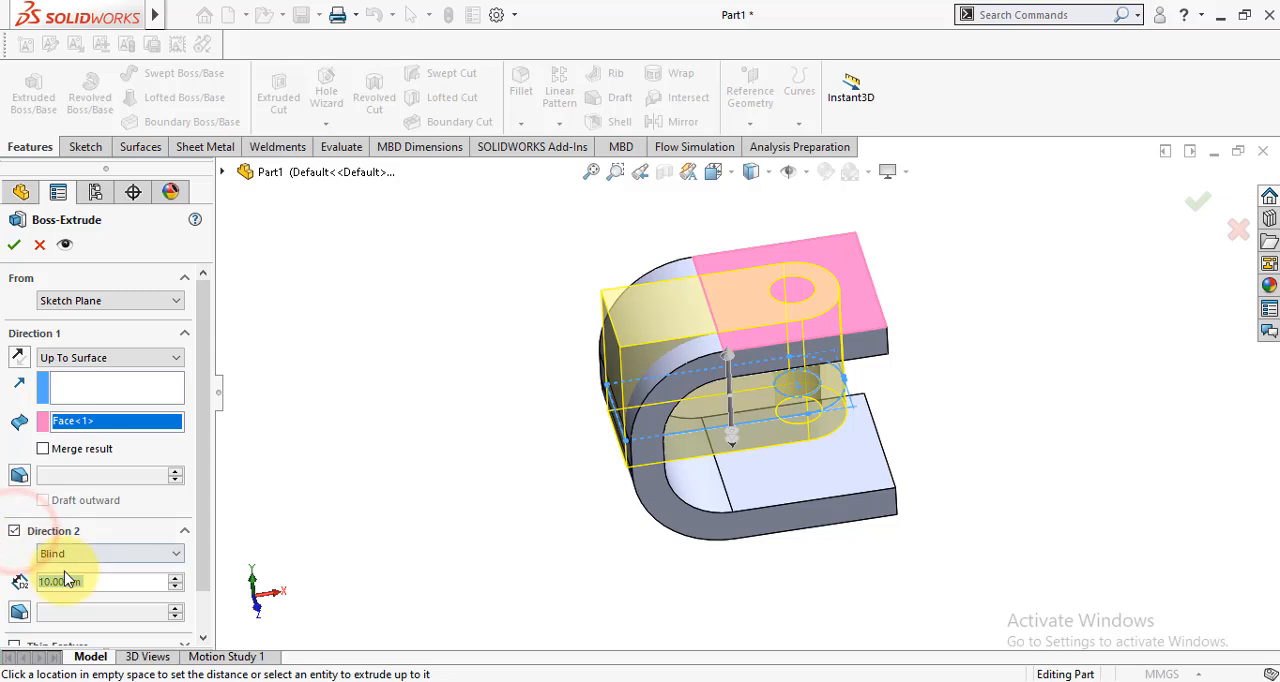
click(73, 556)
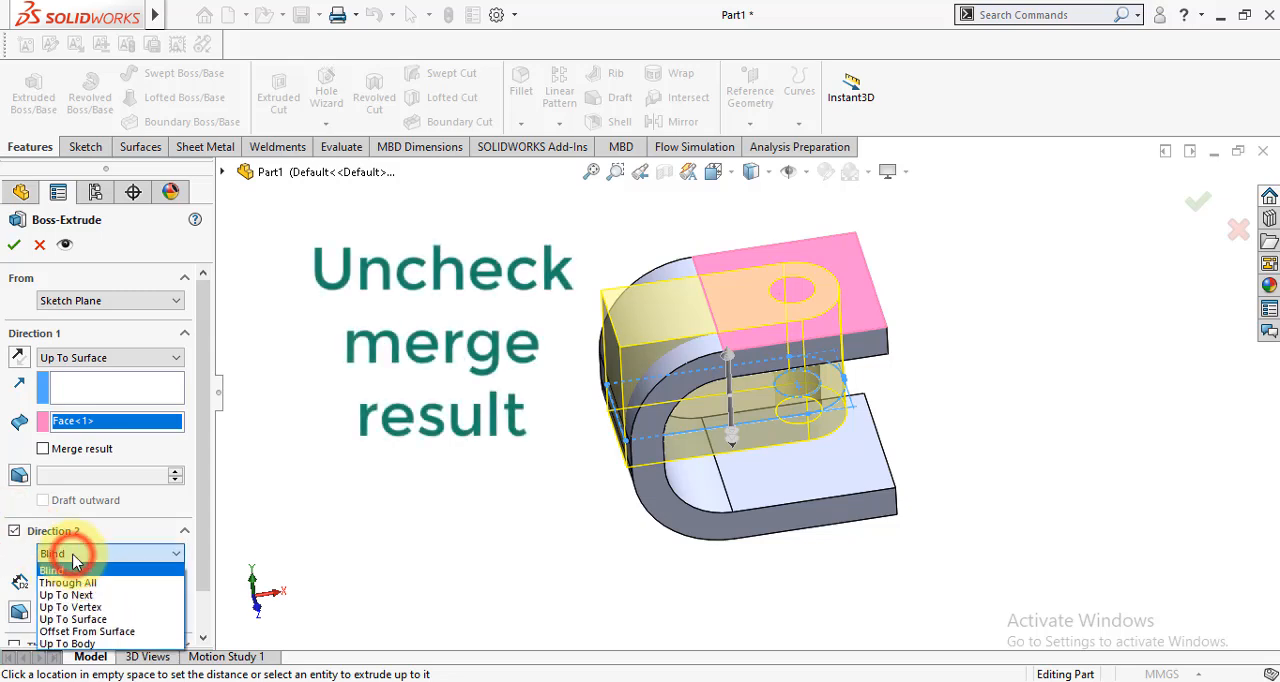
click(78, 611)
middle_drag(594, 518, 757, 486)
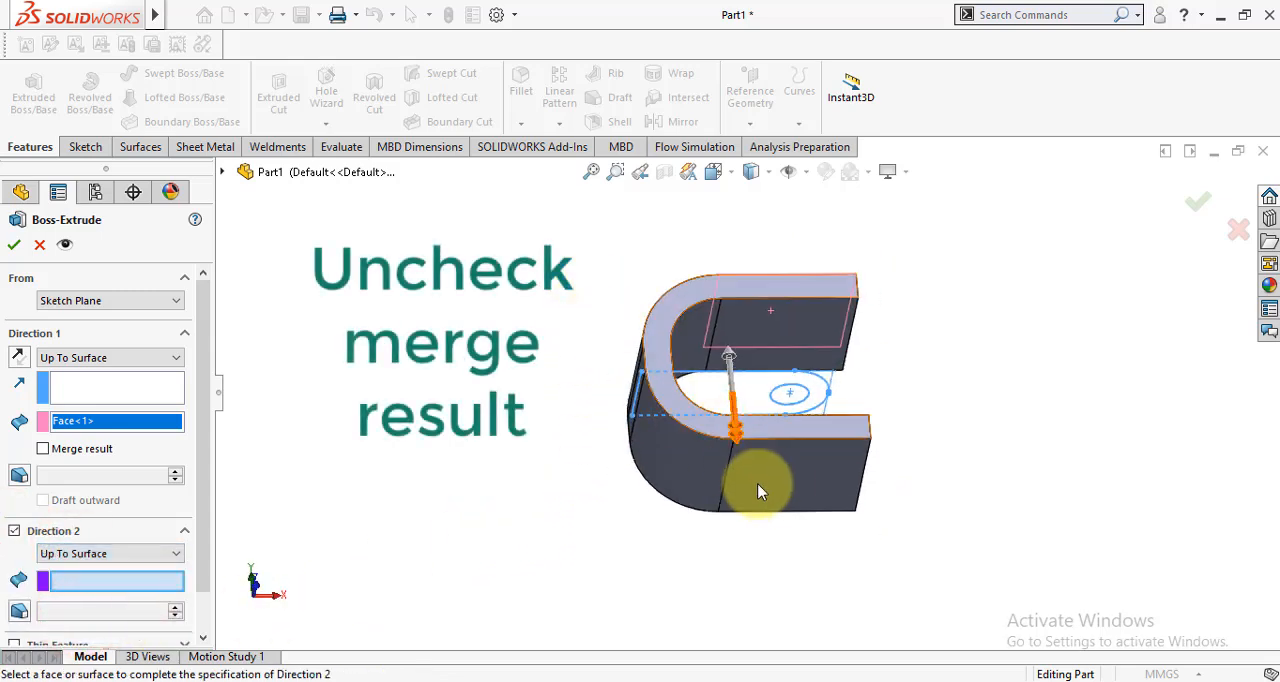
click(778, 490)
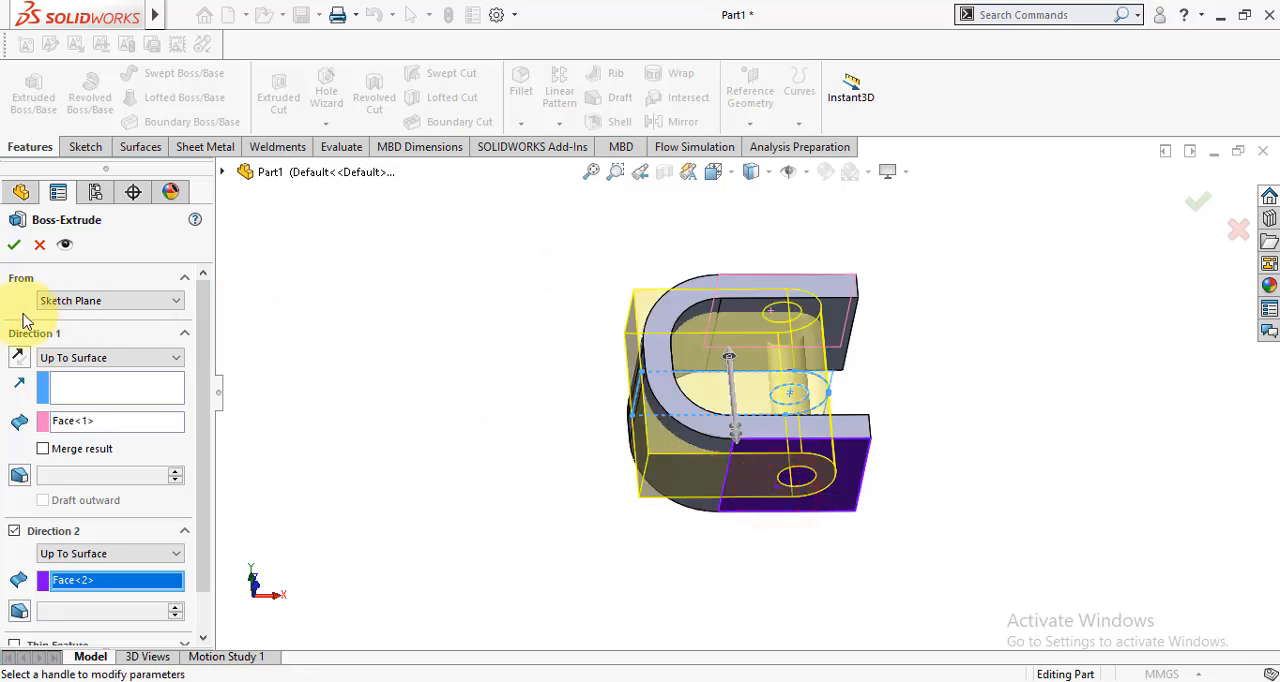
click(12, 245)
- Apply a light red colour from the standard swatches to the U-shaped Extrude-Thin1 feature
middle_drag(474, 346, 712, 476)
scroll(737, 400, down, 3)
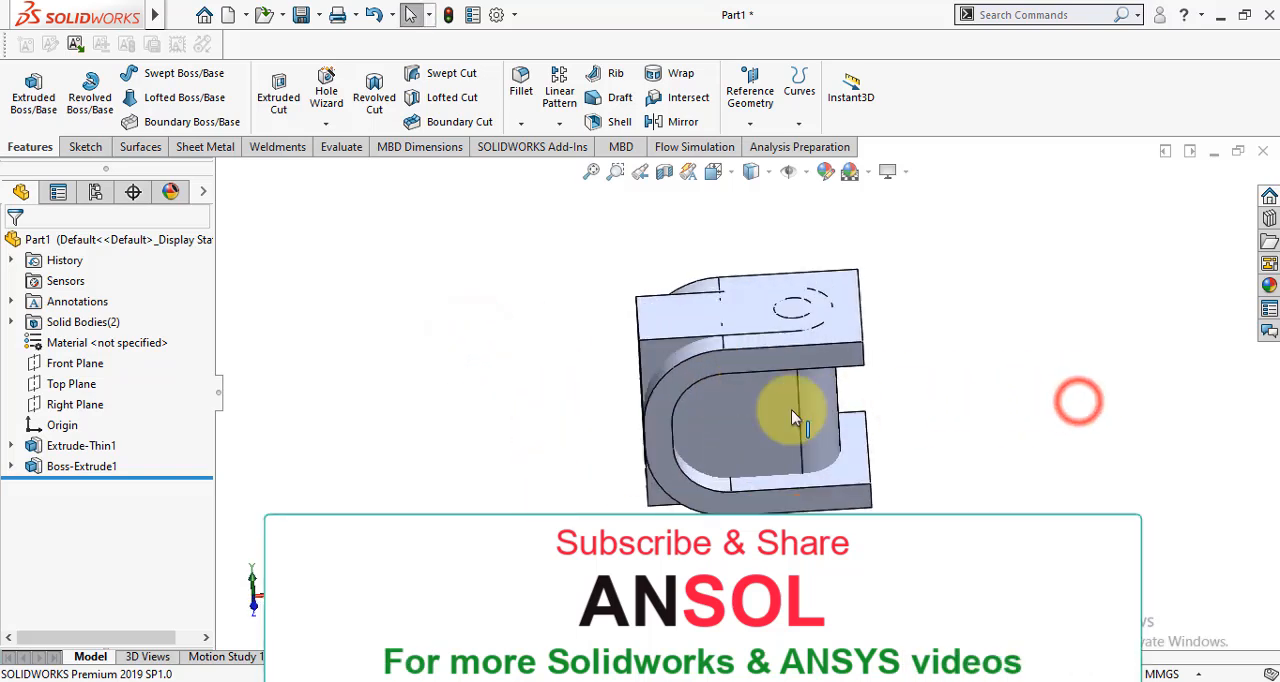
click(838, 295)
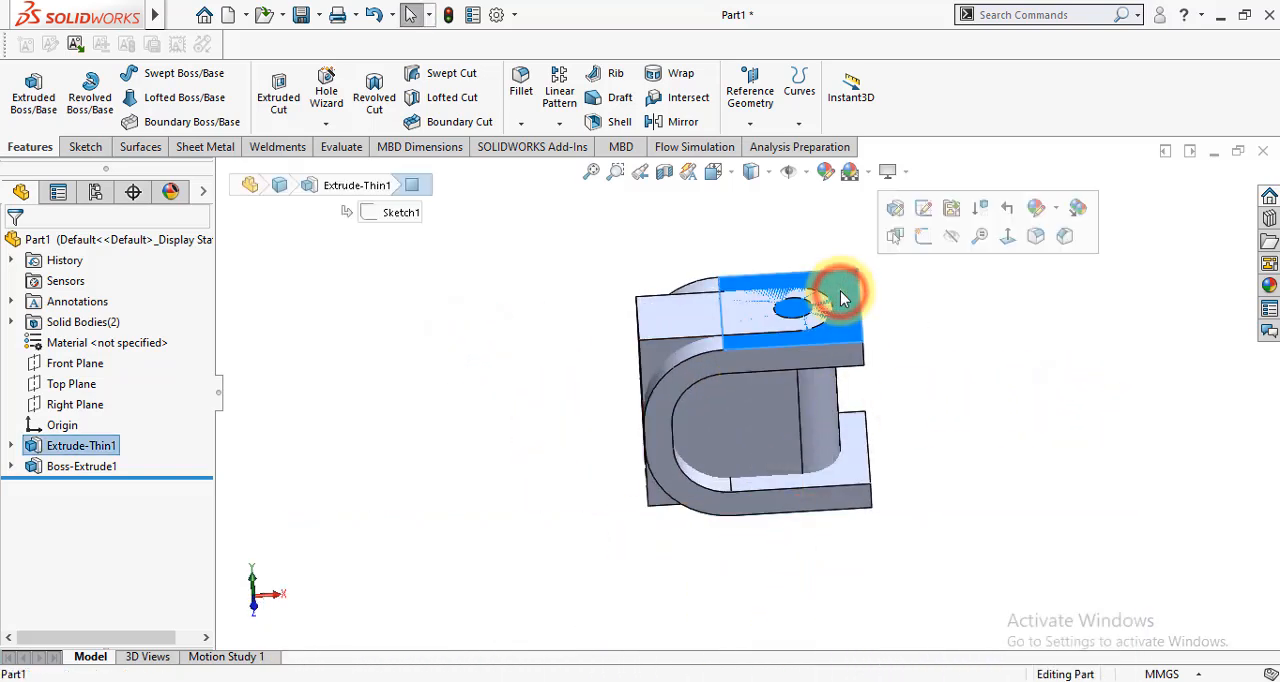
click(1047, 208)
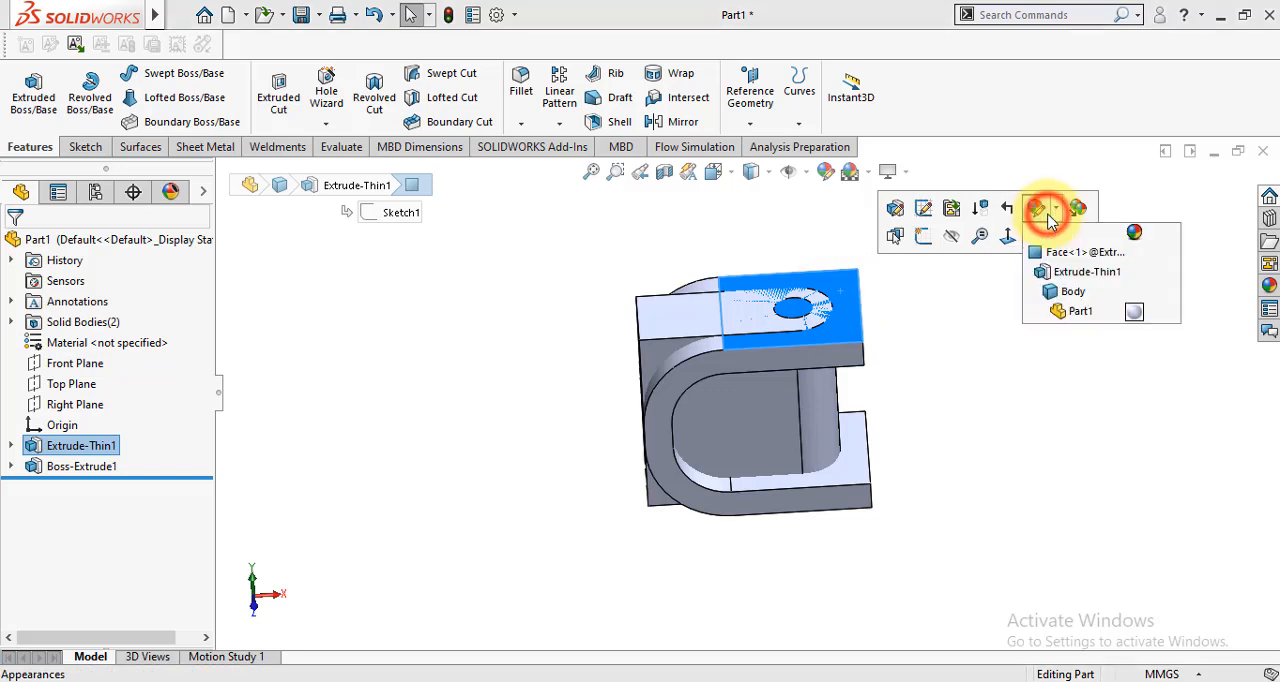
click(1070, 292)
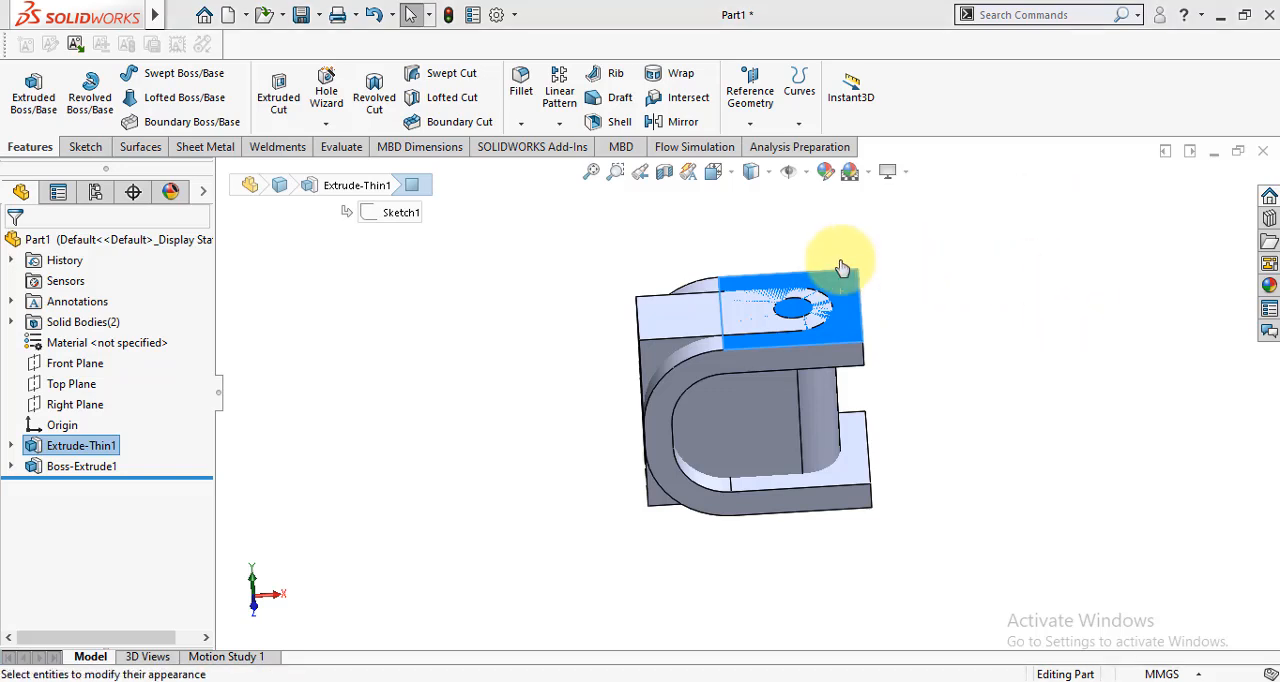
click(91, 455)
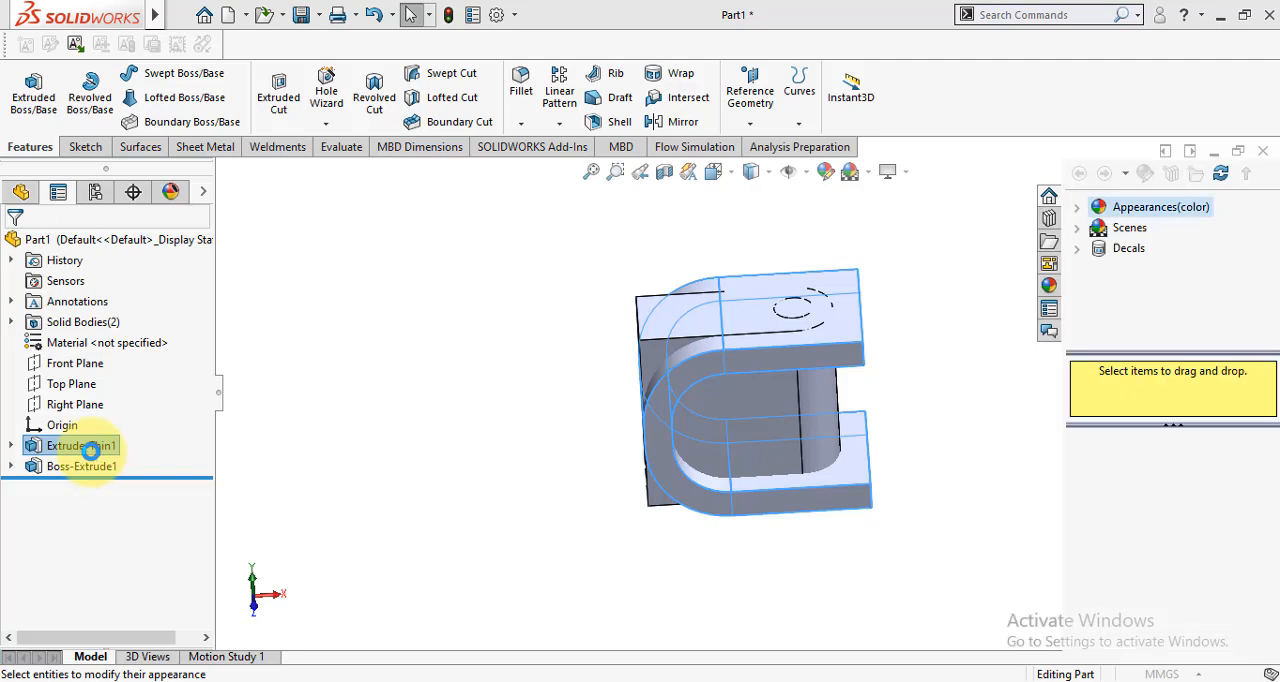
click(60, 617)
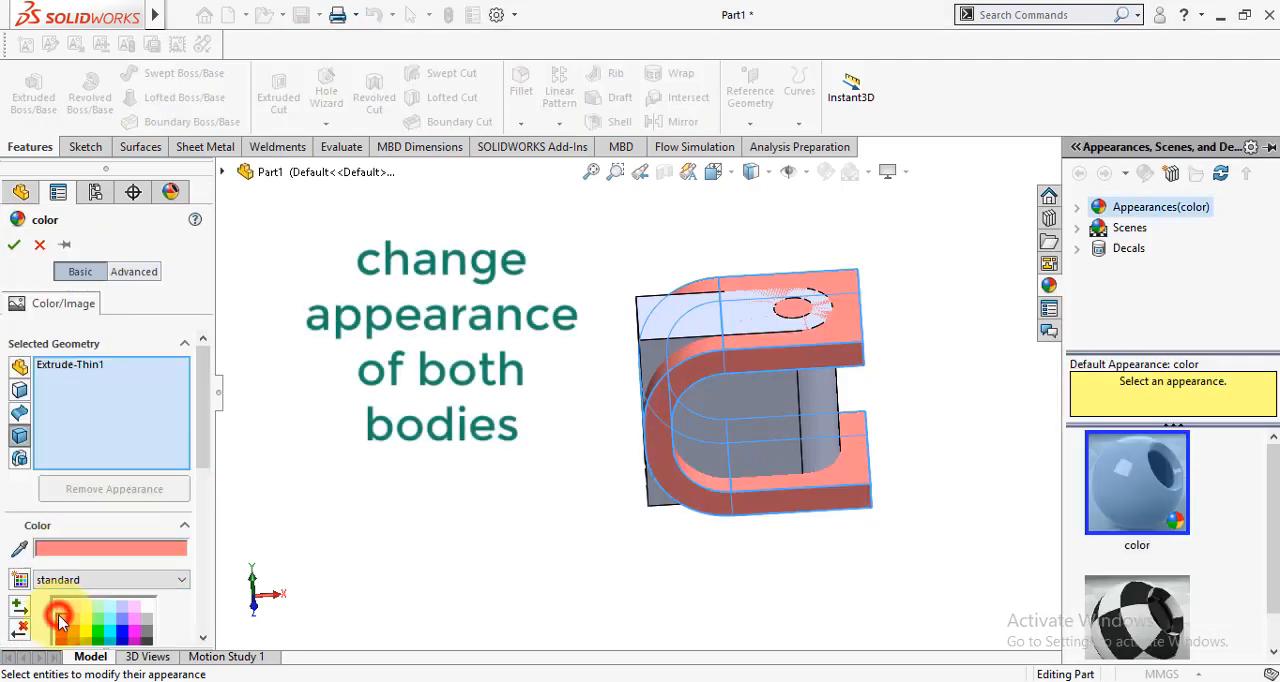
click(24, 379)
click(16, 248)
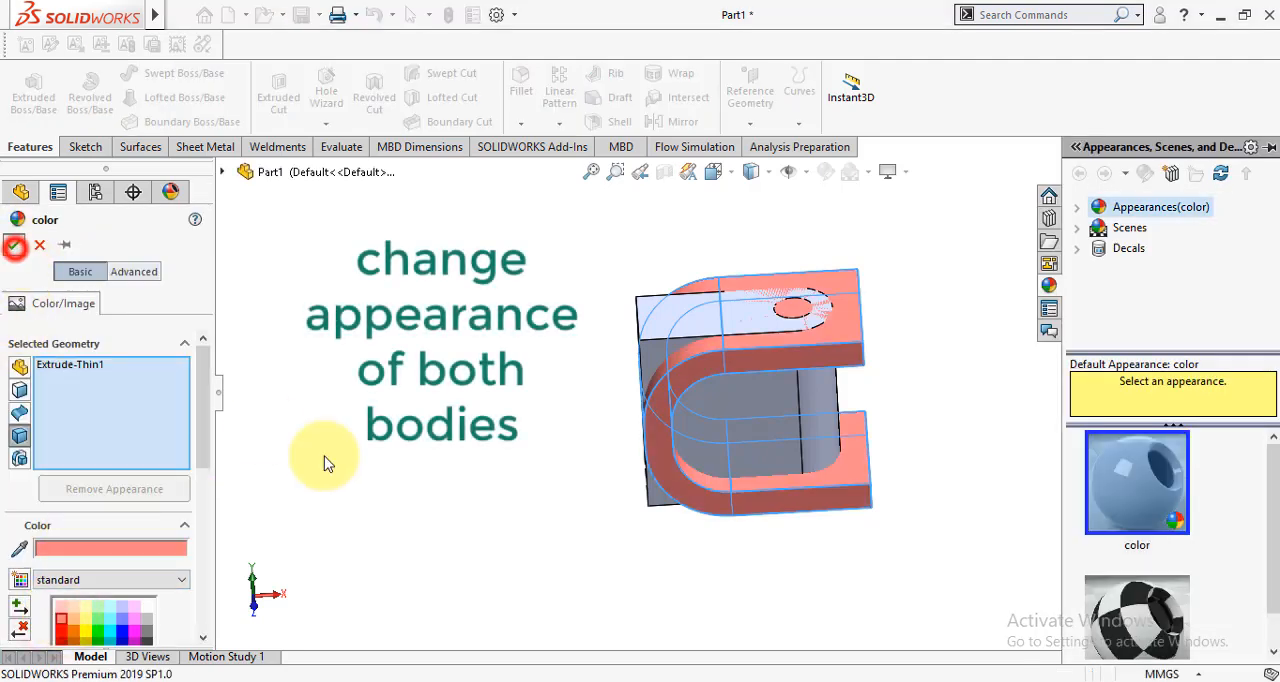
click(437, 450)
scroll(722, 330, down, 1)
scroll(977, 427, down, 1)
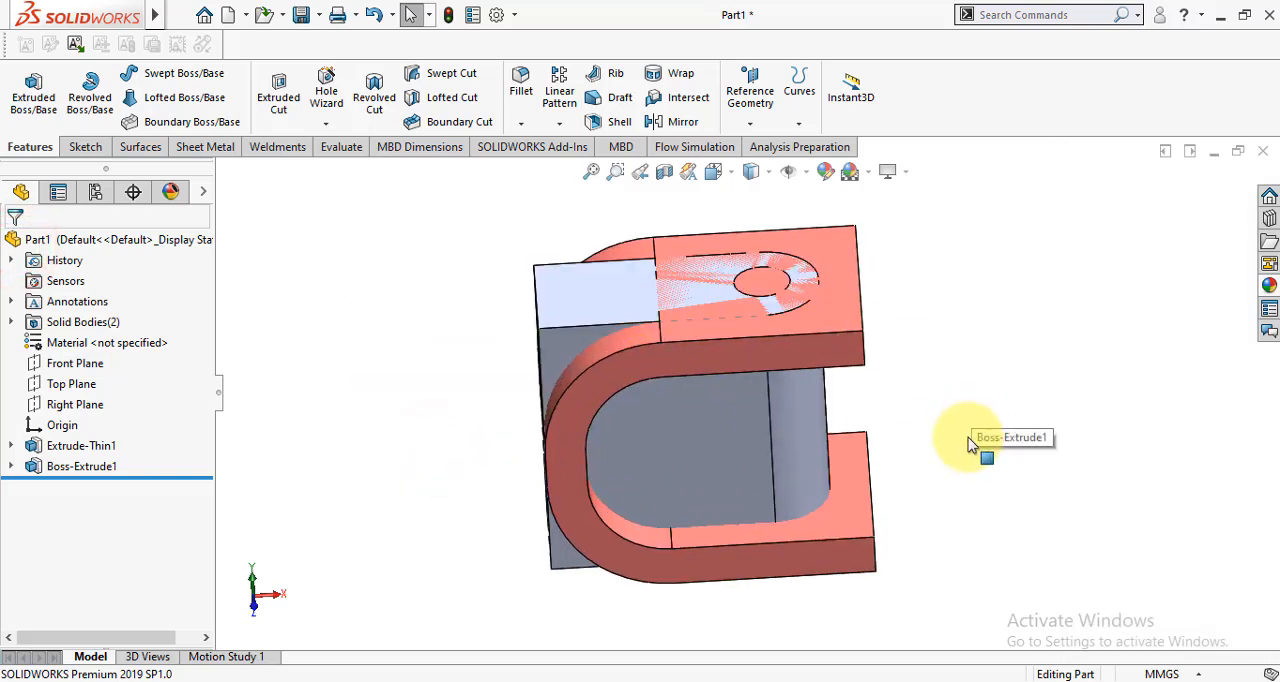
- Apply a yellow colour from the standard swatches to the Boss-Extrude1 feature inside the bracket
click(714, 461)
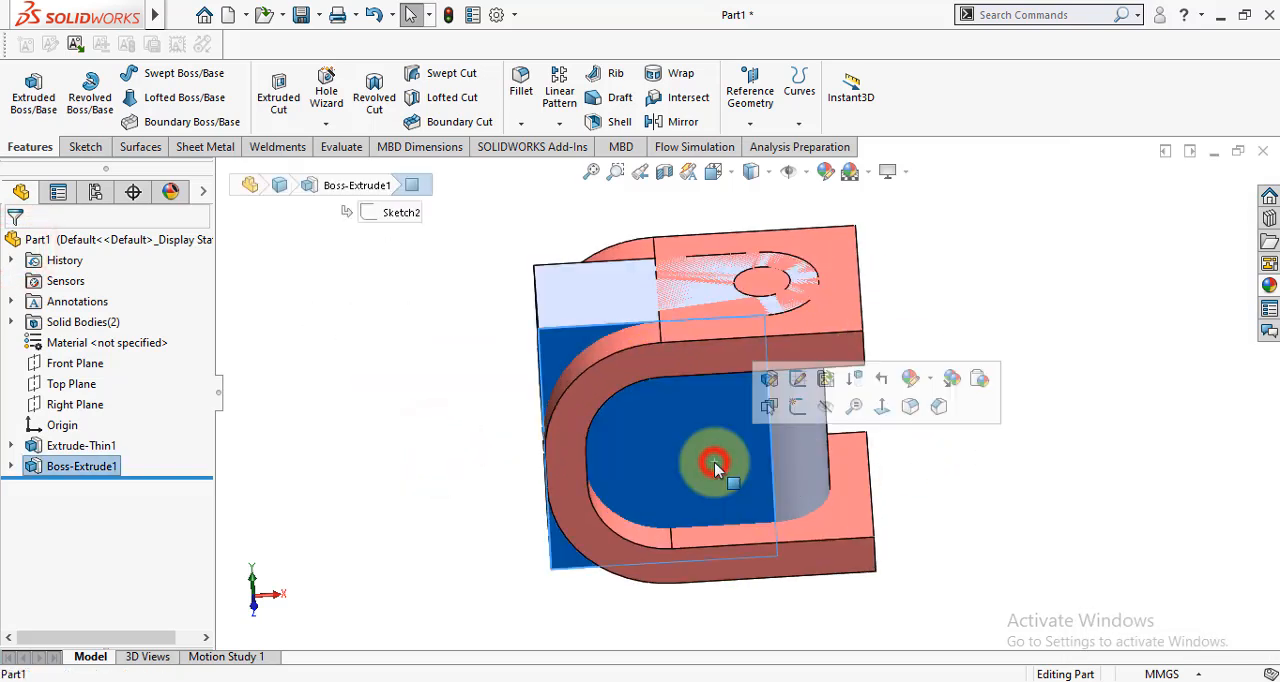
click(930, 380)
click(940, 463)
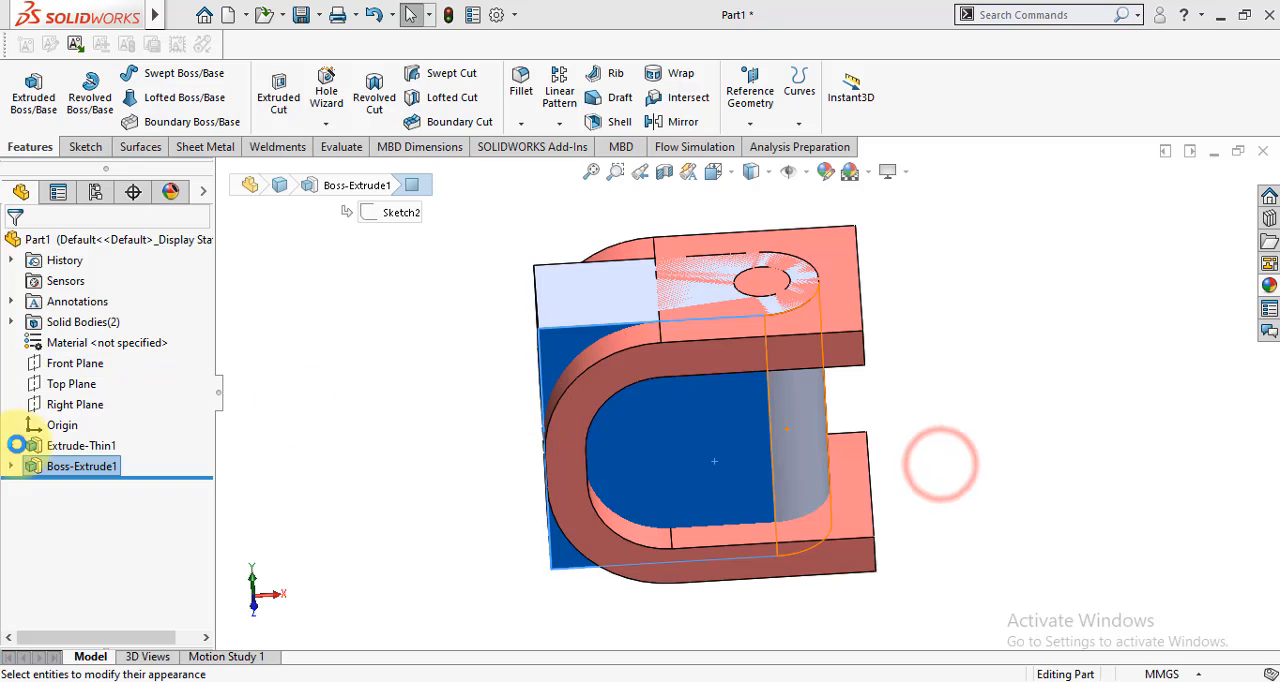
click(75, 624)
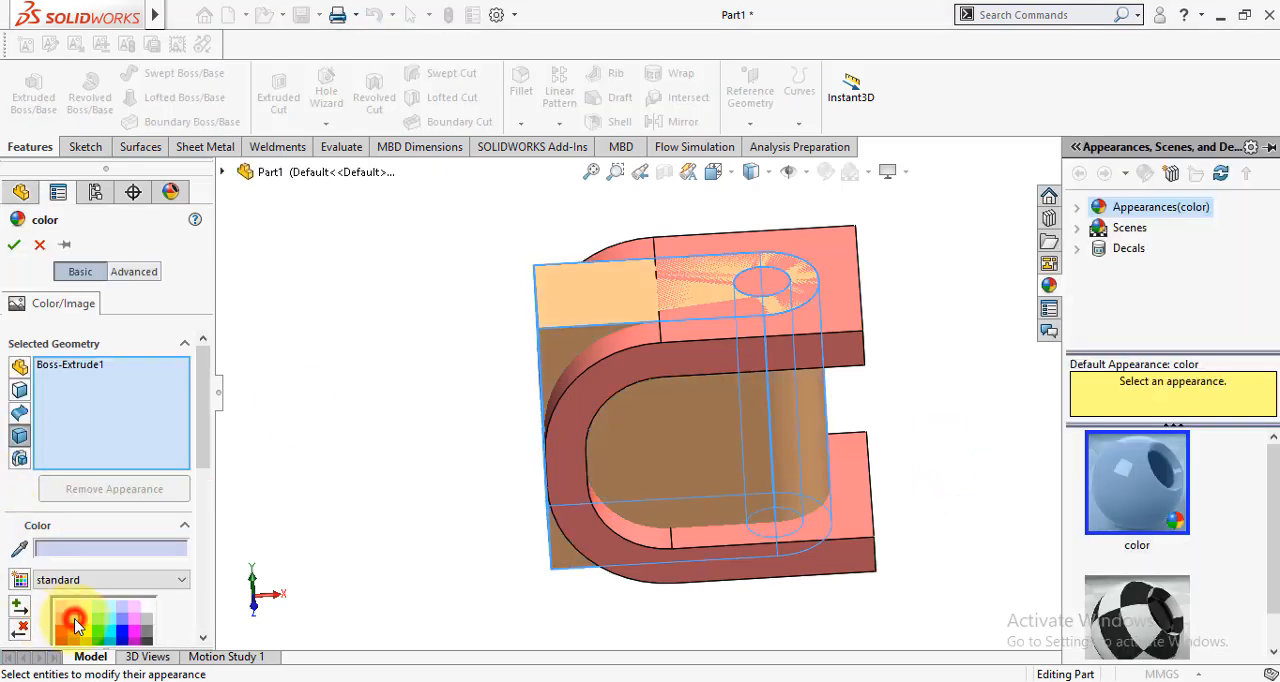
click(77, 634)
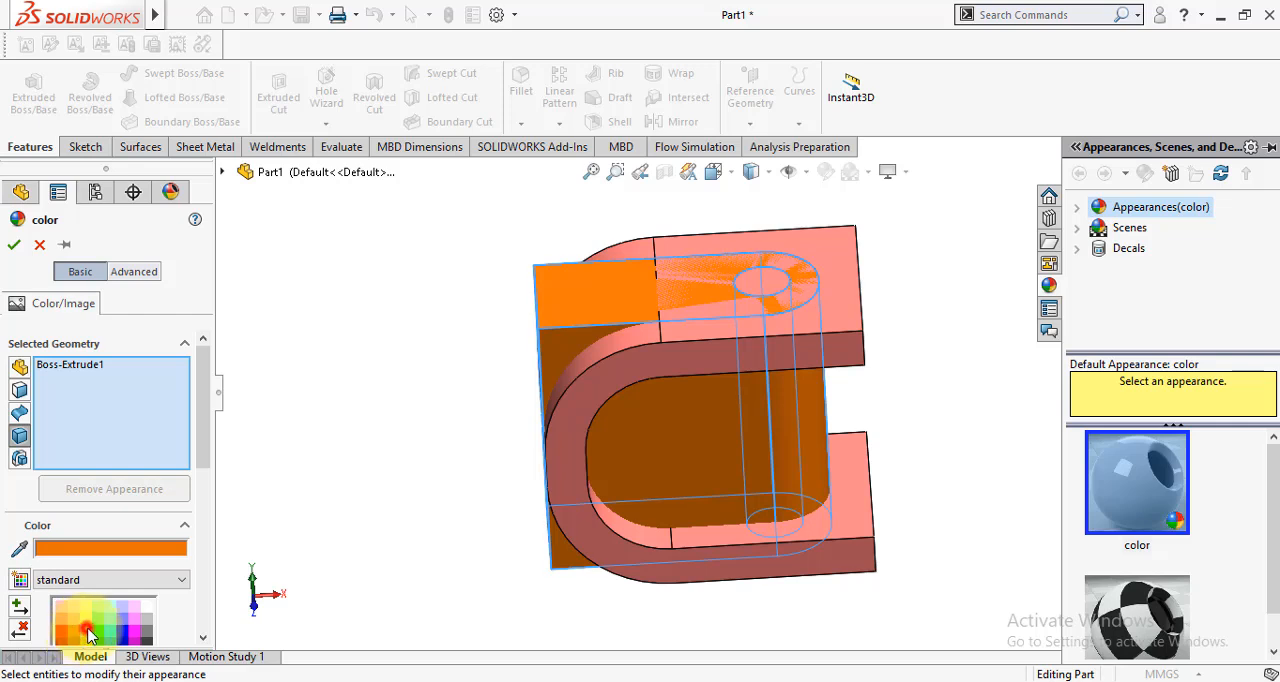
click(88, 633)
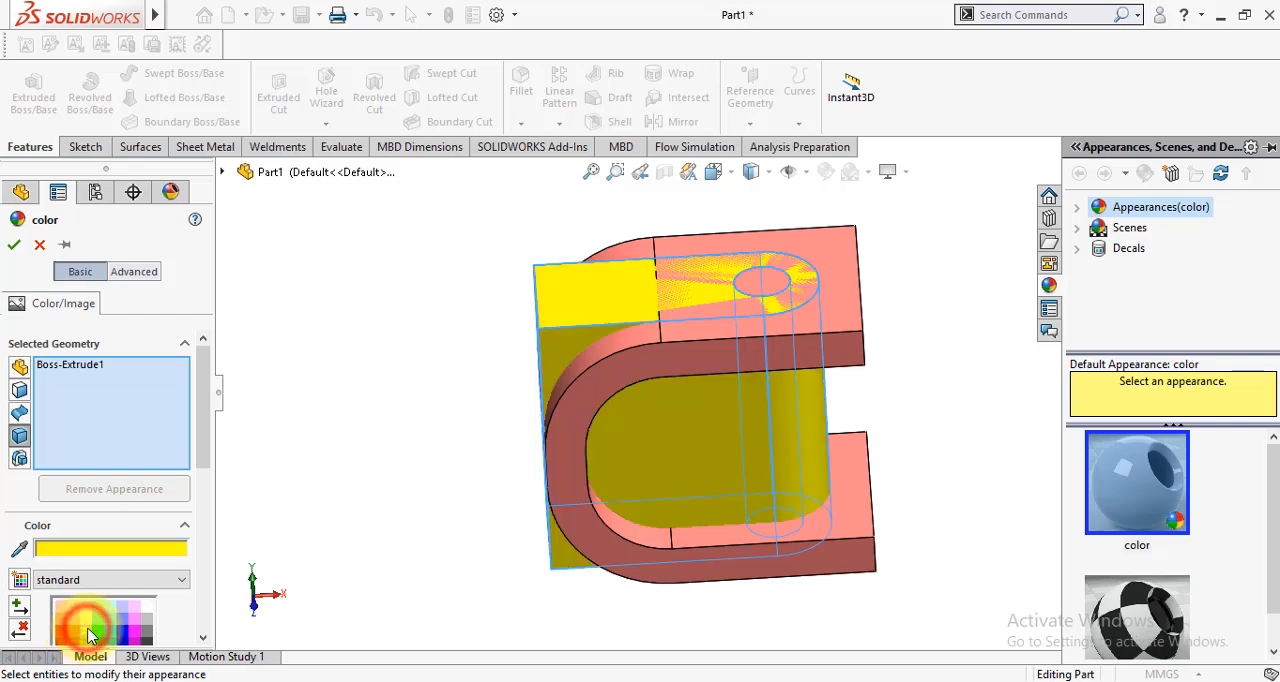
click(7, 250)
click(337, 348)
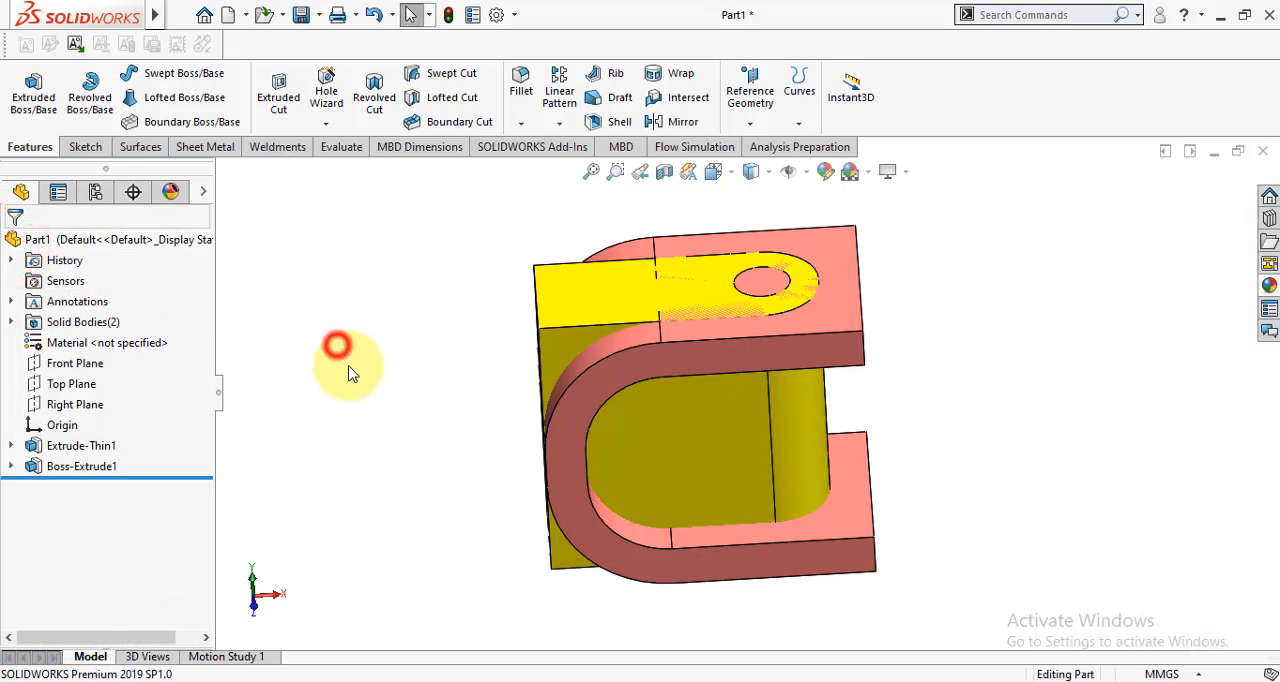
- List the part's solid bodies and examine the Extrude-Thin1 body and its available body operations
click(11, 323)
click(72, 344)
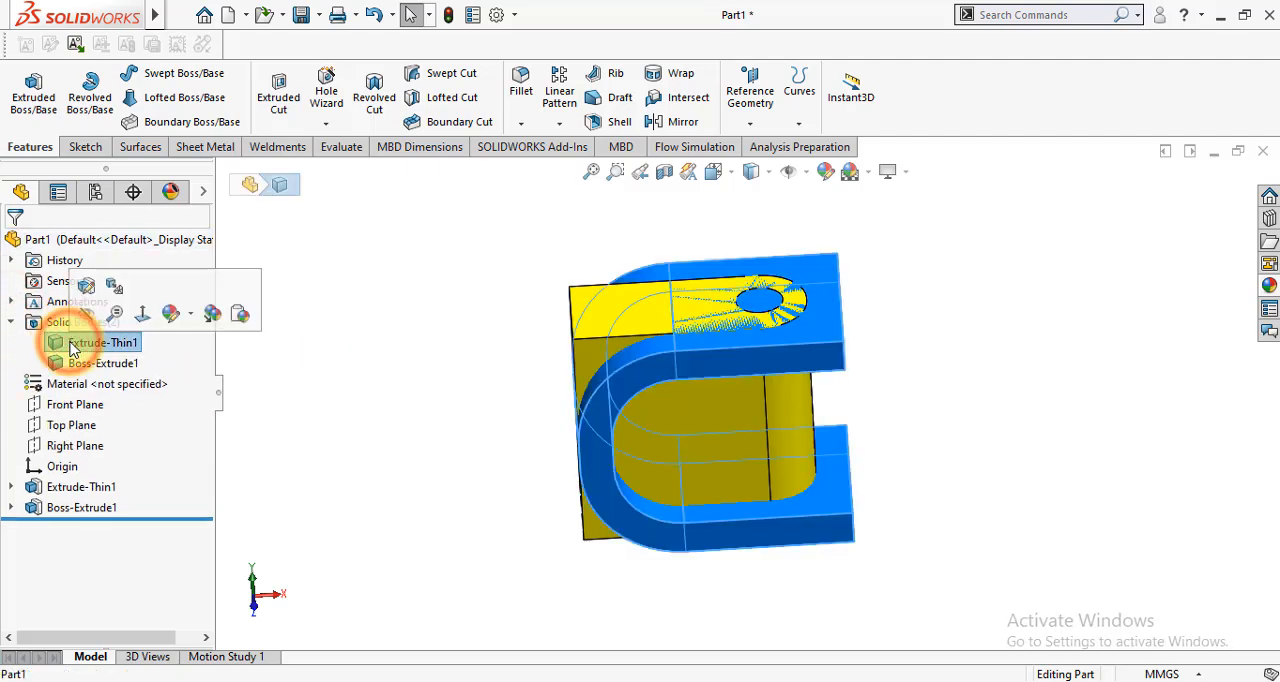
click(76, 345)
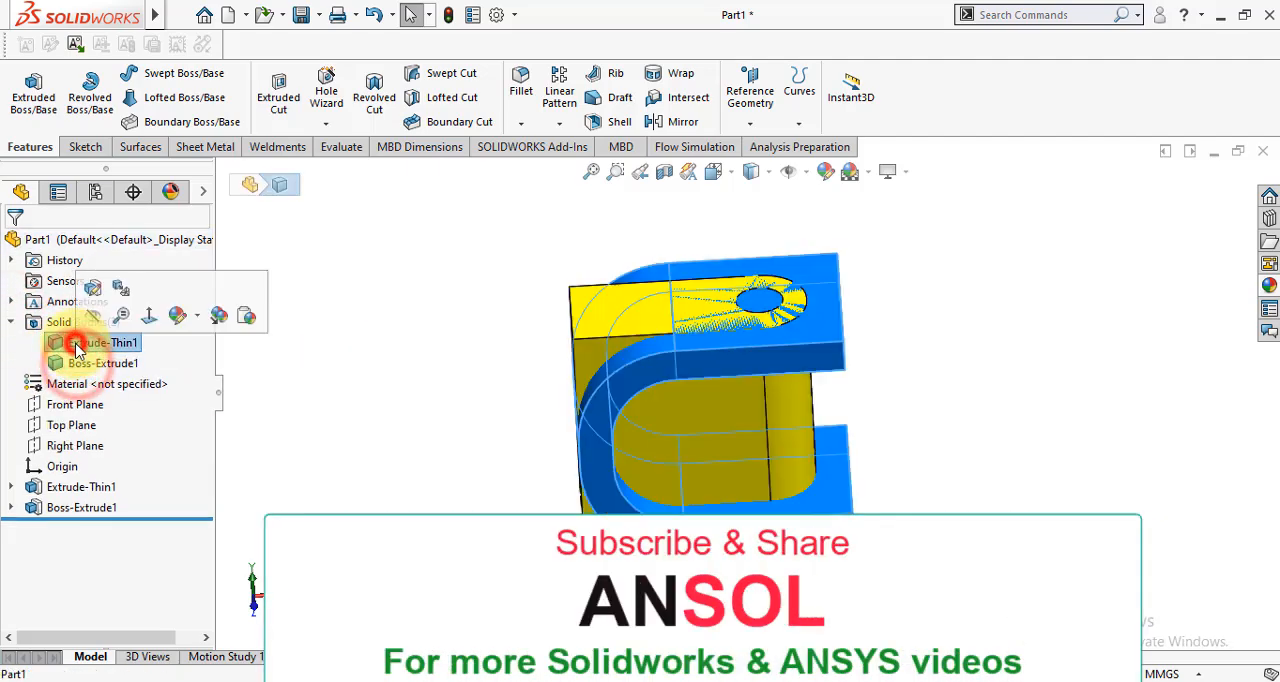
right_click(77, 349)
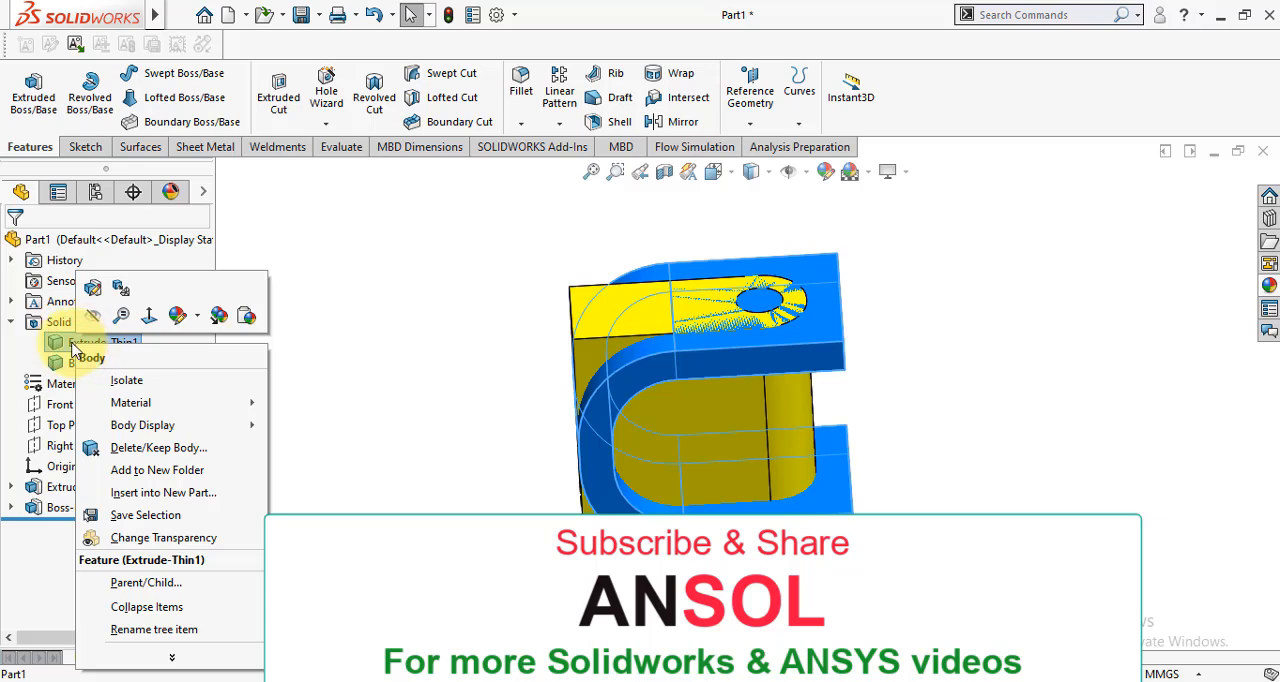
click(323, 458)
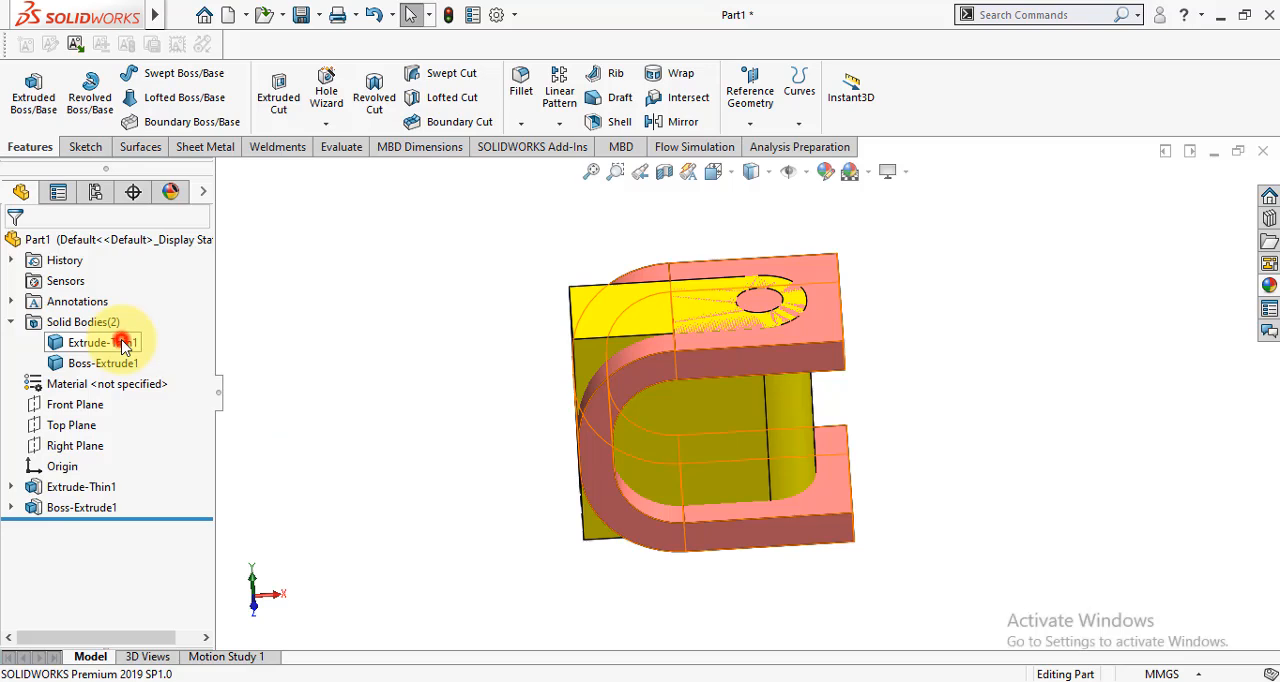
- Combine the Boss-Extrude1 and Extrude-Thin1 bodies into a single body using the Add operation
click(123, 345)
click(125, 364)
click(288, 380)
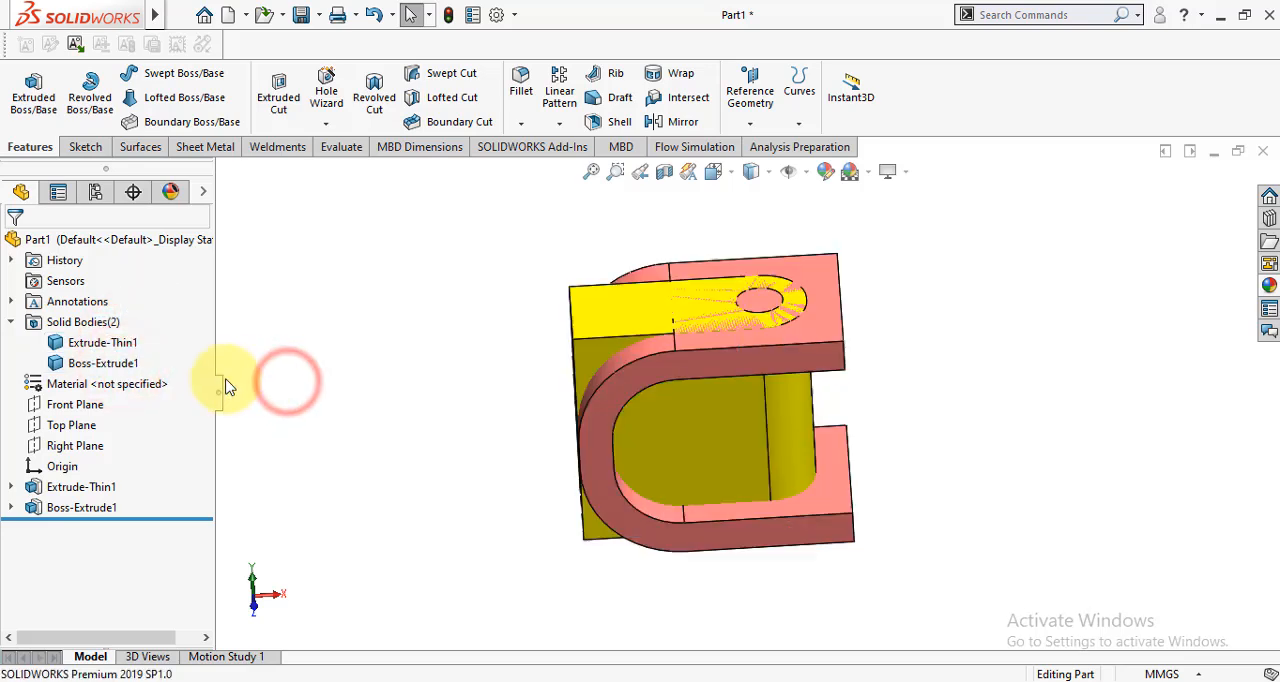
click(1000, 16)
text(com)
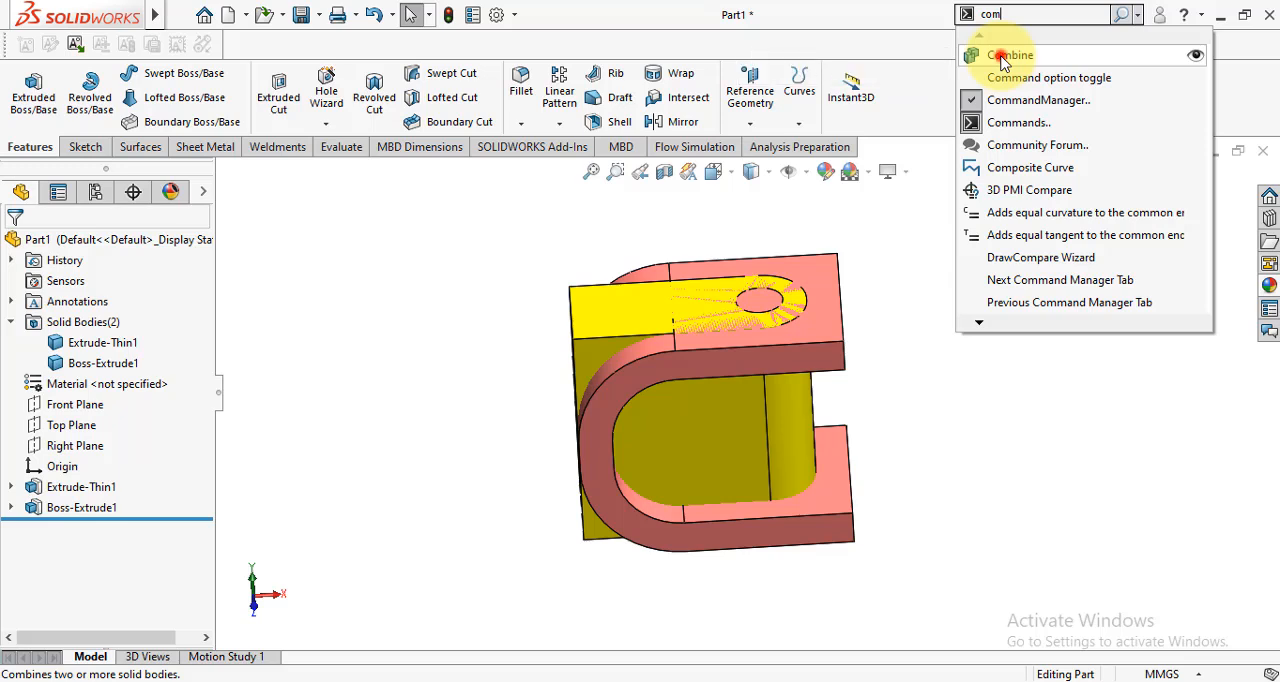
click(1008, 56)
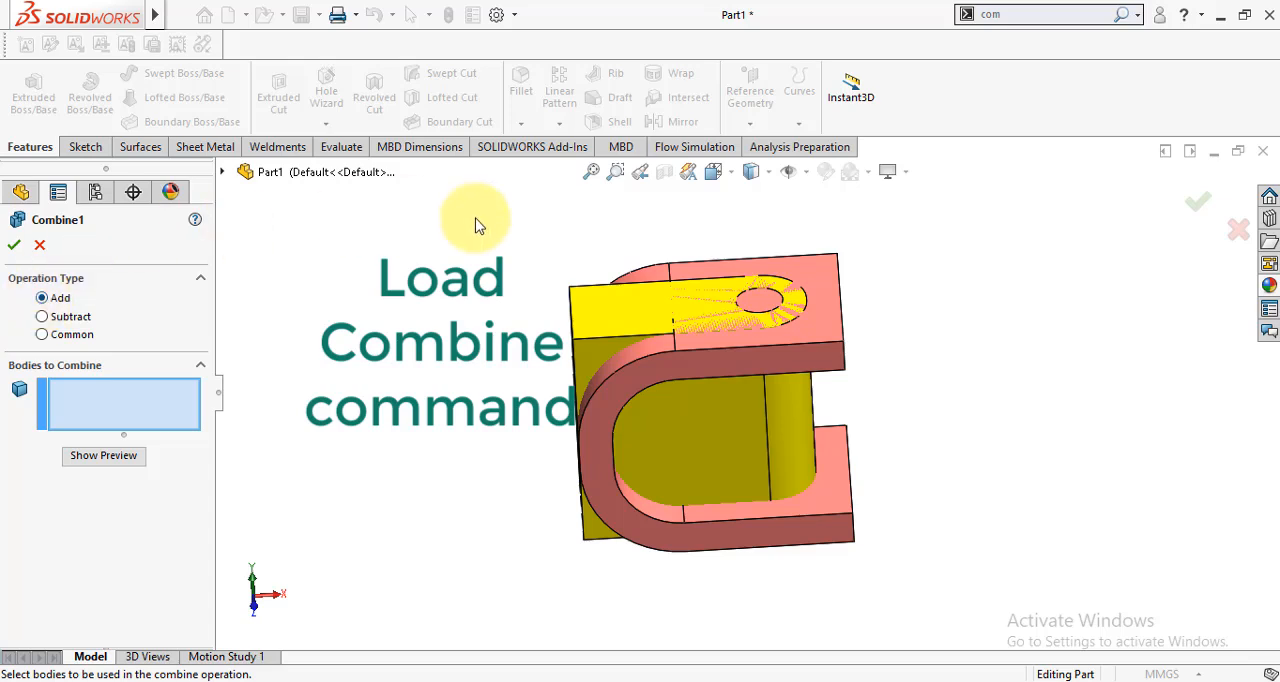
click(606, 322)
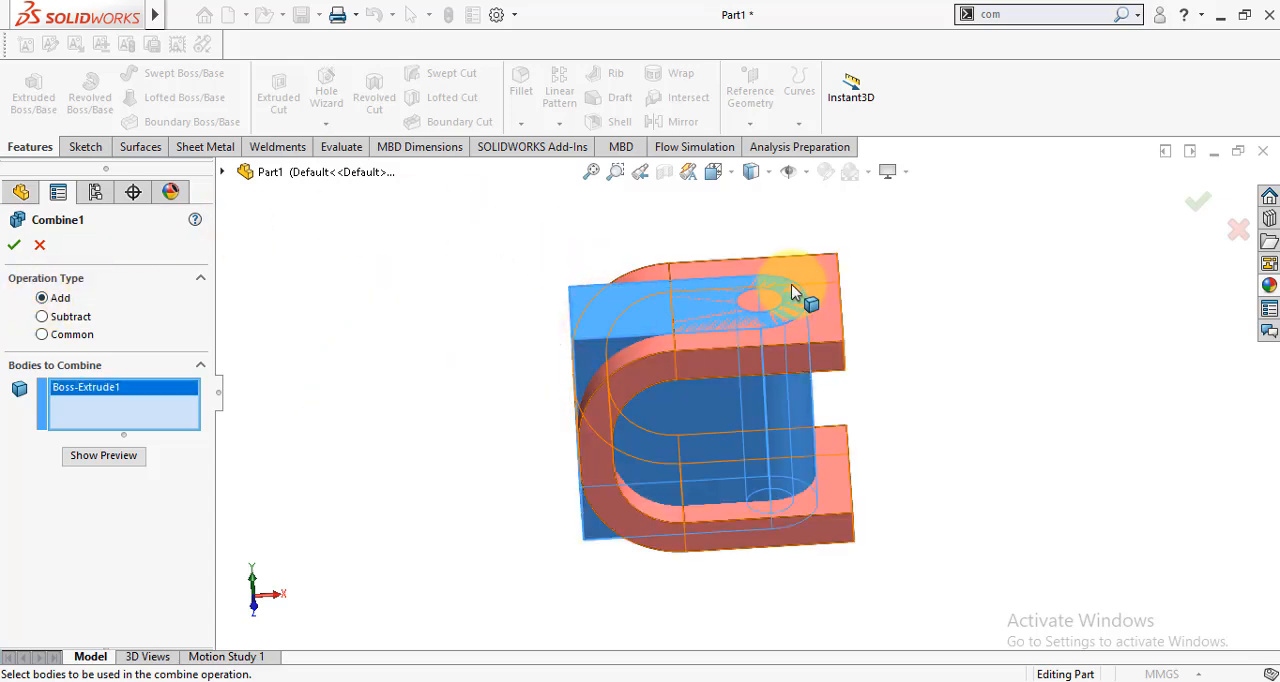
click(821, 270)
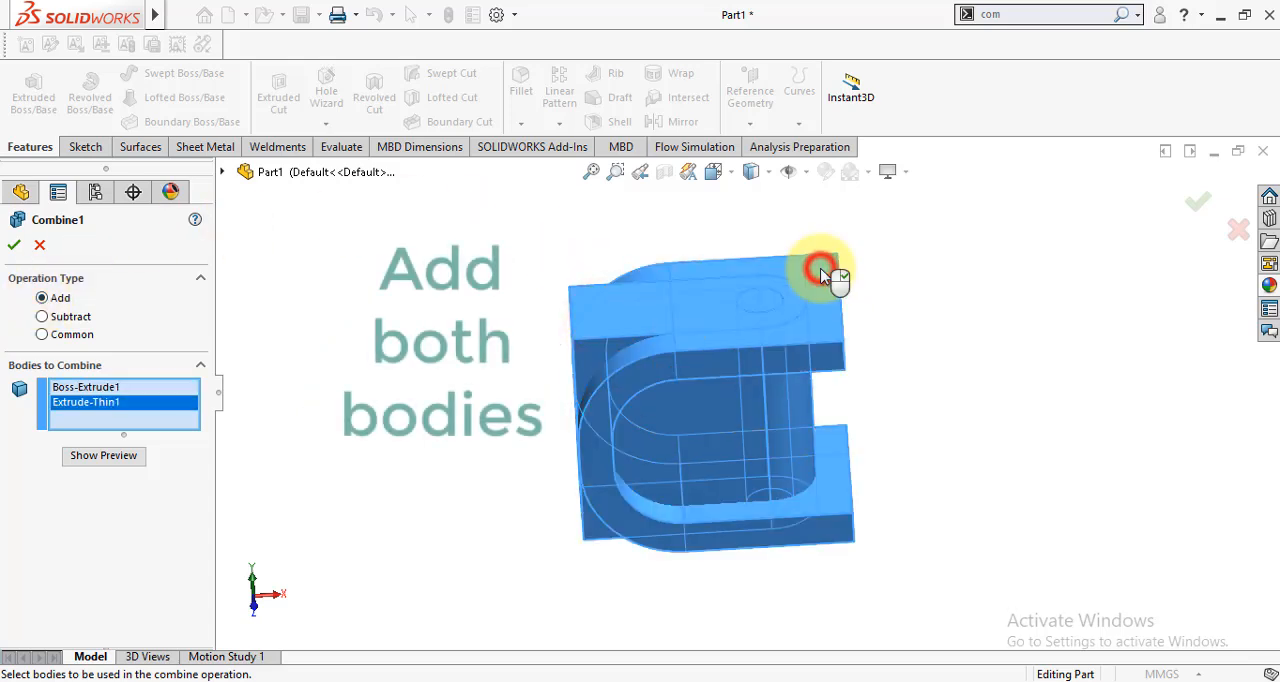
click(14, 246)
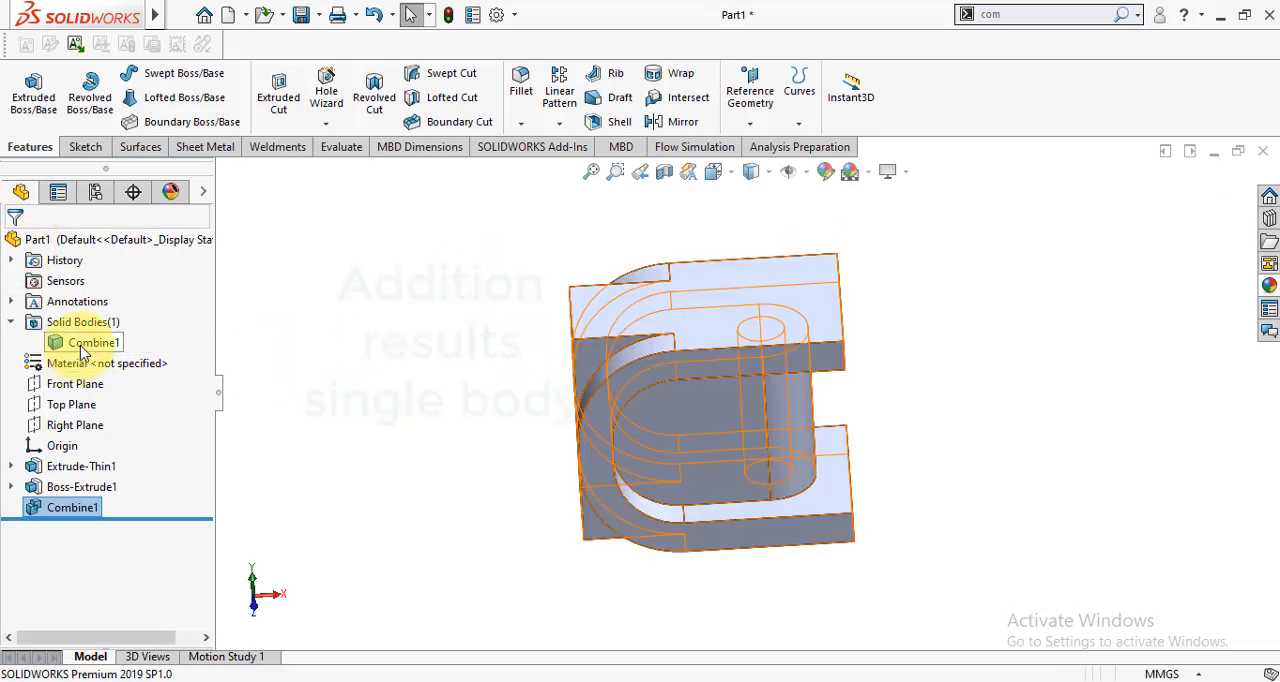
- Apply a light green colour to the Combine1 feature
click(357, 361)
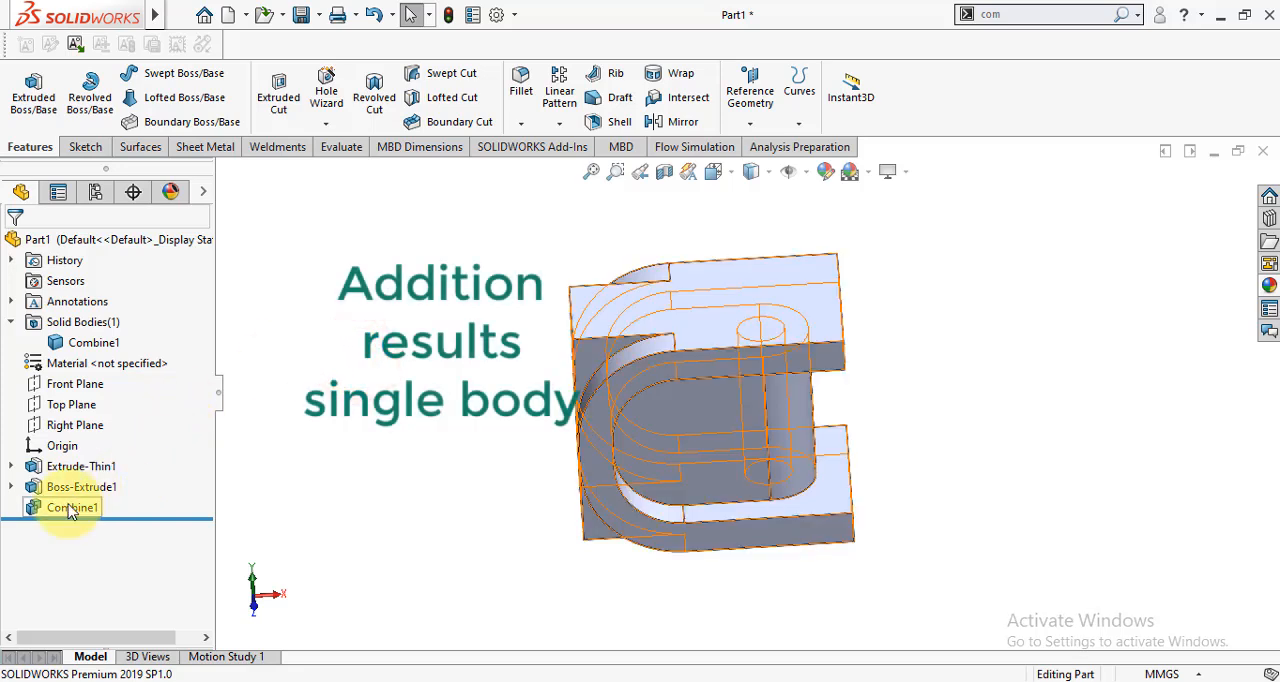
click(330, 505)
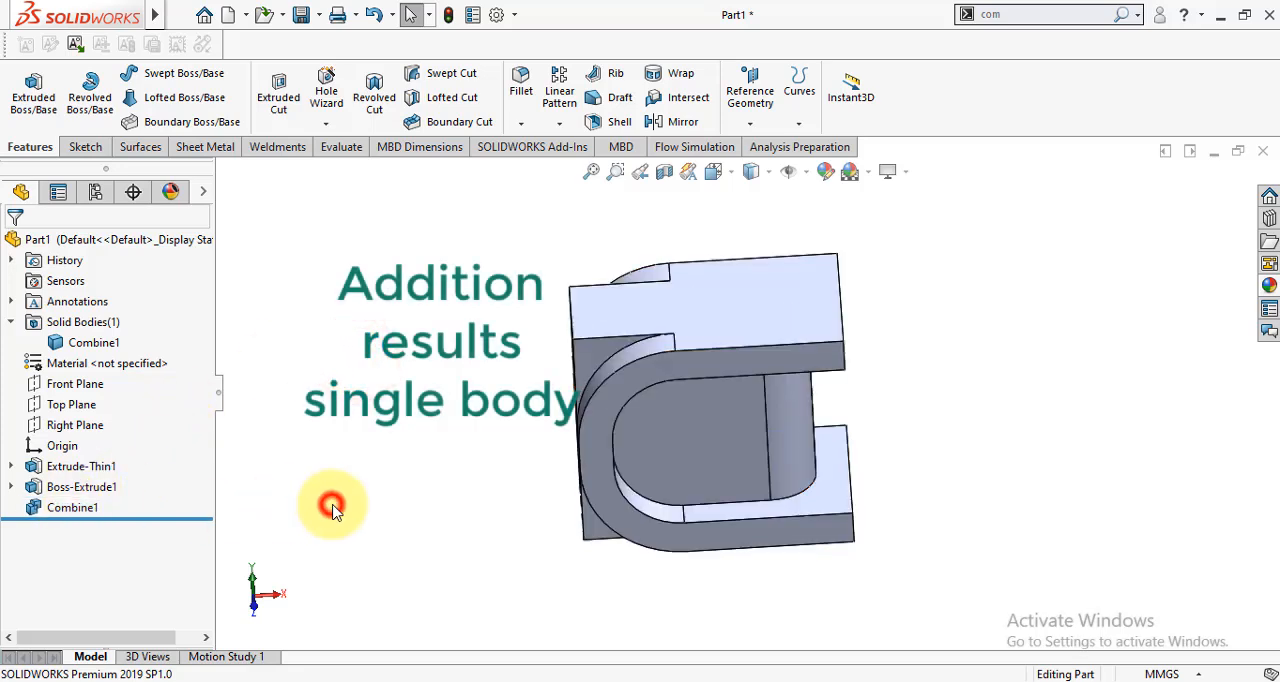
click(72, 510)
click(363, 431)
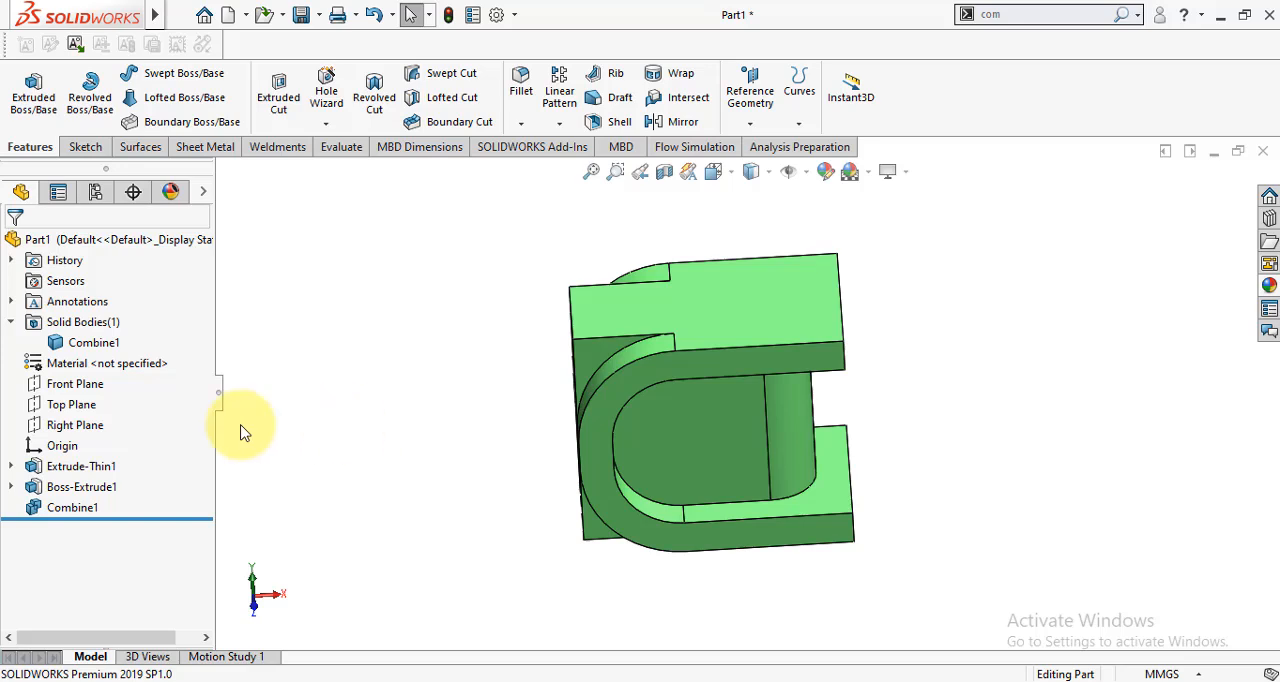
- Suppress the Combine1 feature to compare the separate bodies and unsuppress it again
click(64, 510)
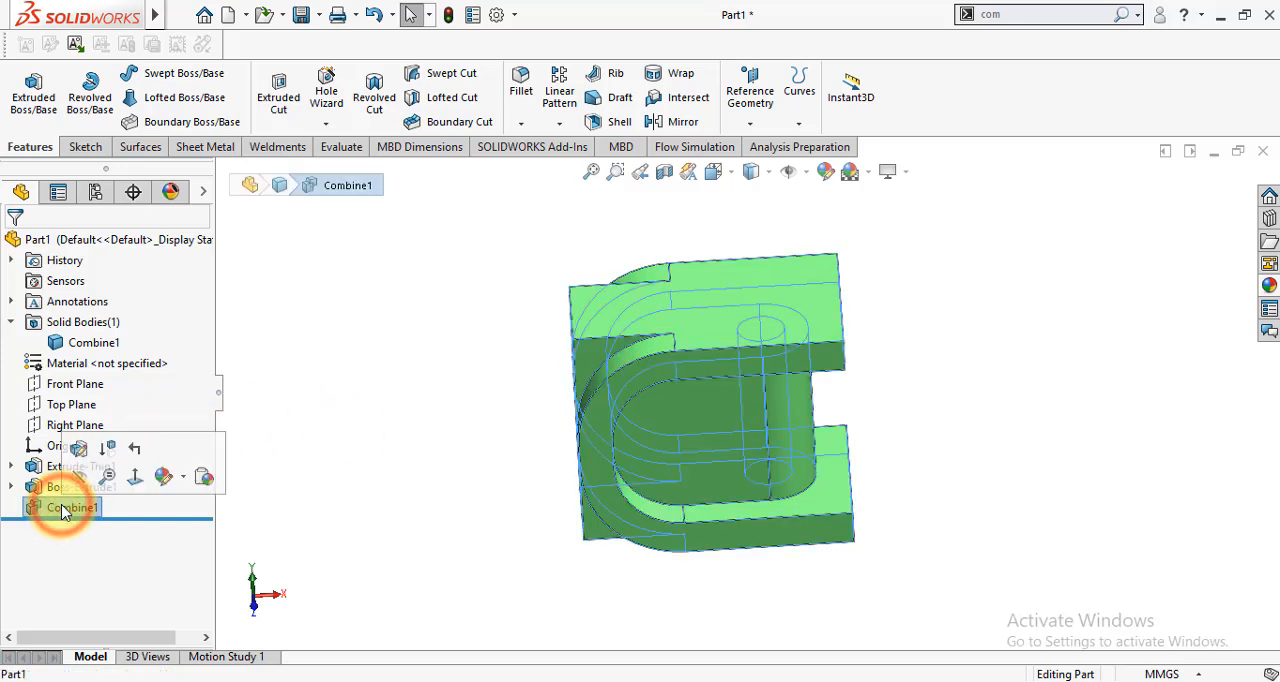
click(104, 448)
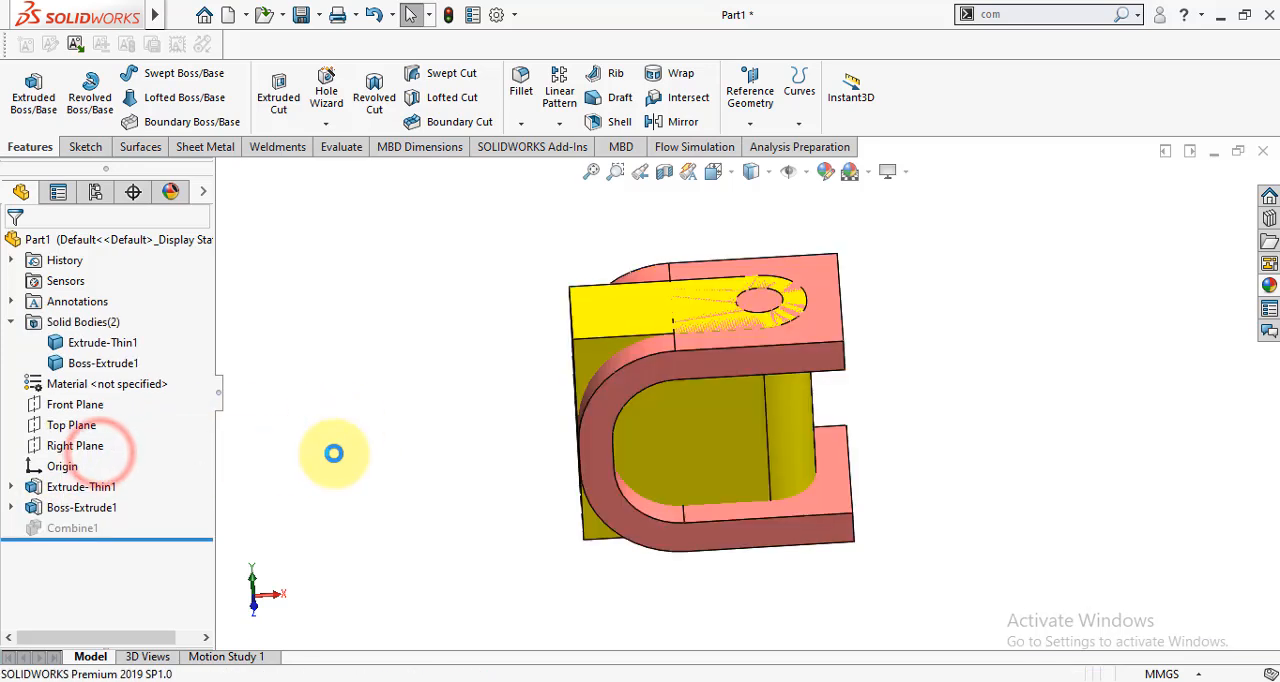
click(85, 530)
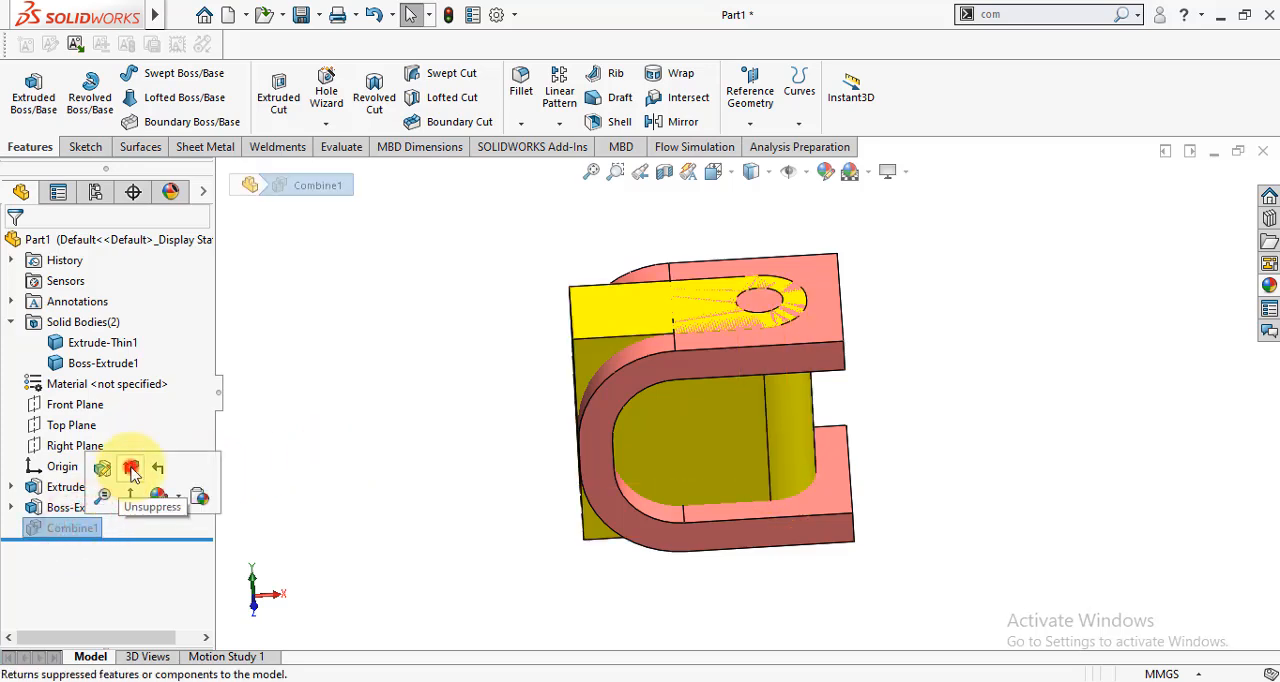
click(131, 470)
click(340, 477)
- Edit the Combine1 feature, switch its operation type to Subtract and clear the bodies to subtract
click(72, 508)
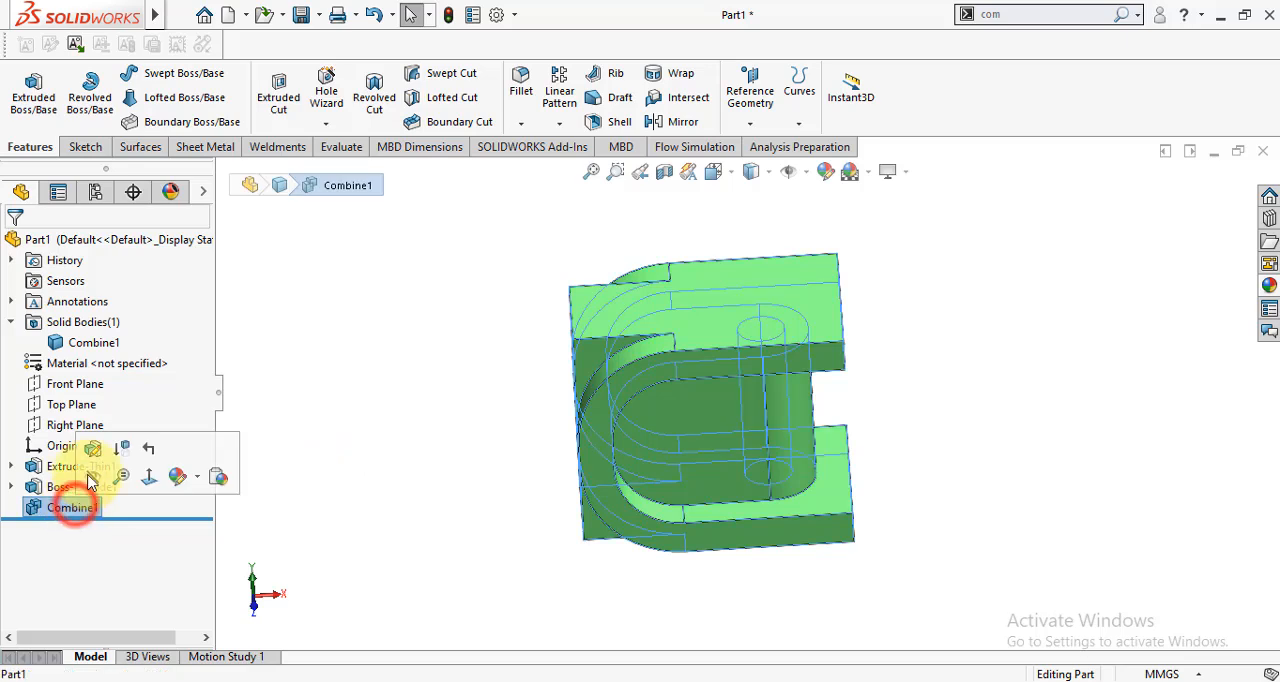
click(93, 448)
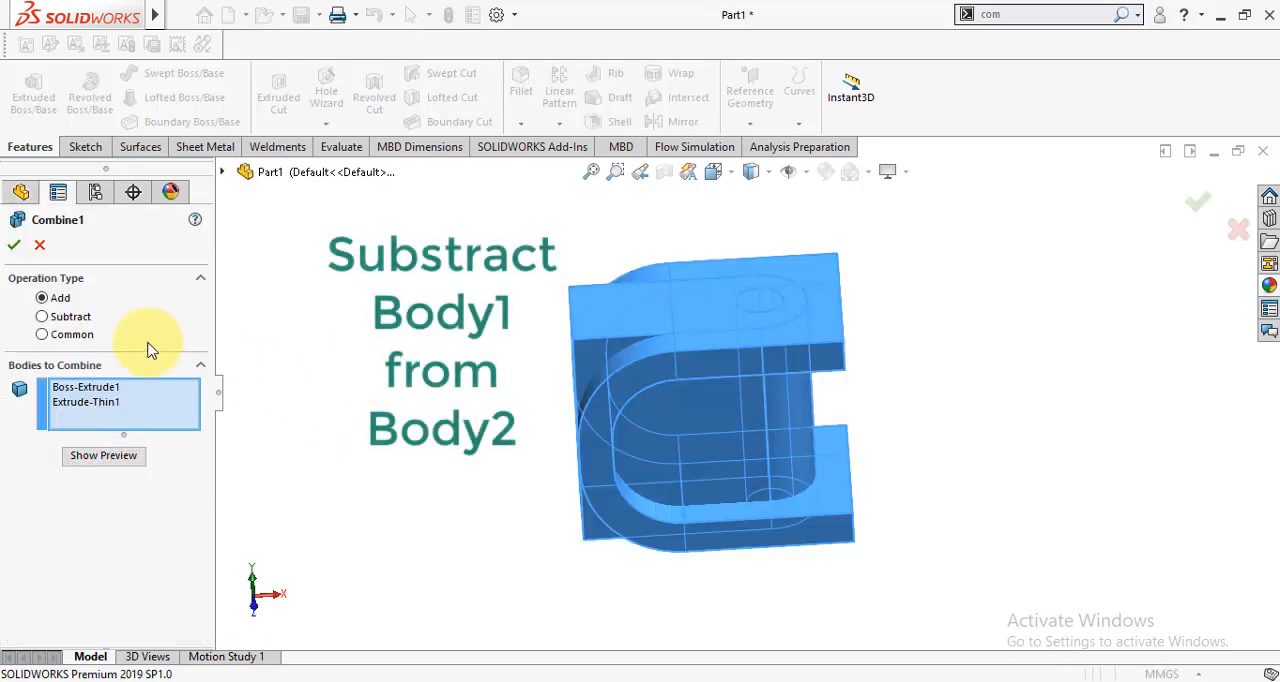
click(43, 317)
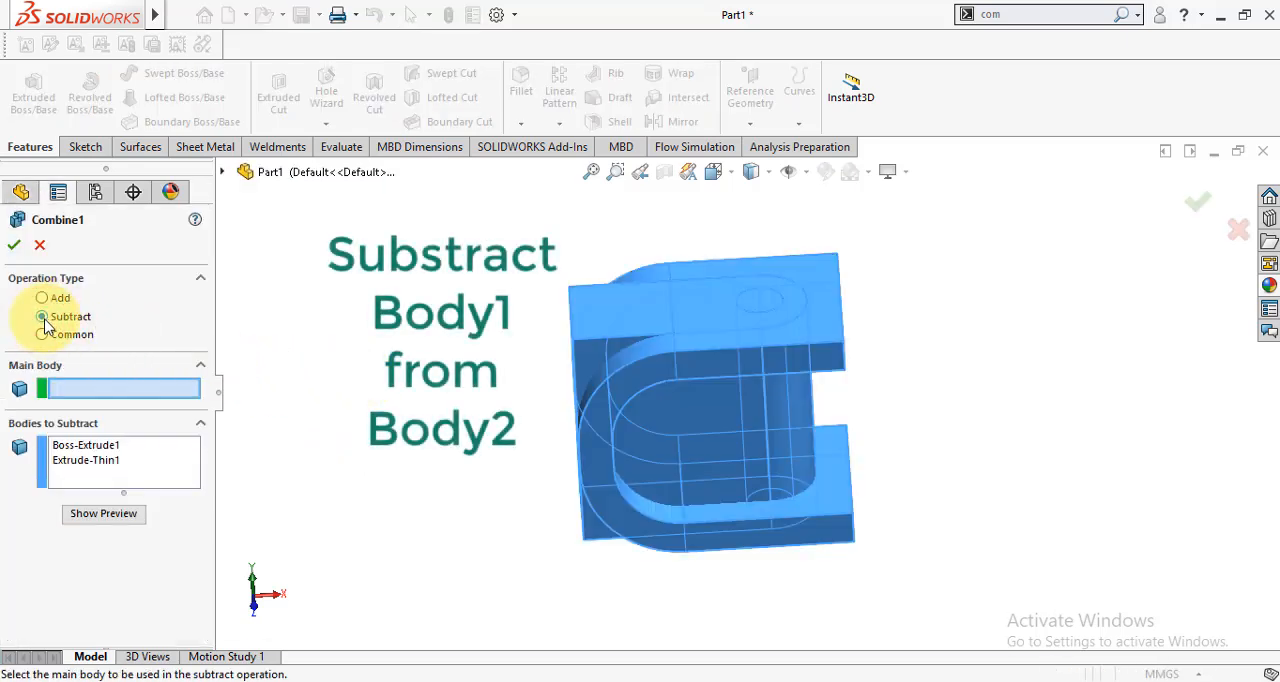
right_click(108, 472)
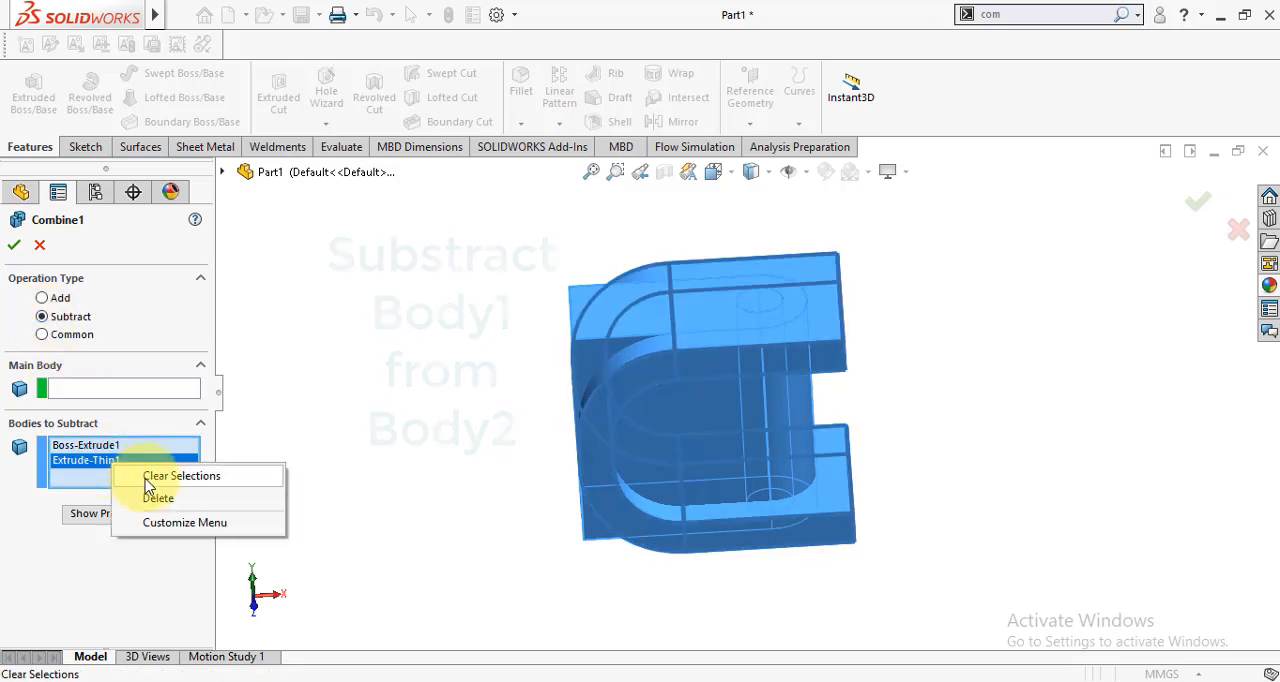
click(148, 478)
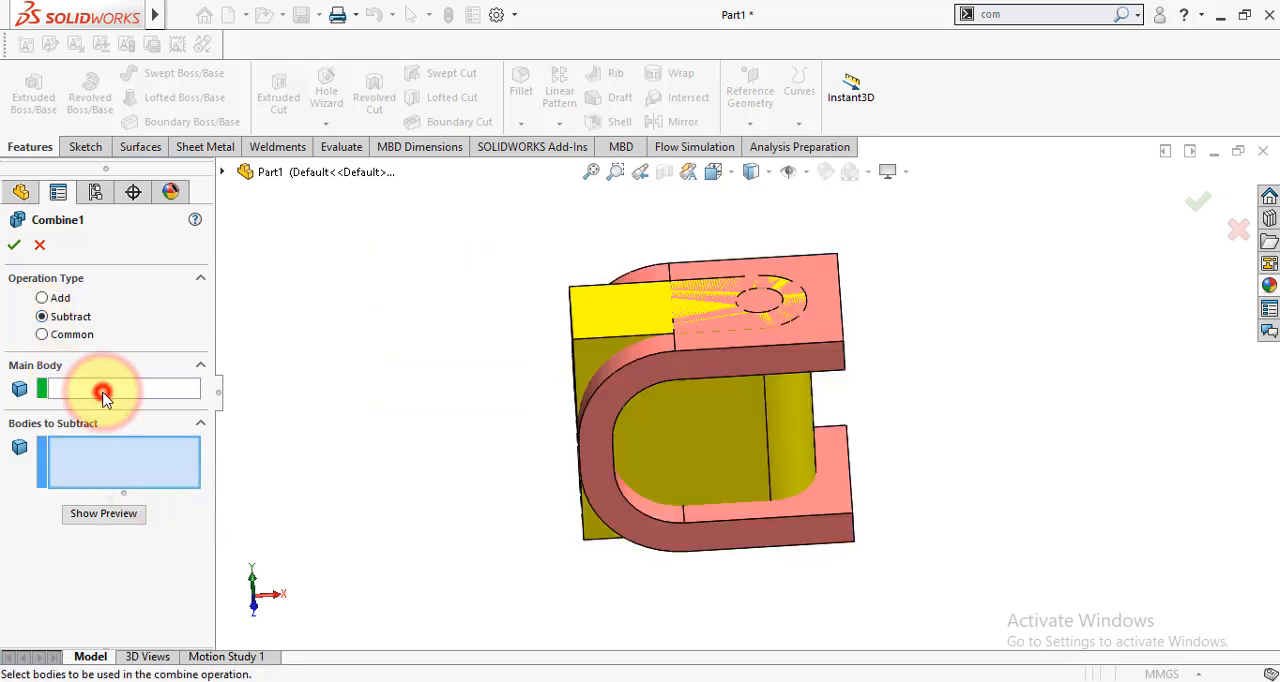
- Subtract the yellow Boss-Extrude1 block from Extrude-Thin1 as the main body and accept the combine
click(104, 393)
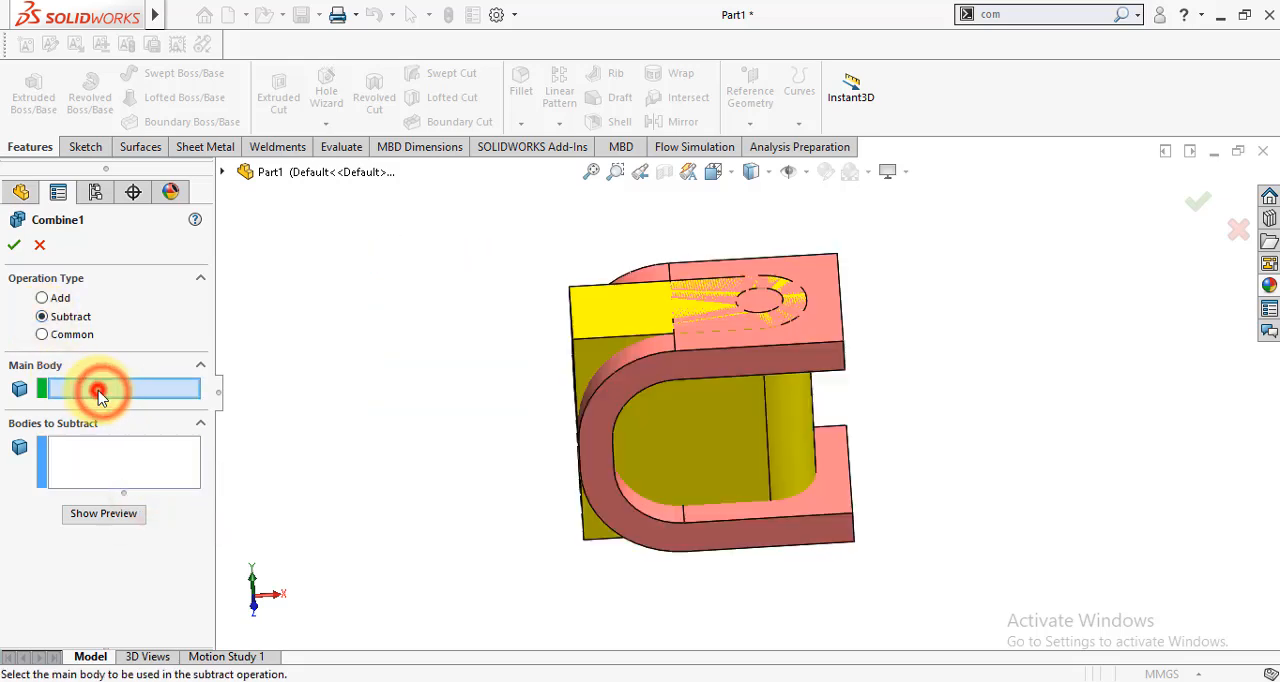
click(824, 267)
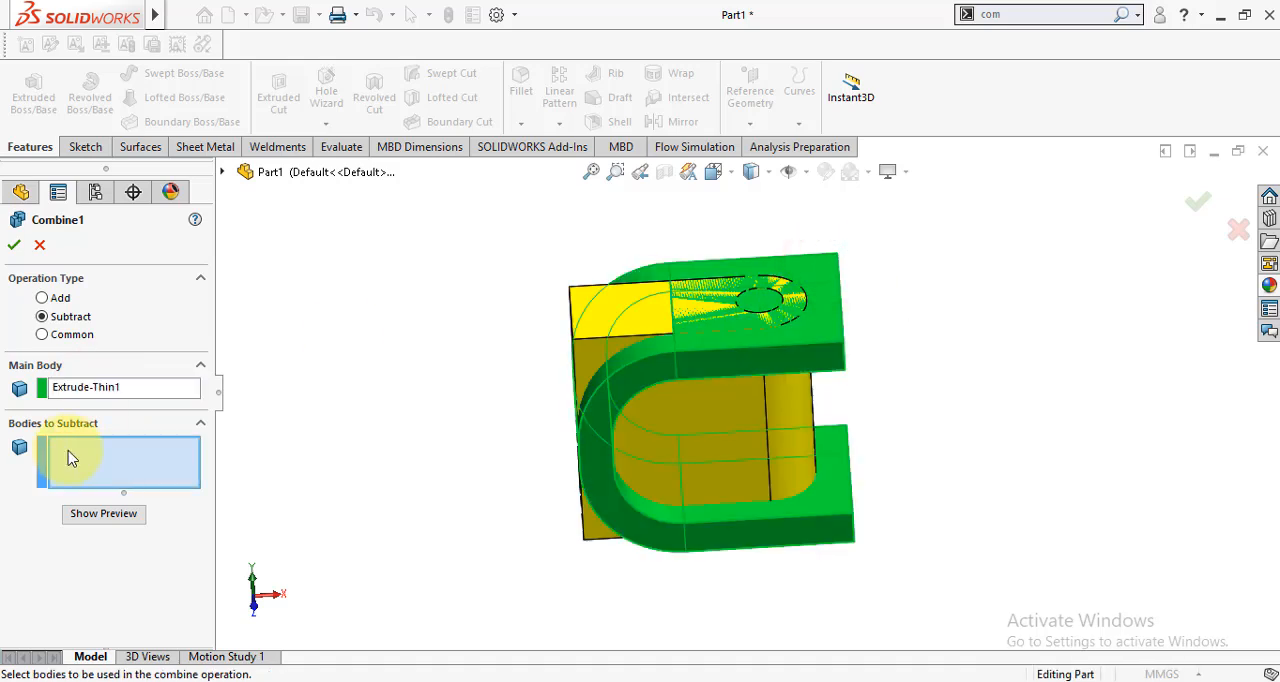
click(580, 303)
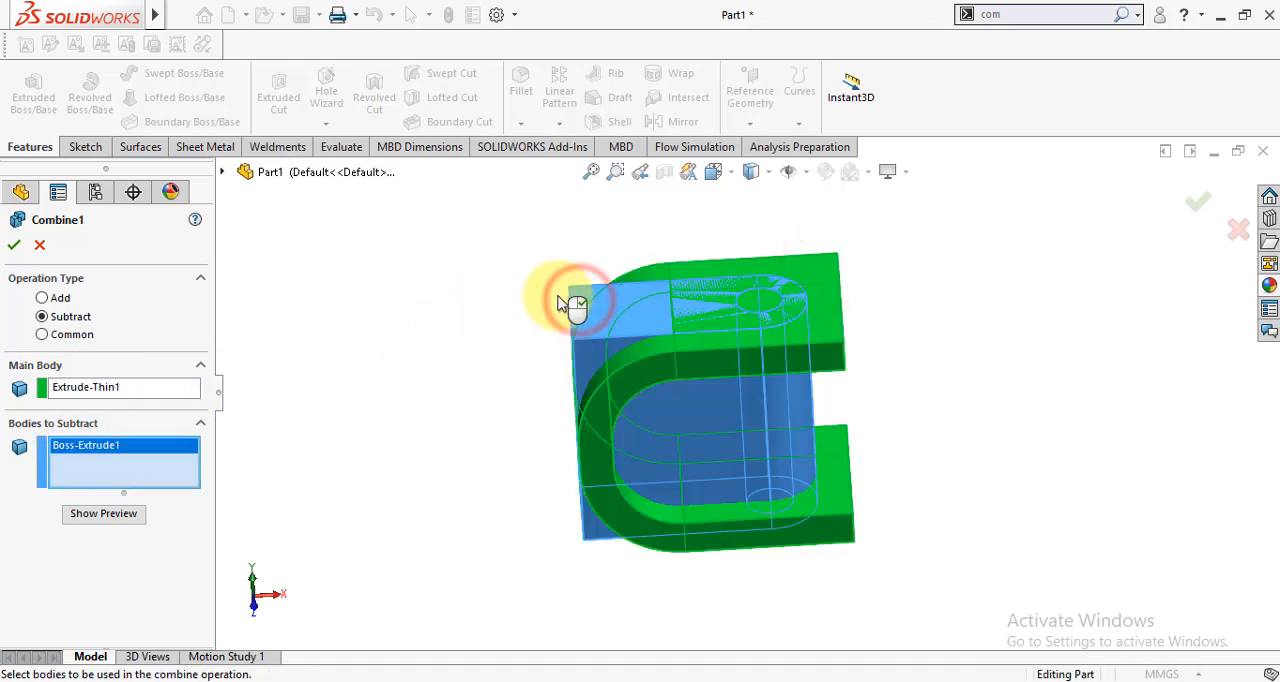
click(13, 246)
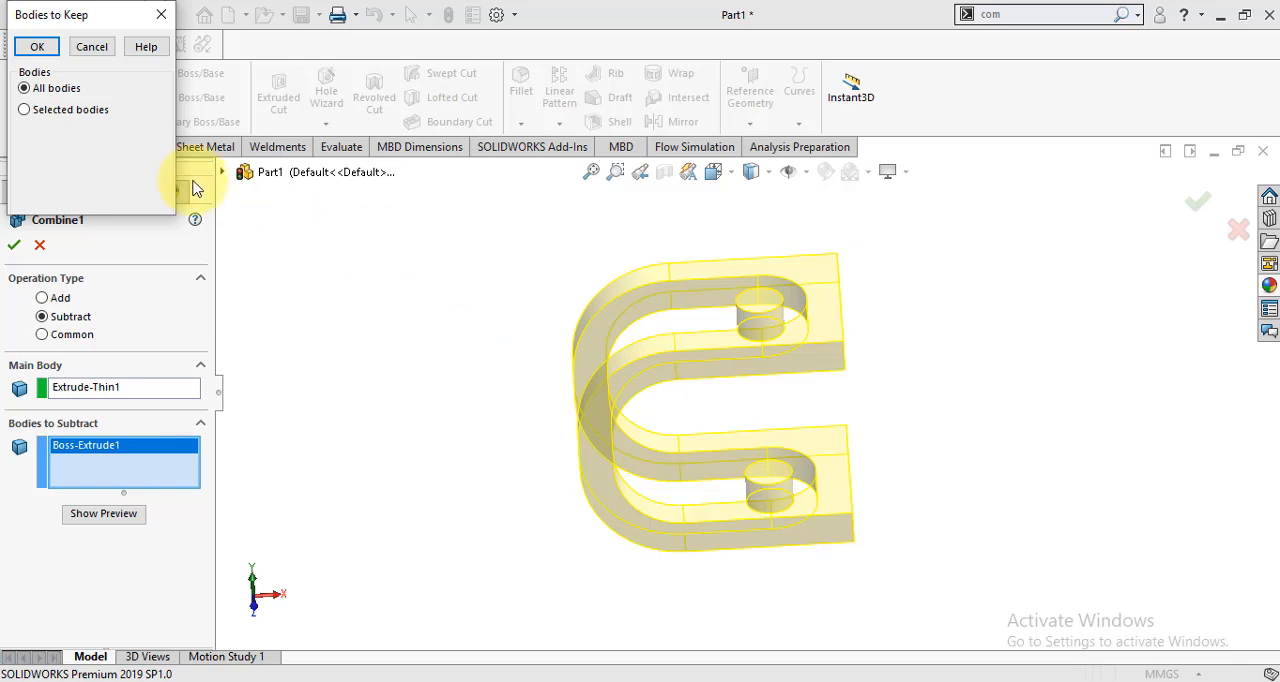
- Keep only Body 1, the slotted U-shaped bracket, as the result of the subtraction
click(24, 110)
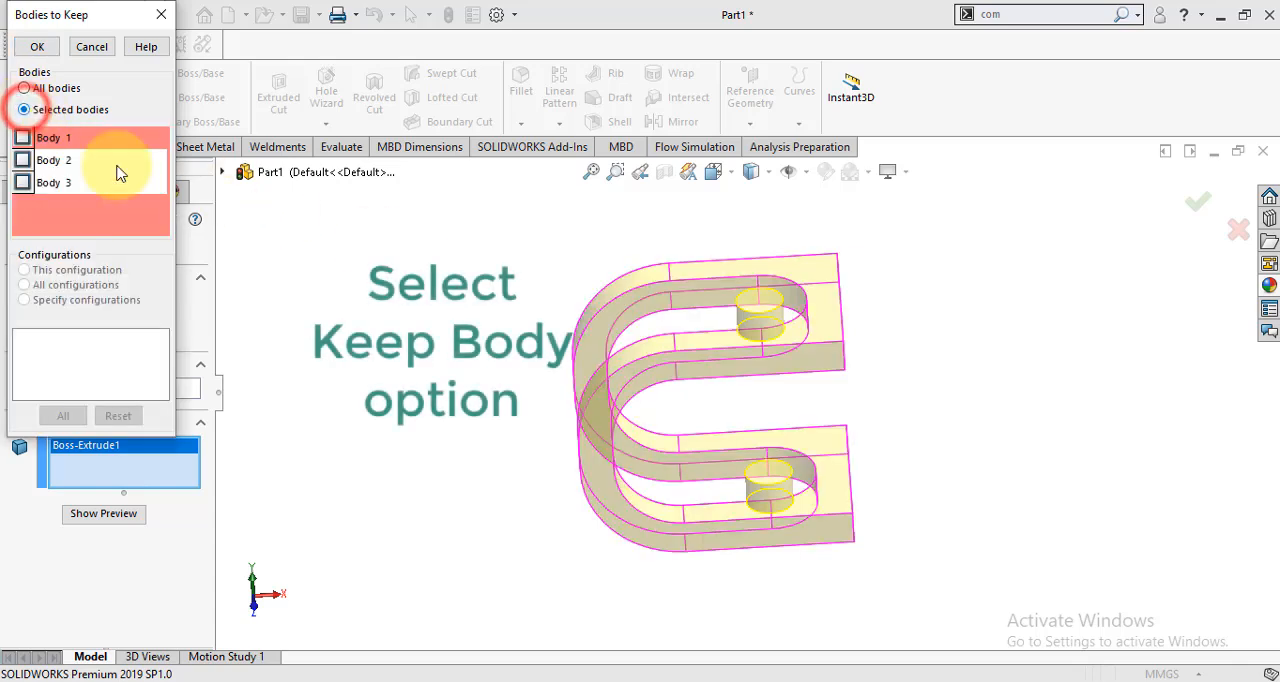
click(22, 138)
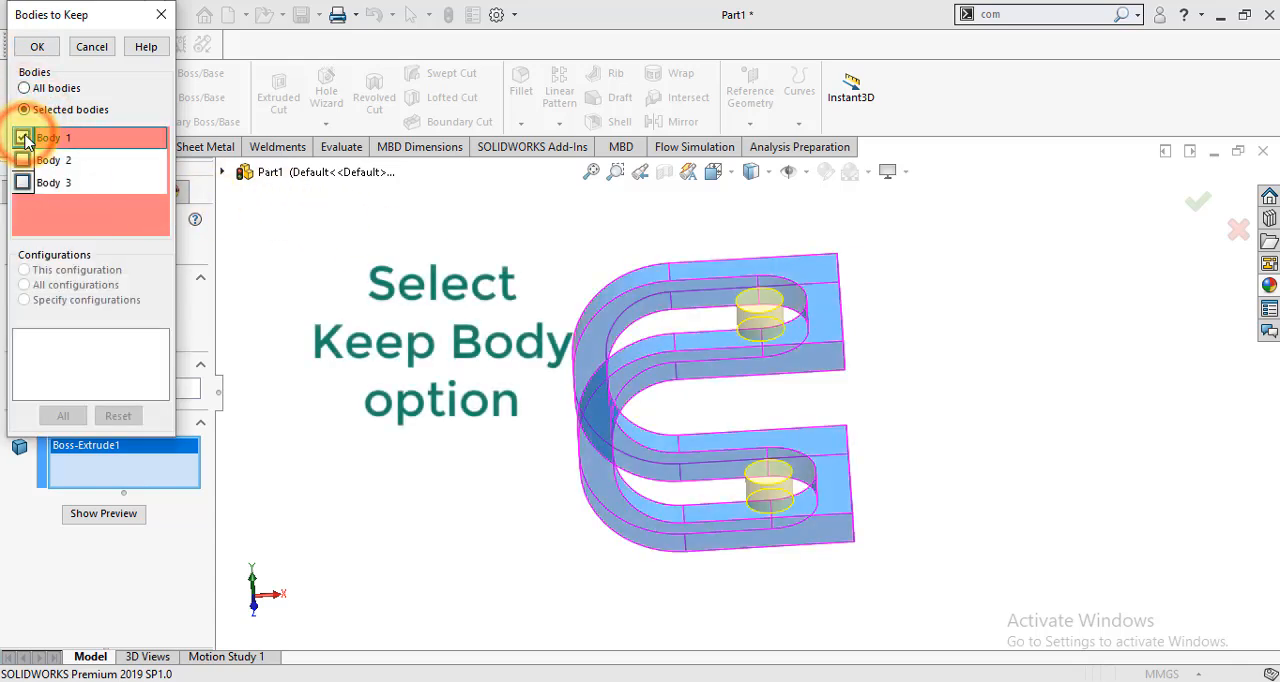
click(22, 183)
click(22, 183)
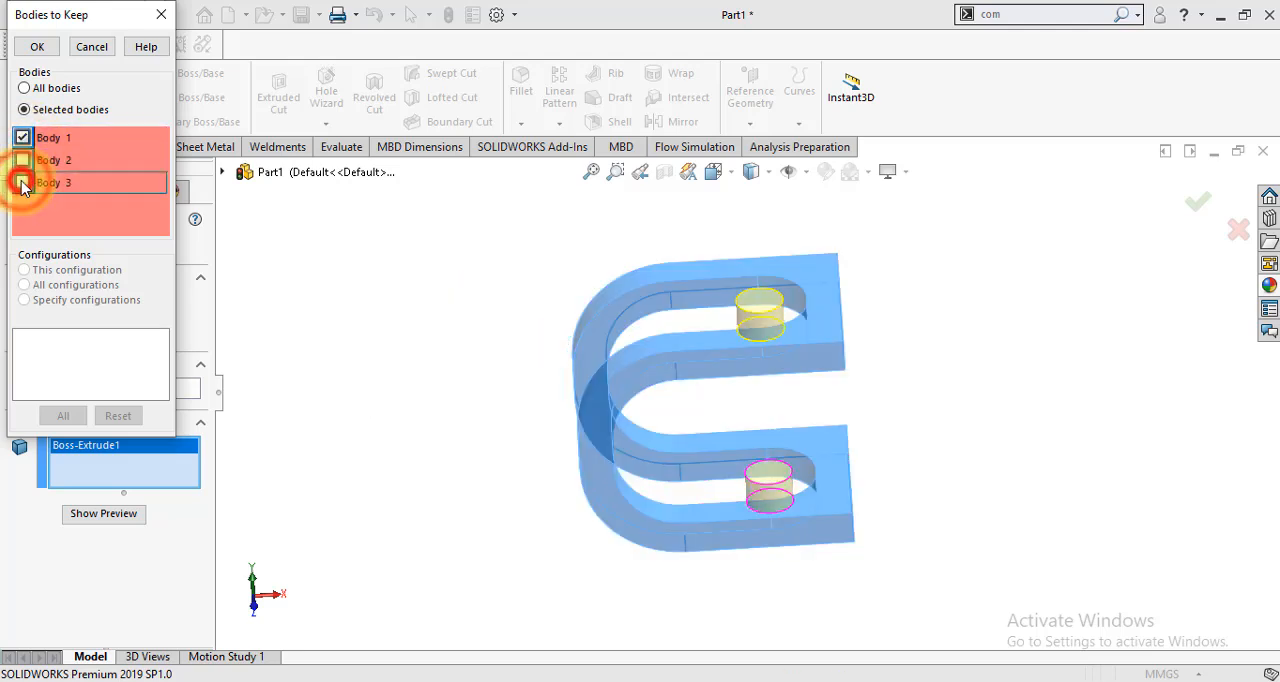
click(30, 52)
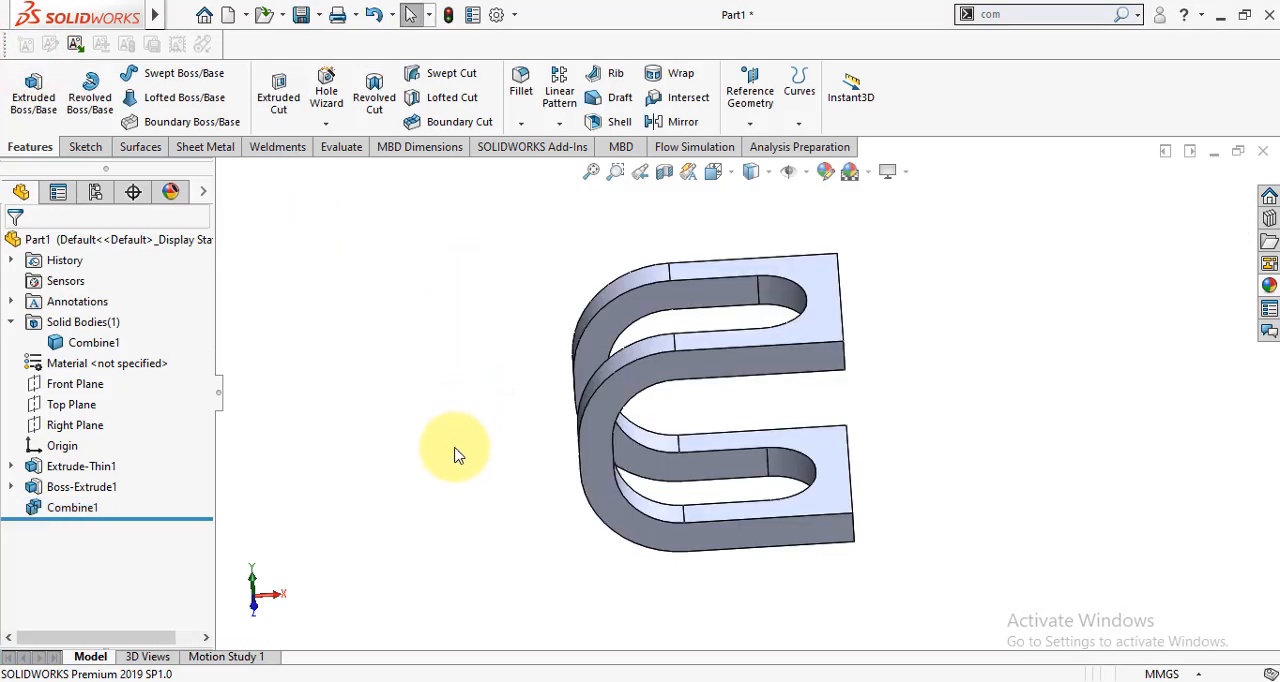
click(58, 510)
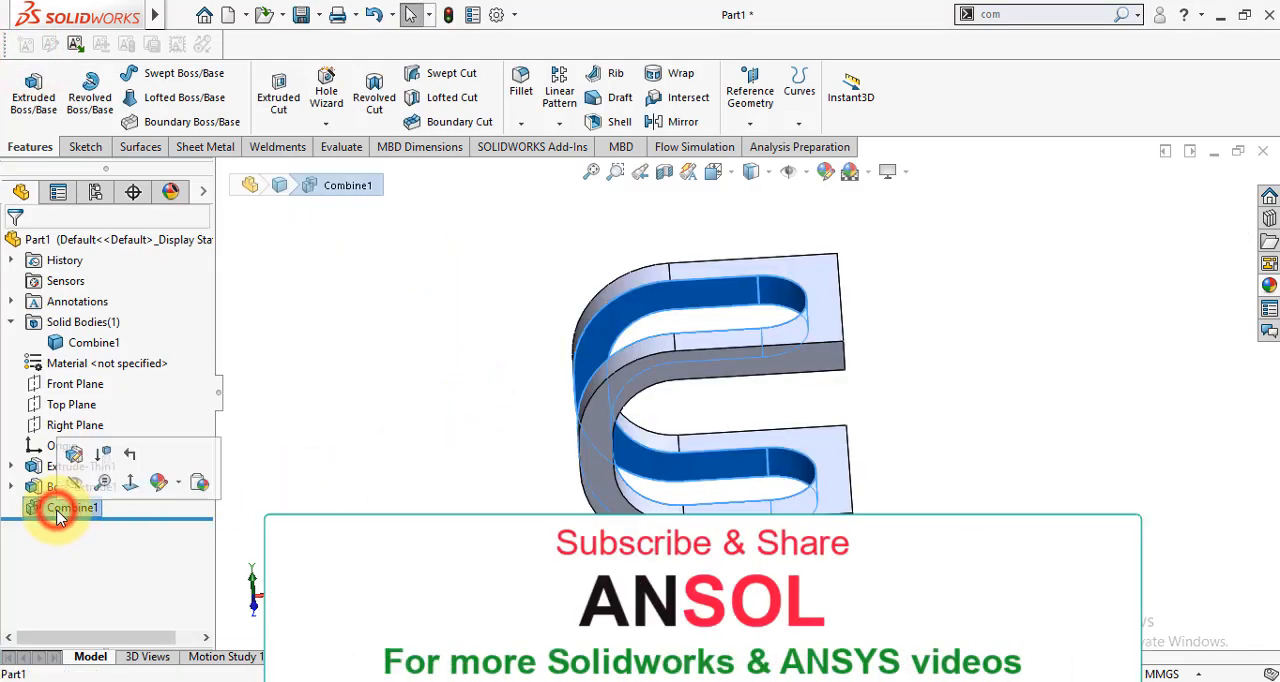
click(160, 482)
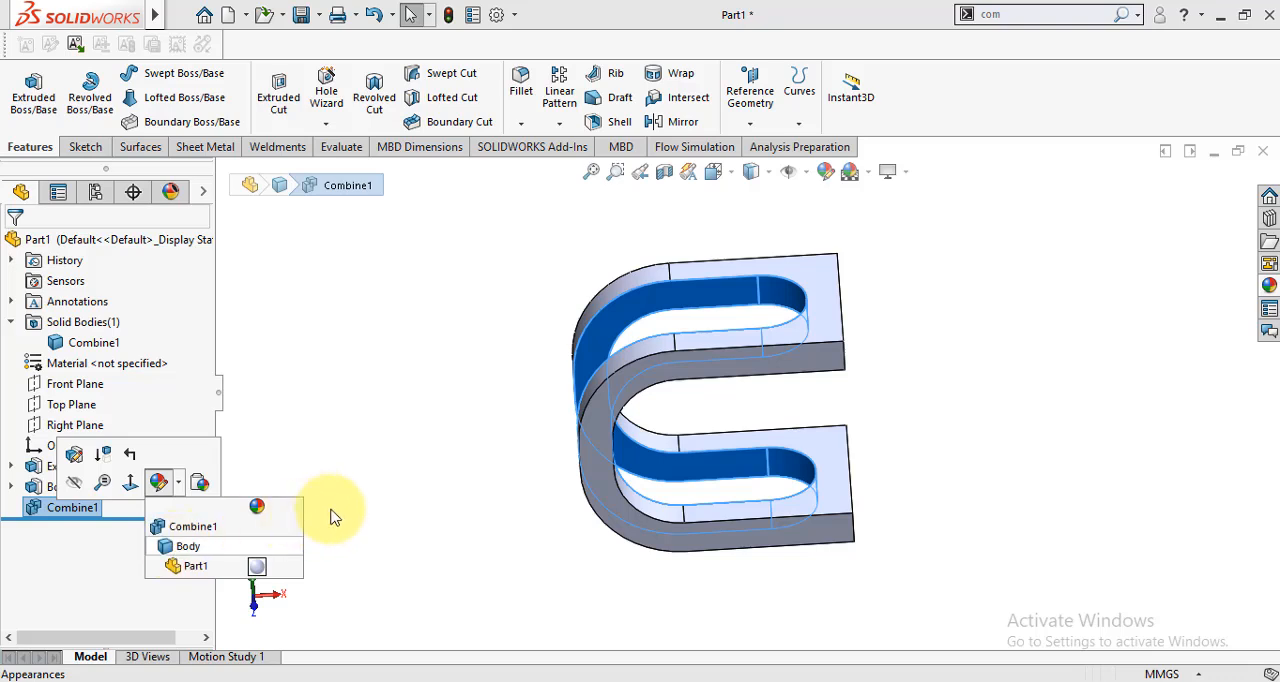
click(375, 518)
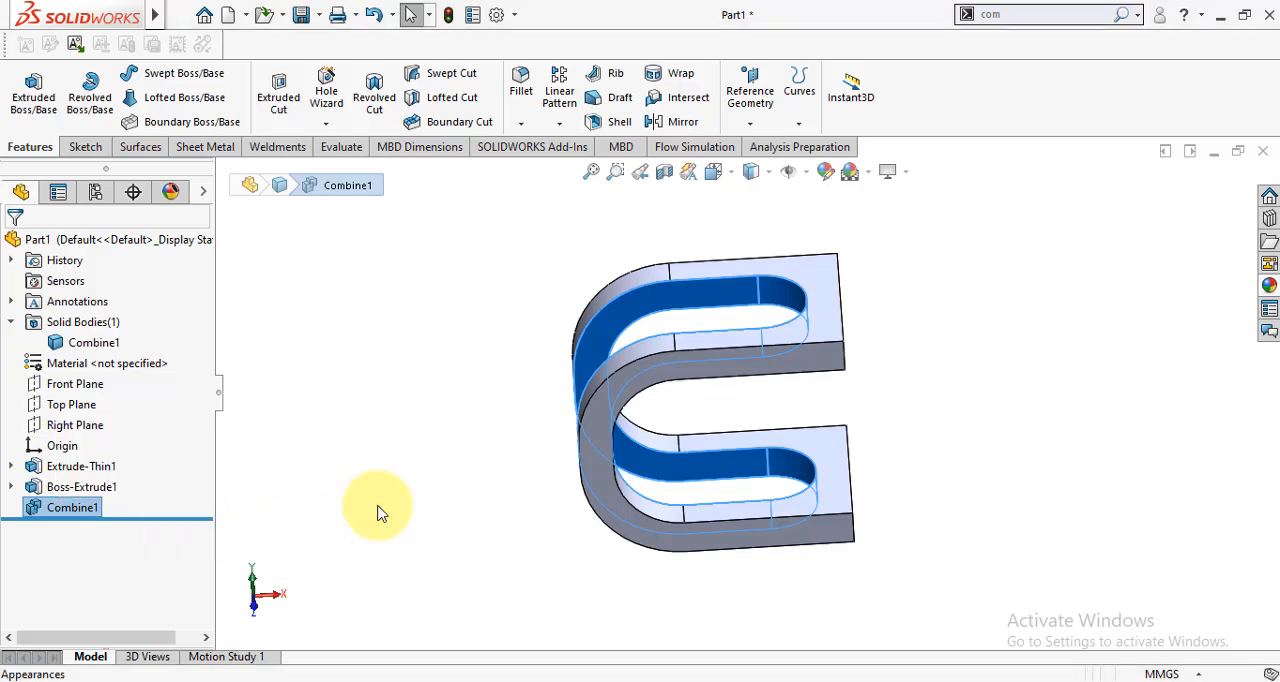
click(378, 508)
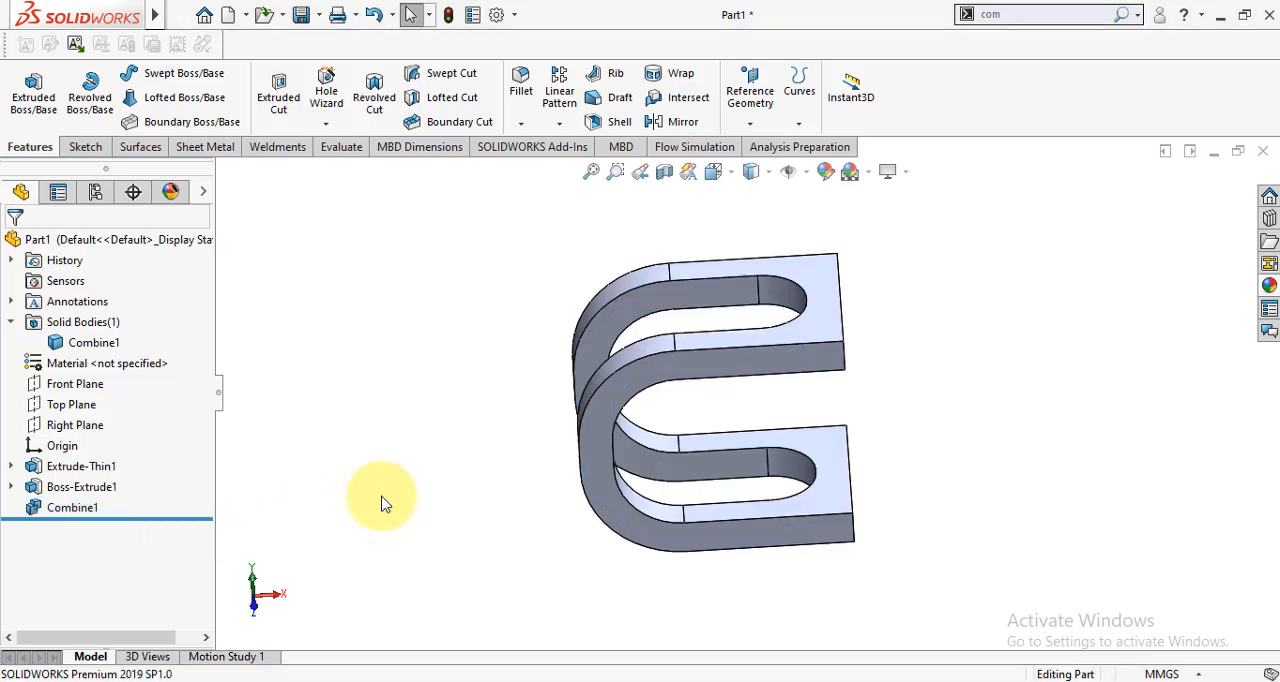
click(463, 443)
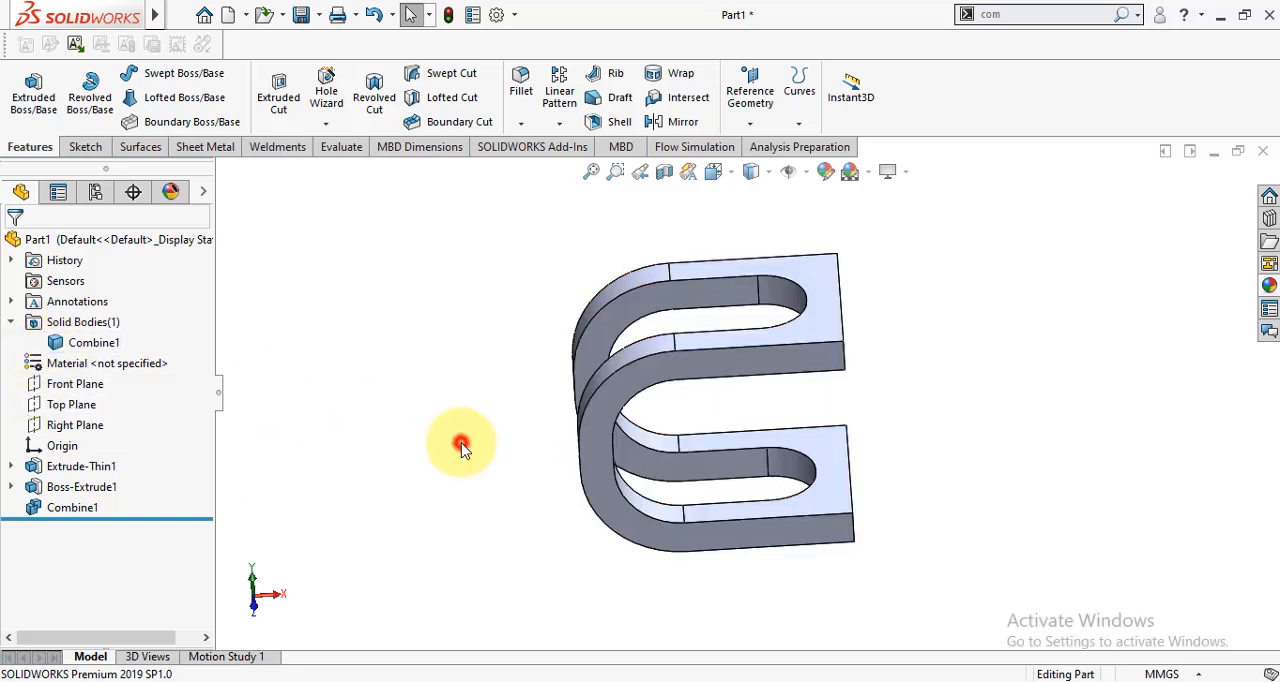
- Edit the Combine1 feature and clear its main body and its bodies to subtract
click(72, 508)
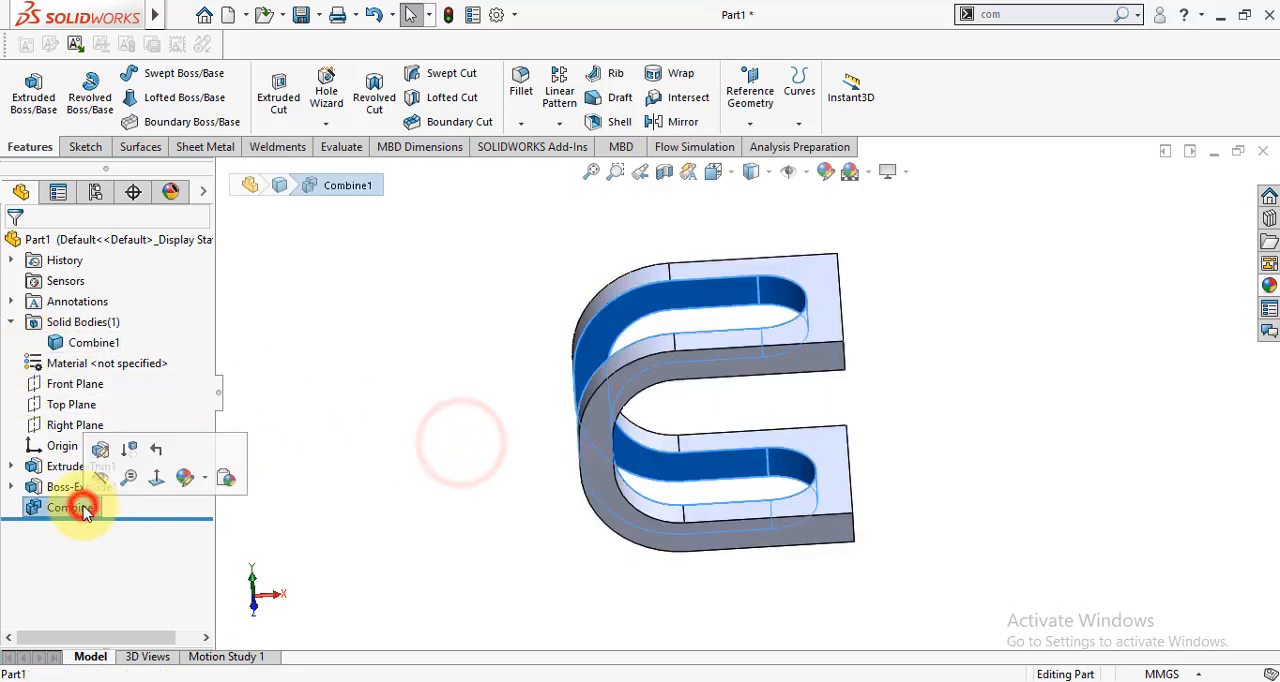
click(101, 451)
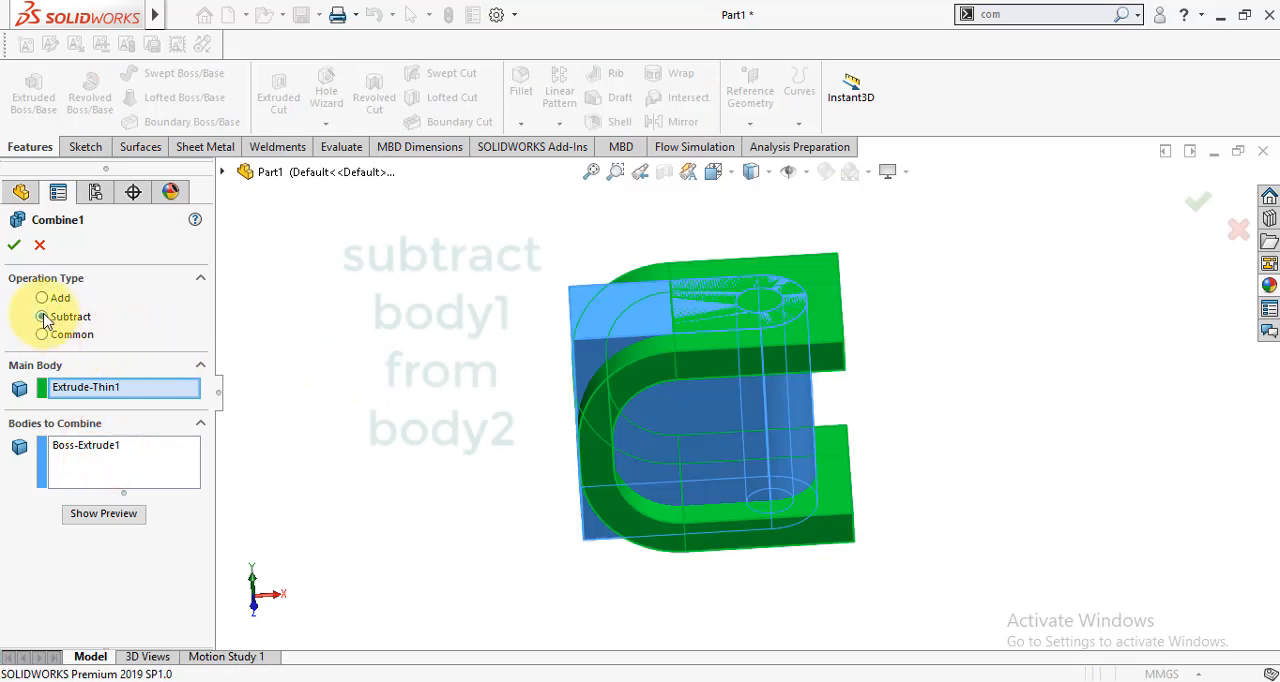
right_click(70, 392)
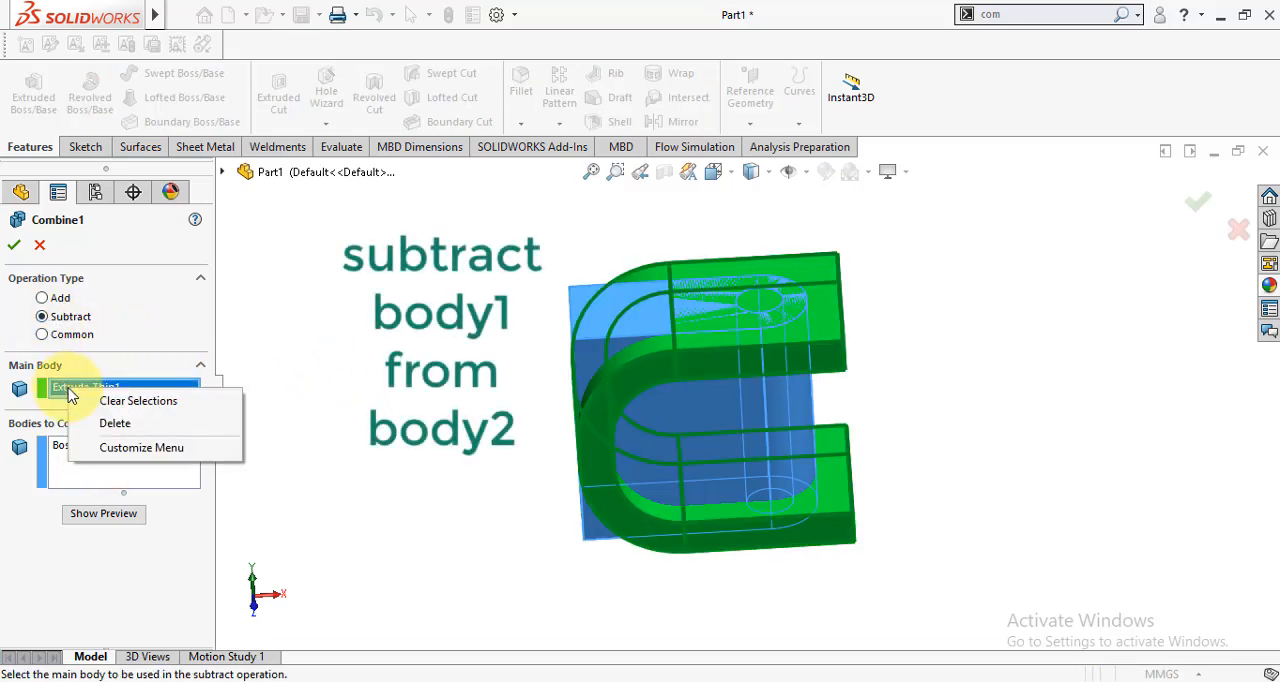
click(115, 423)
click(100, 447)
right_click(100, 447)
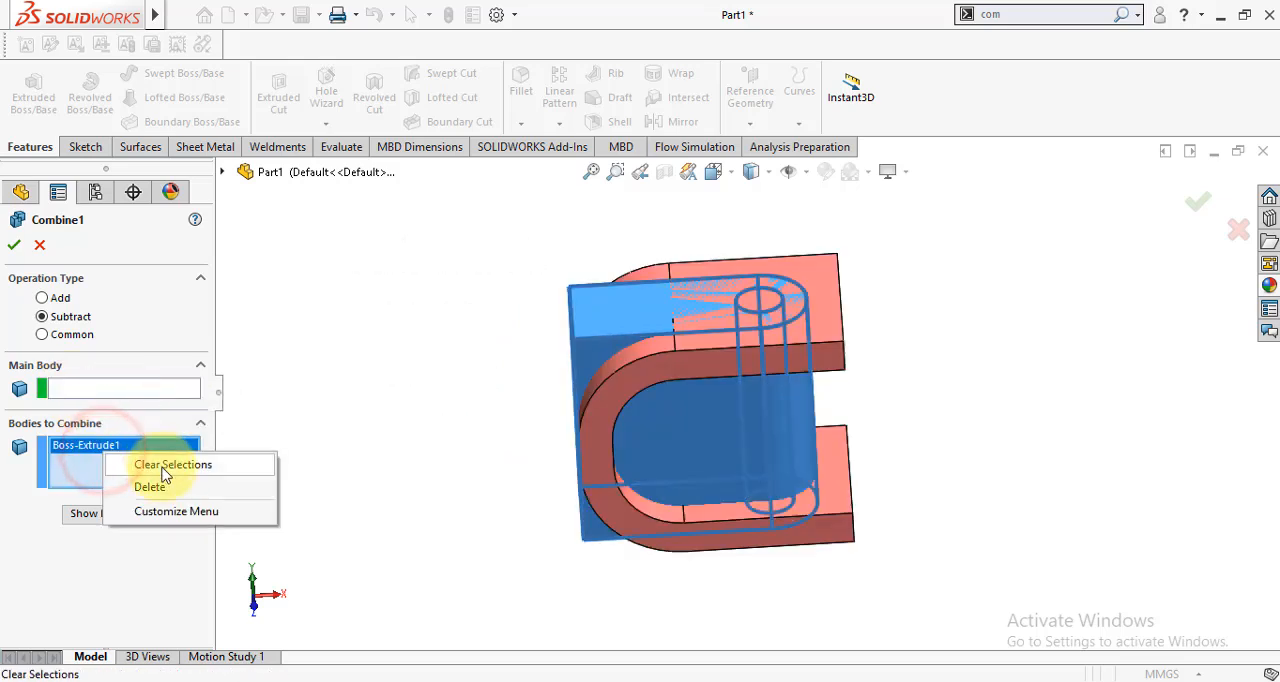
click(162, 466)
- Subtract the U-shaped Extrude-Thin1 body from Boss-Extrude1 as the main body and accept the combine
click(80, 390)
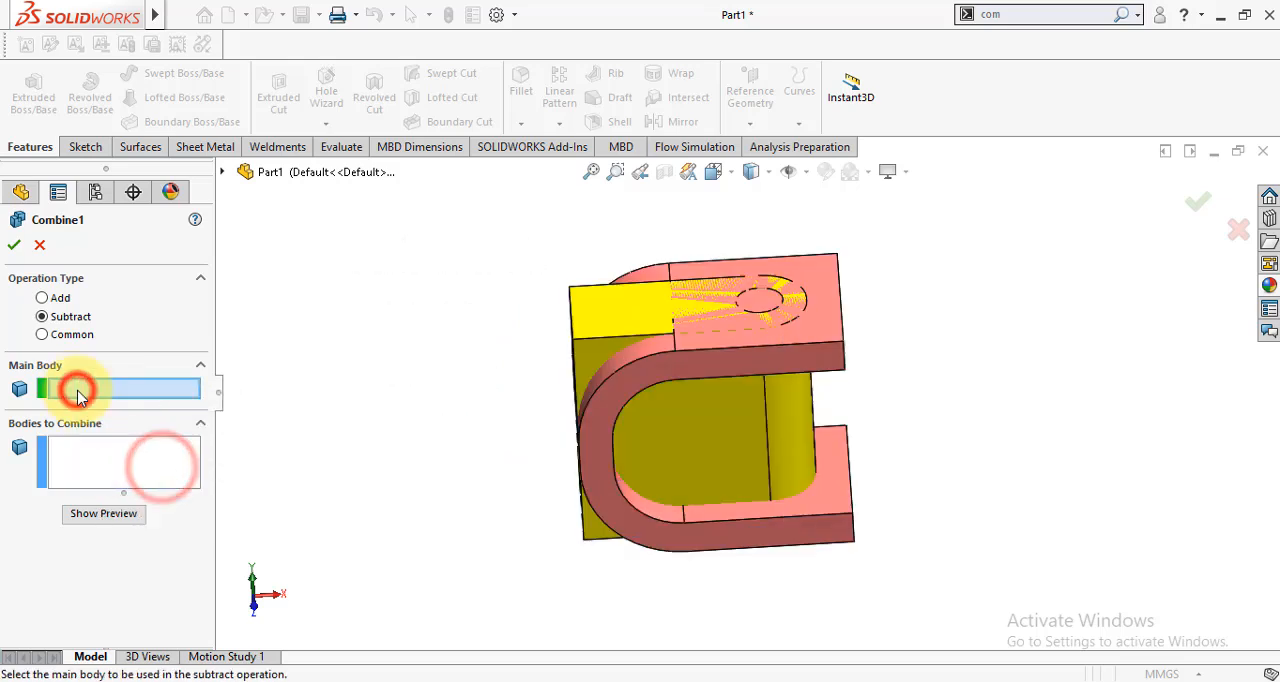
click(601, 324)
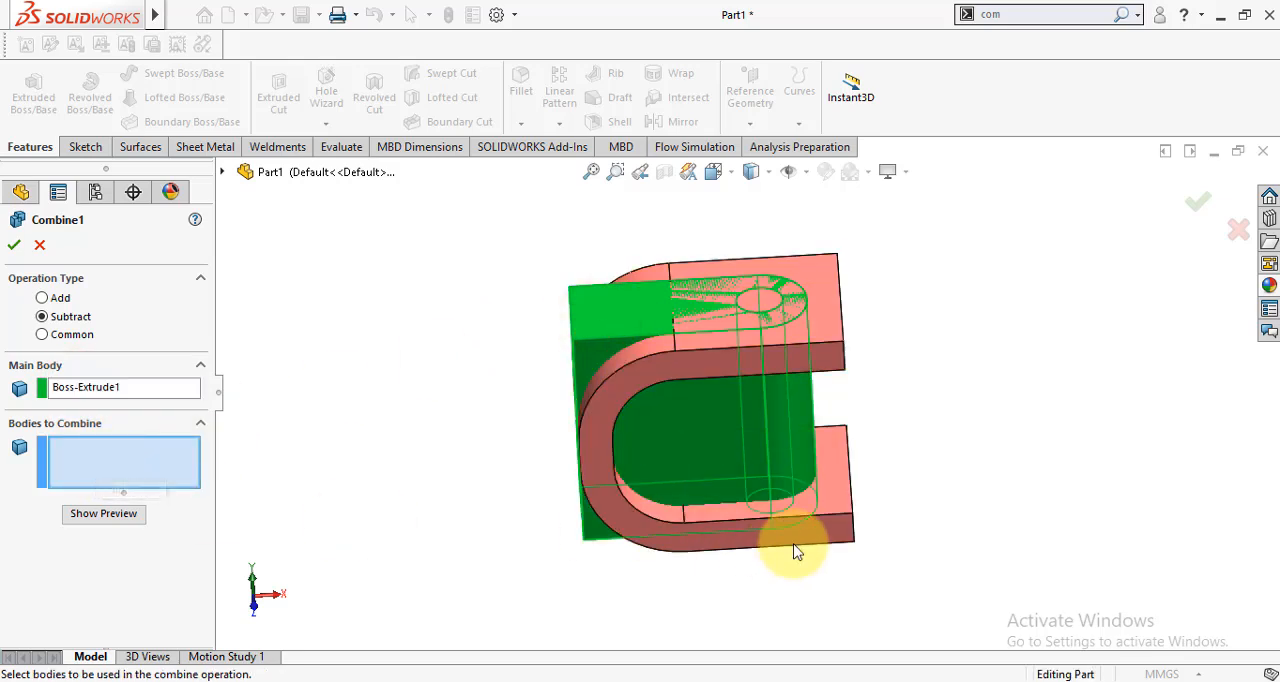
click(825, 530)
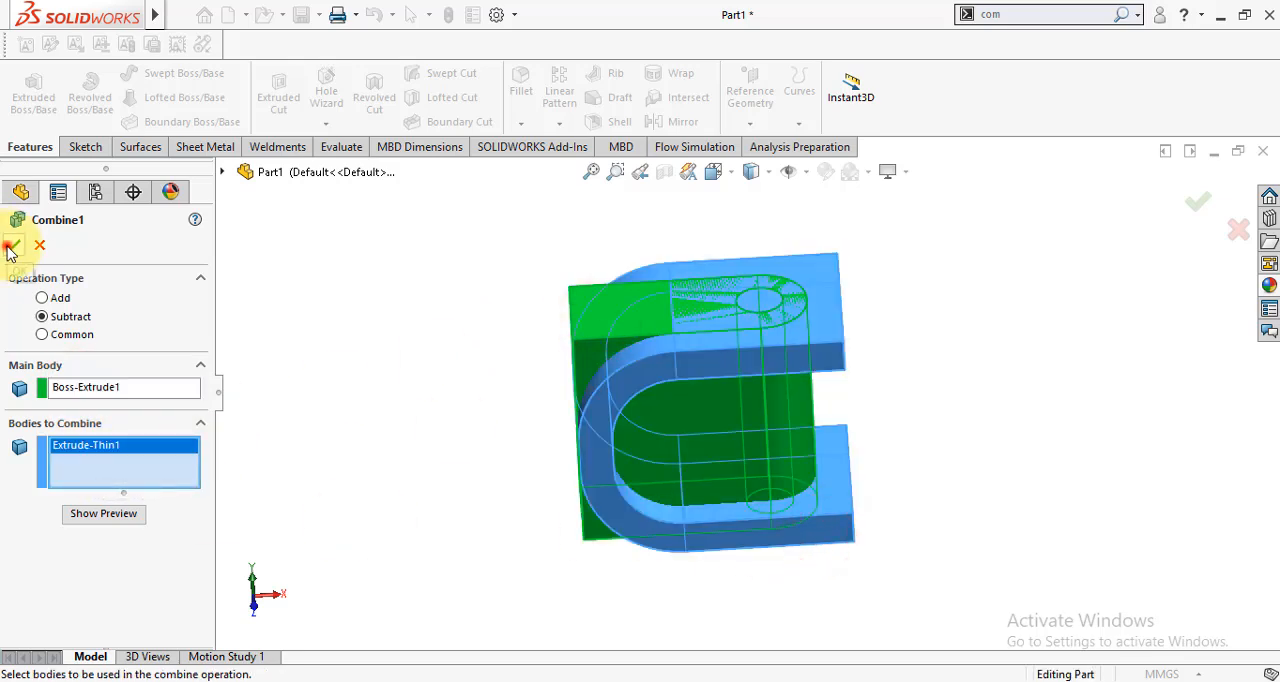
click(11, 247)
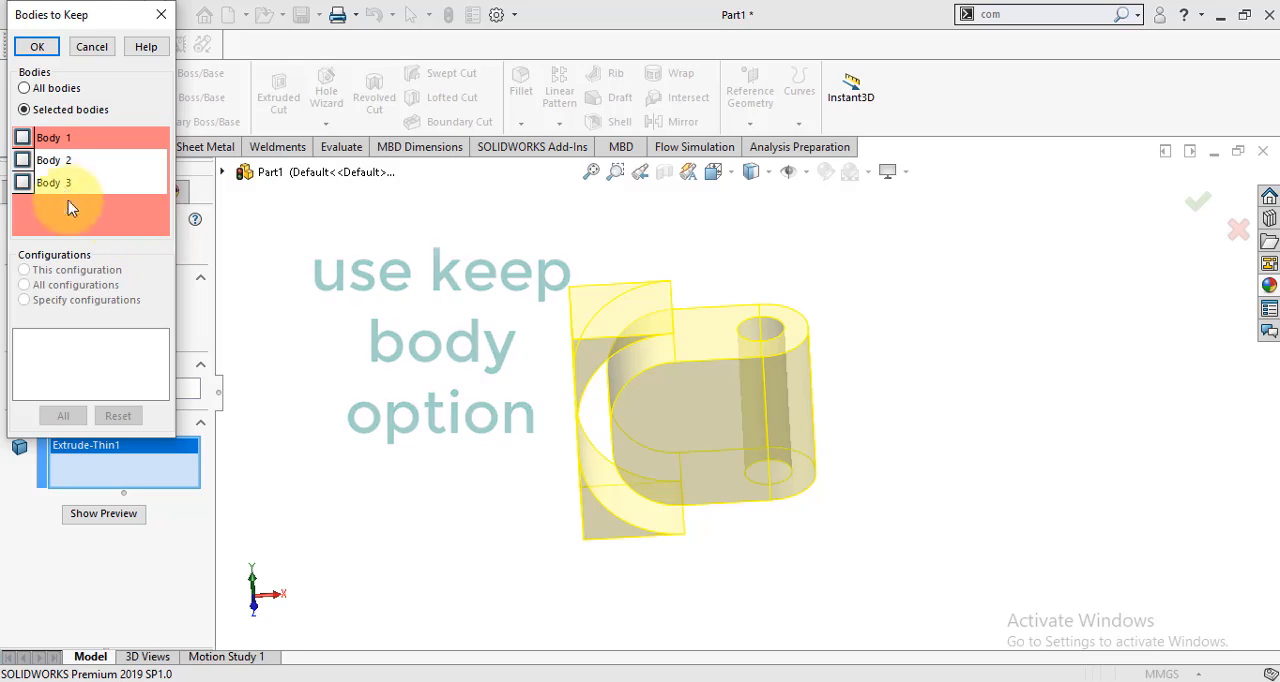
- Keep only Body 1, the rounded block with the through hole, as the result of the subtraction
click(22, 137)
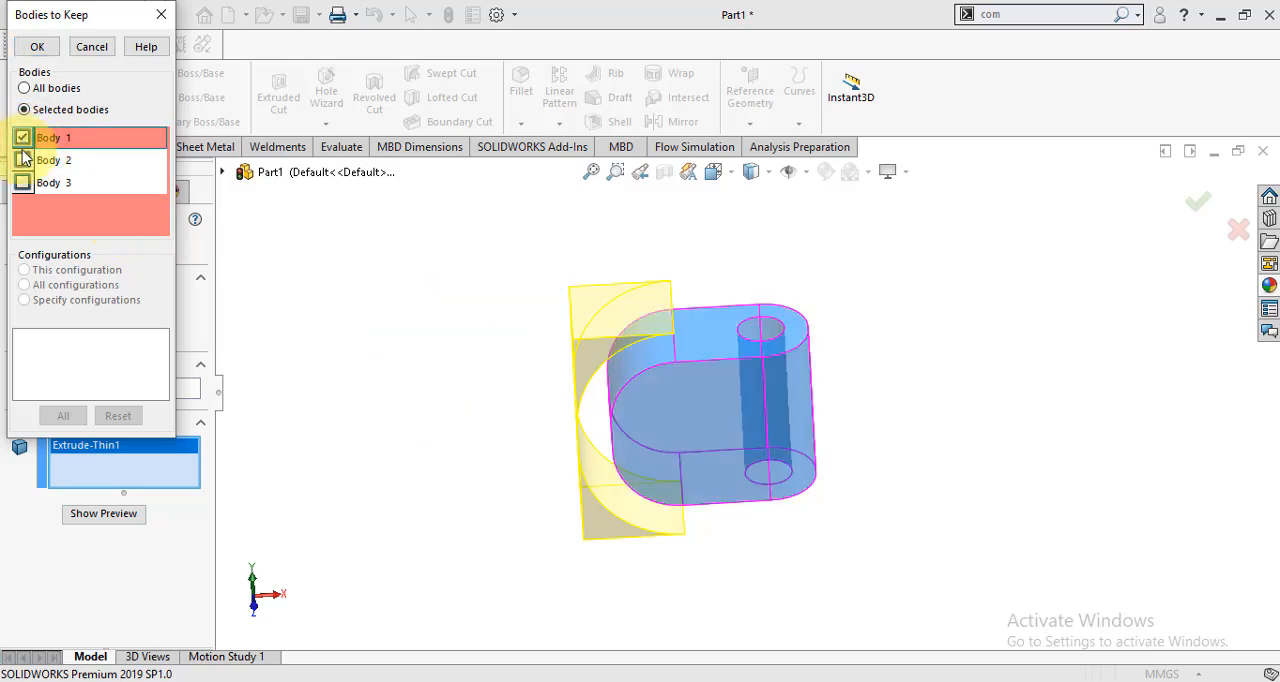
click(22, 160)
click(22, 161)
click(25, 181)
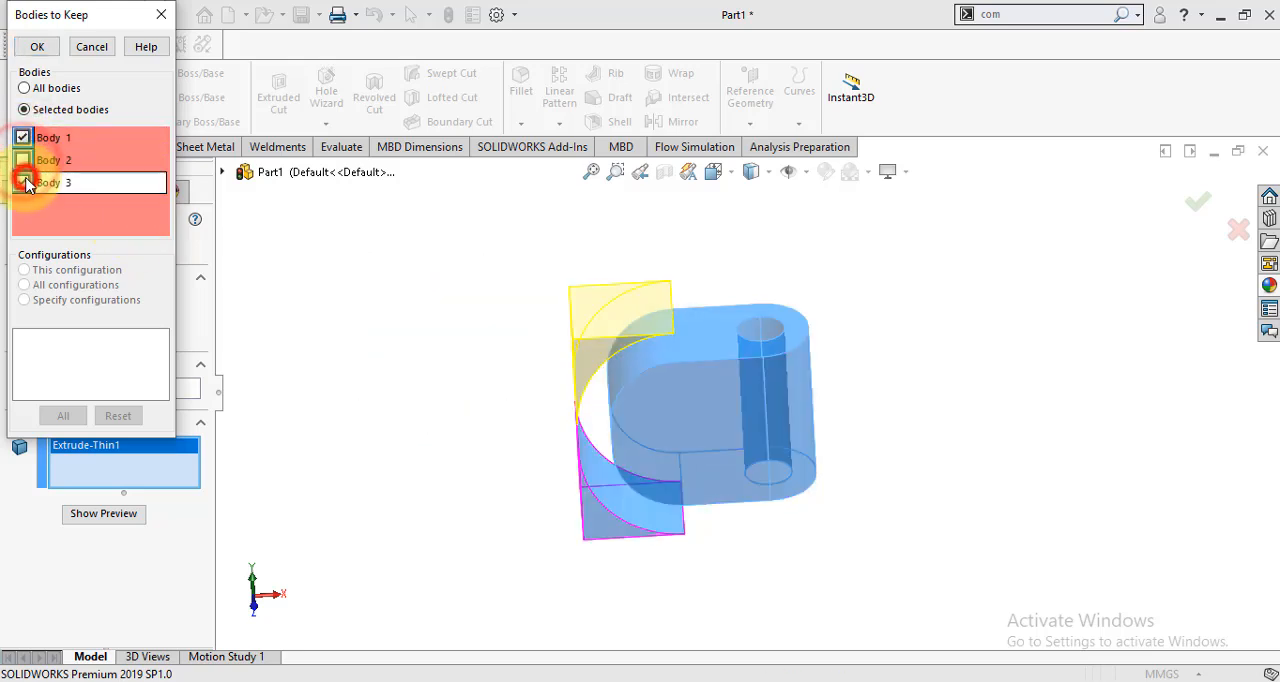
click(24, 180)
click(37, 47)
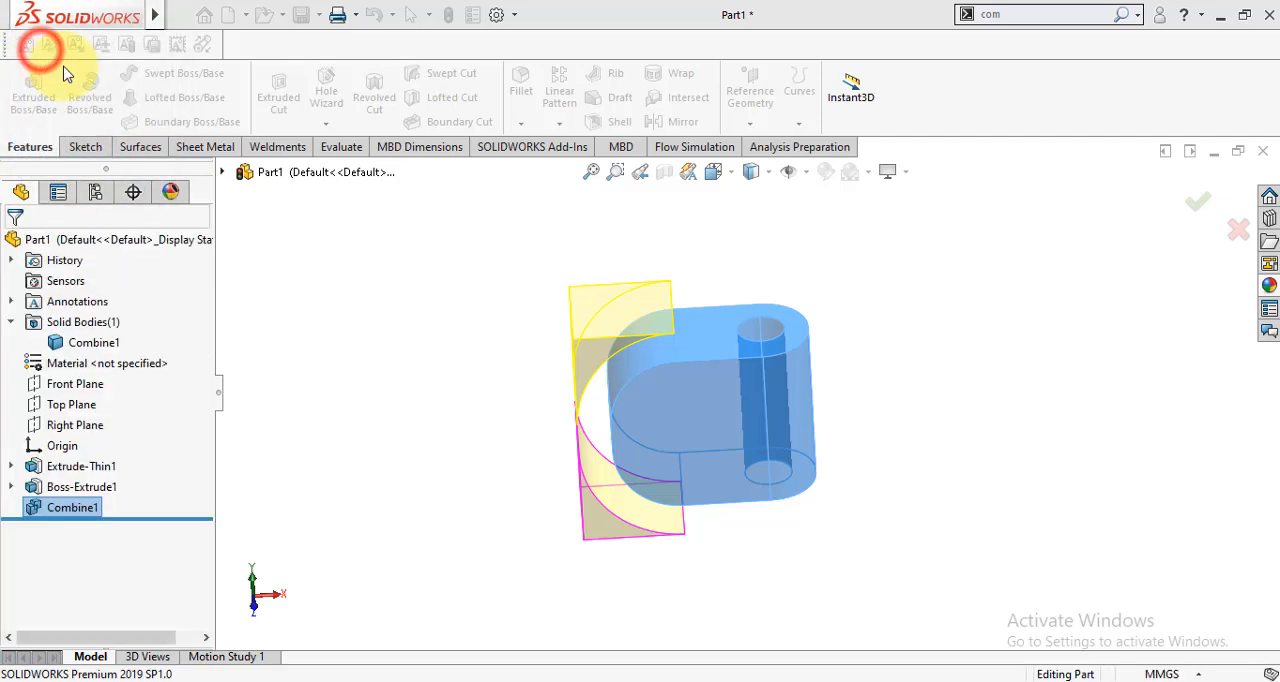
scroll(713, 434, down, 3)
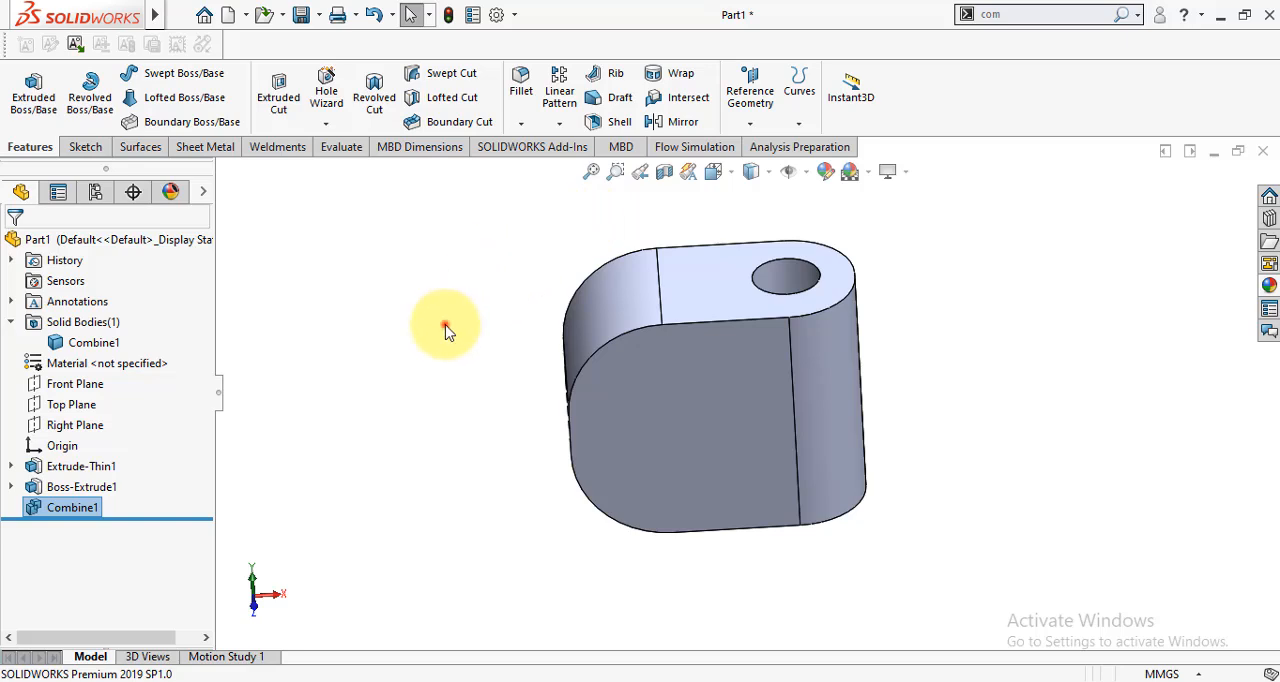
- Edit Combine1 to the Common operation type with Extrude-Thin1 and Boss-Extrude1 as the bodies to combine, and accept it
click(55, 509)
click(66, 452)
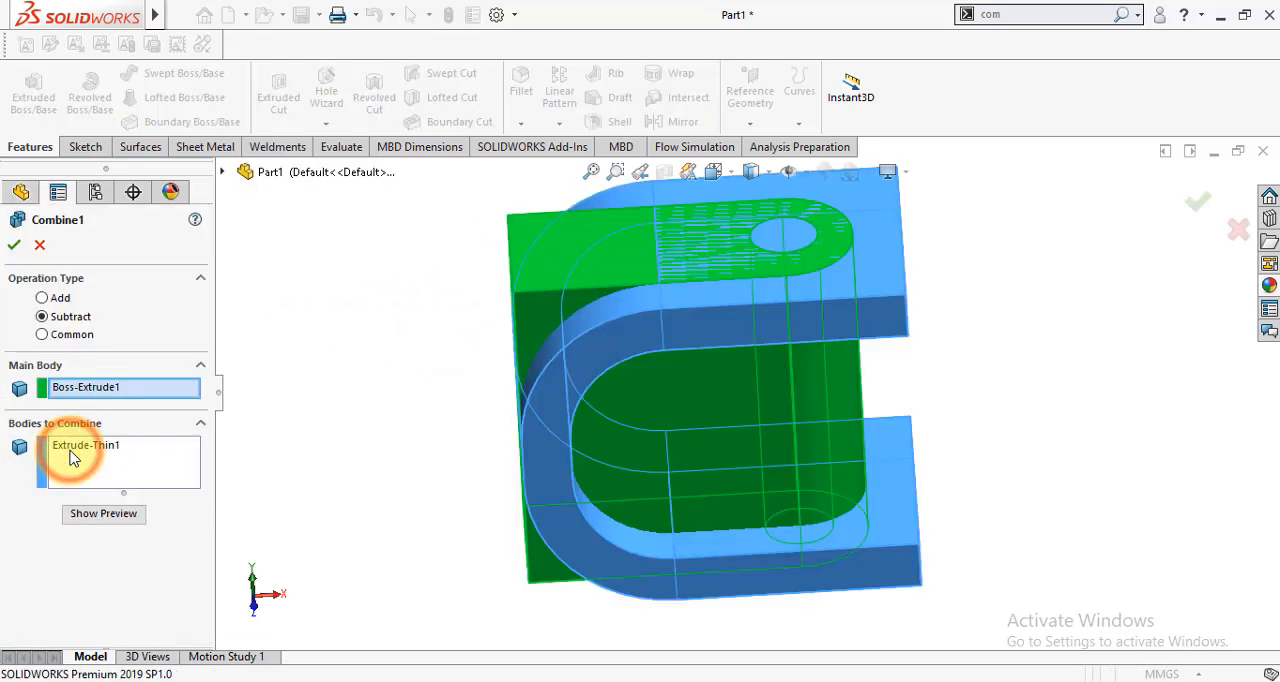
click(42, 336)
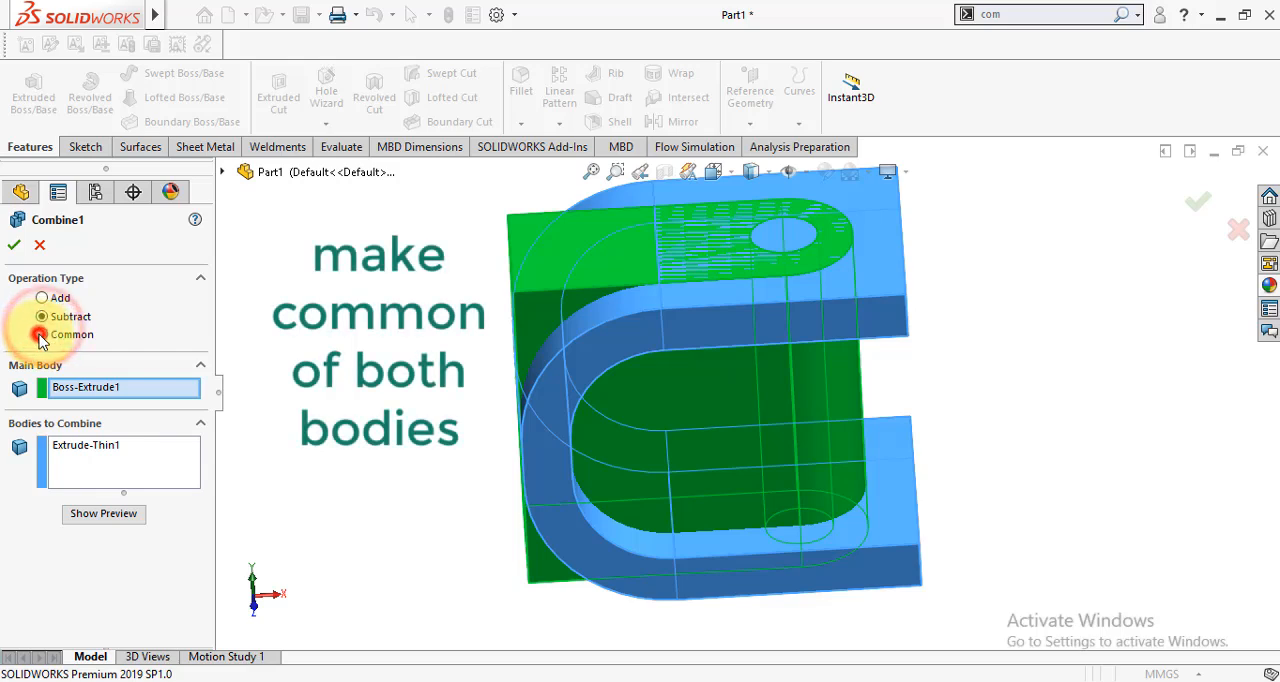
click(550, 272)
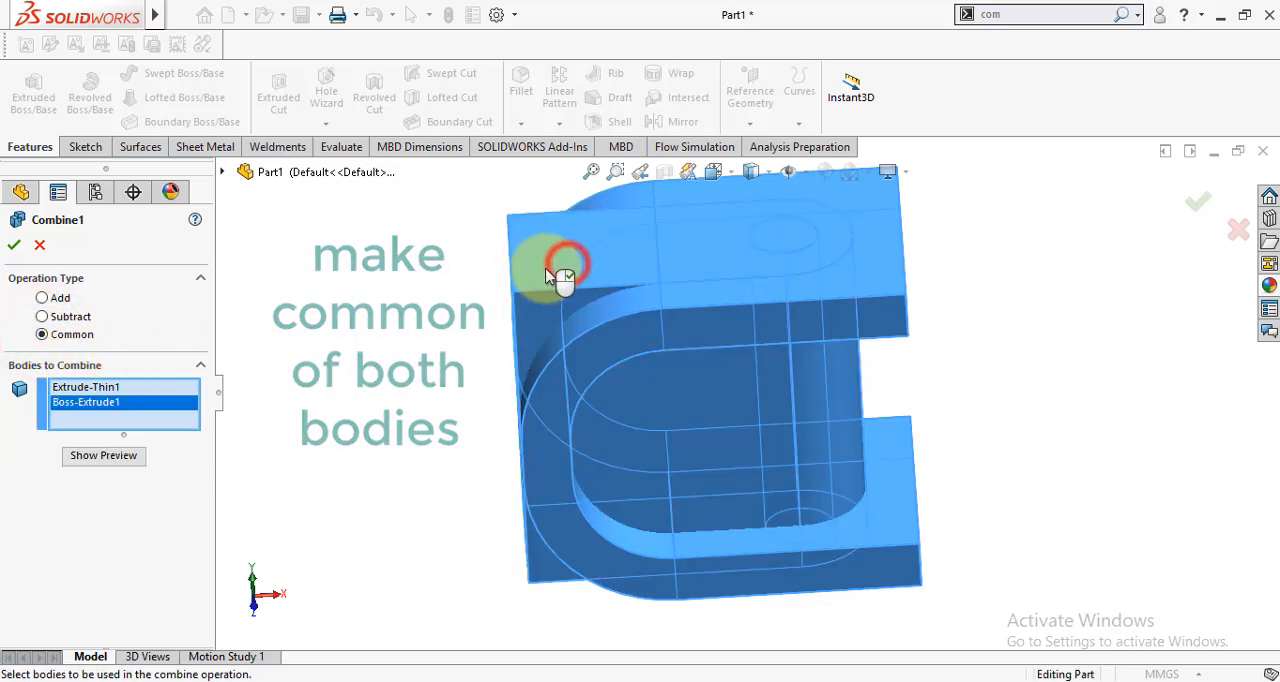
click(13, 248)
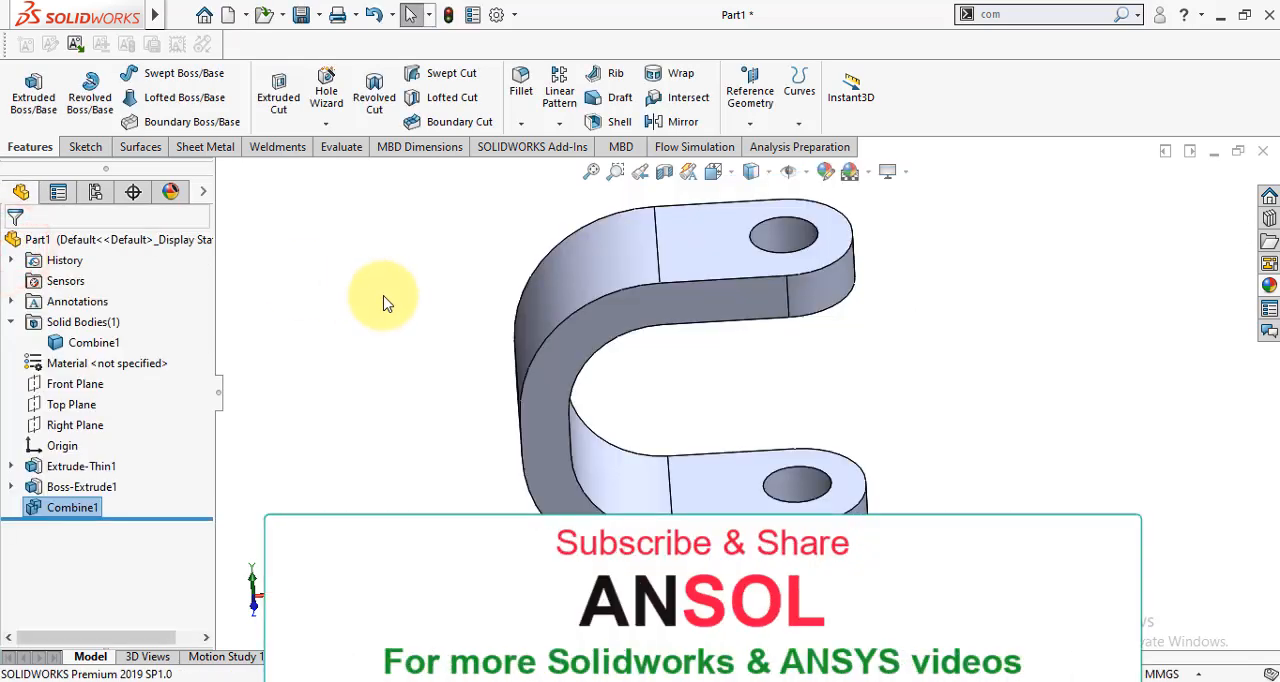